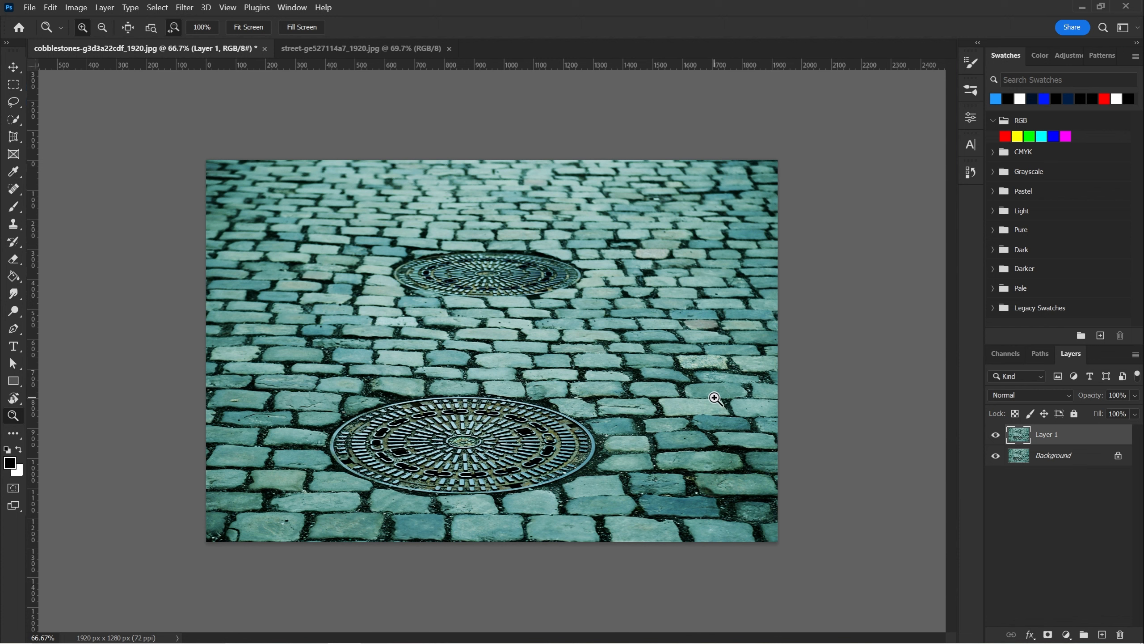
# Step: Draw a freehand lasso selection around the larger manhole cover in the foreground
pyautogui.press('l')
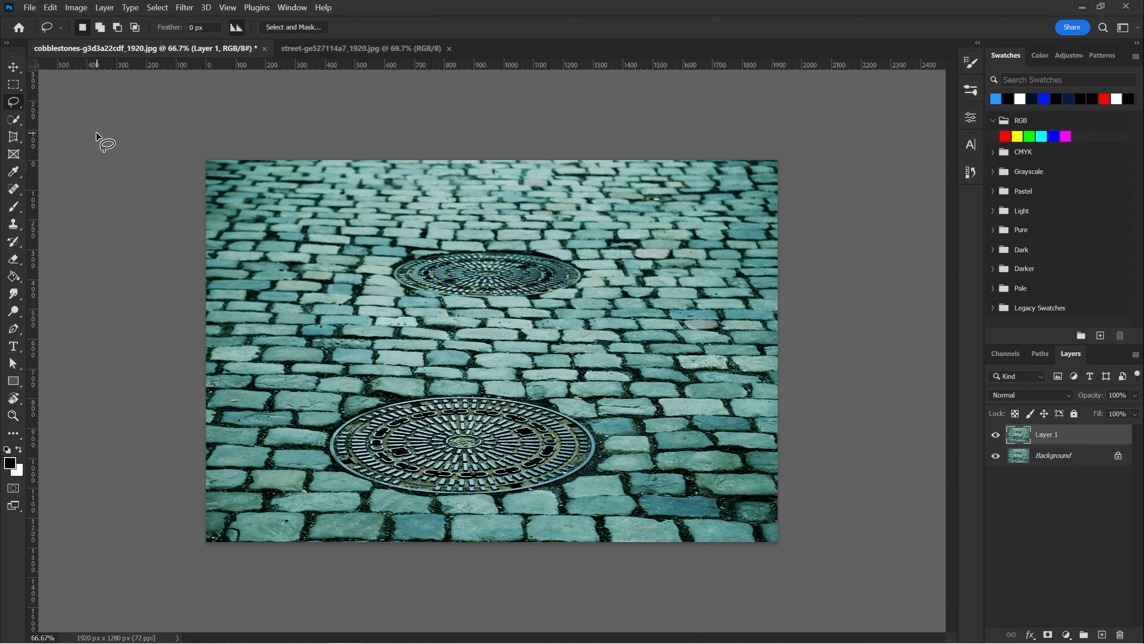
pyautogui.rightClick(20, 104)
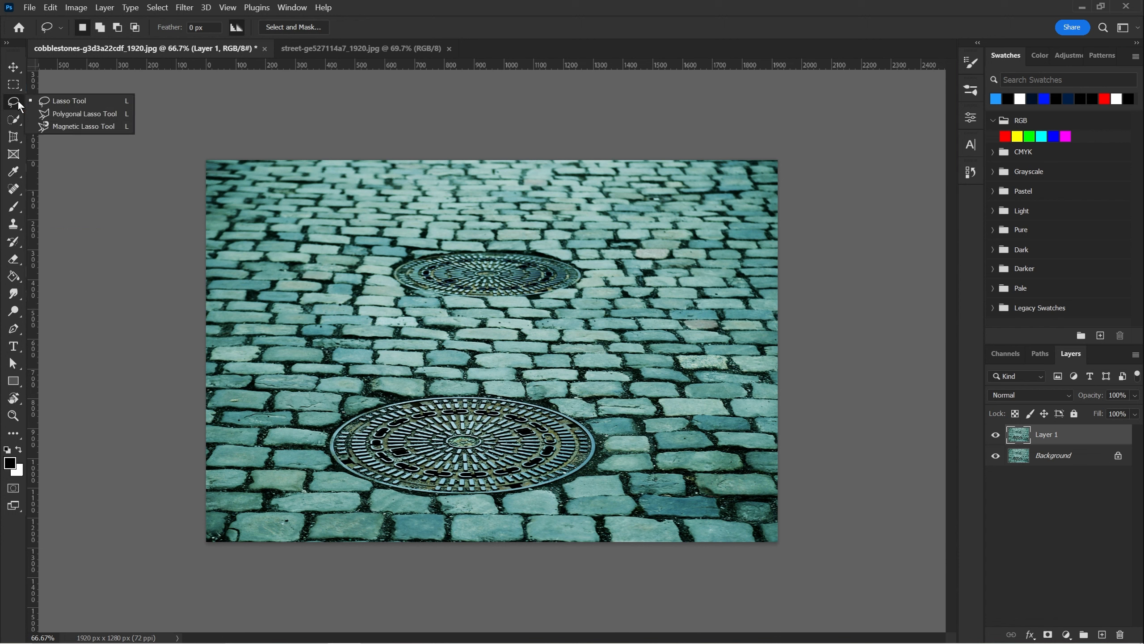
pyautogui.click(69, 102)
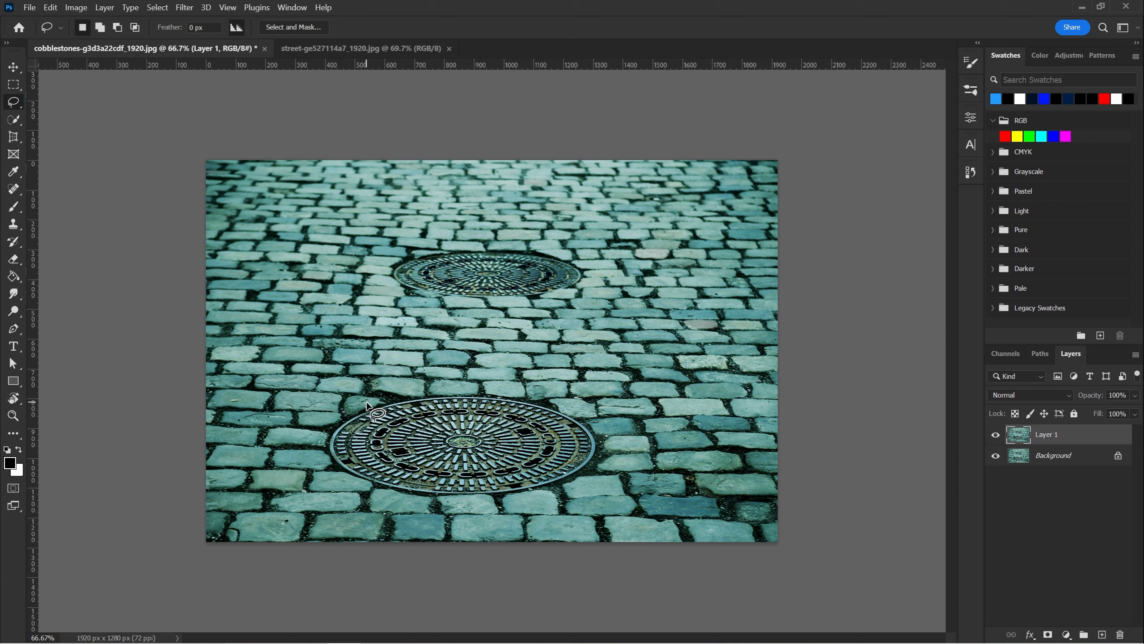
pyautogui.moveTo(367, 403)
pyautogui.mouseDown()
pyautogui.moveTo(322, 421)
pyautogui.moveTo(315, 457)
pyautogui.moveTo(343, 489)
pyautogui.moveTo(482, 500)
pyautogui.moveTo(573, 488)
pyautogui.moveTo(599, 456)
pyautogui.moveTo(581, 406)
pyautogui.moveTo(532, 388)
pyautogui.moveTo(399, 395)
pyautogui.moveTo(358, 411)
pyautogui.mouseUp()
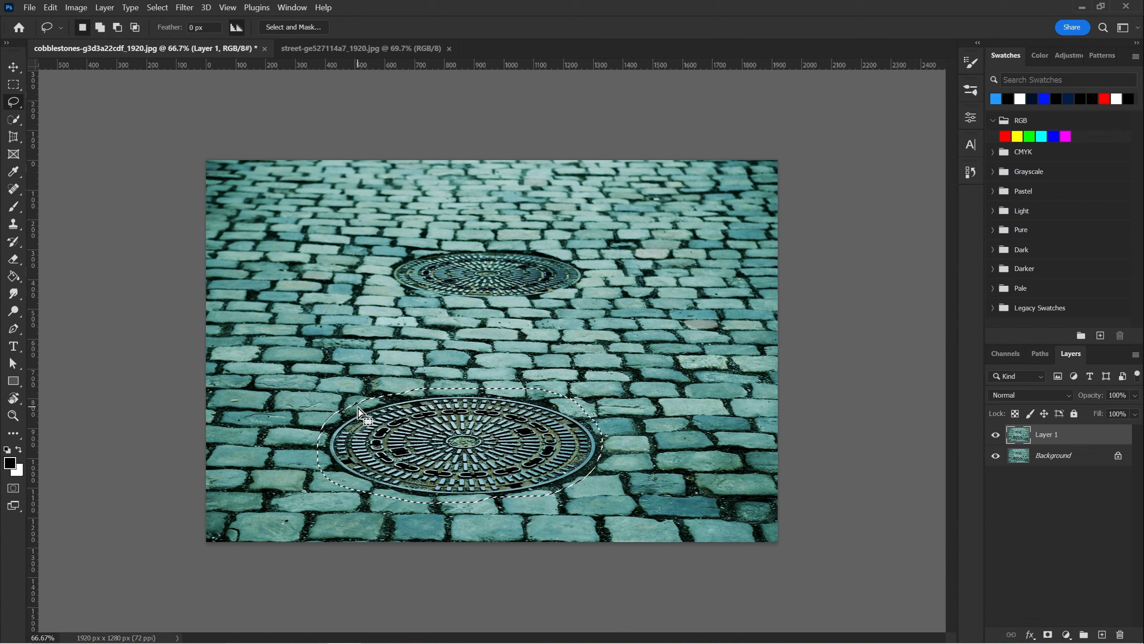
# Step: Fill the selected foreground cover using Content-Aware contents with Color Adaptation, Normal mode and 100% opacity, and deselect
pyautogui.rightClick(423, 433)
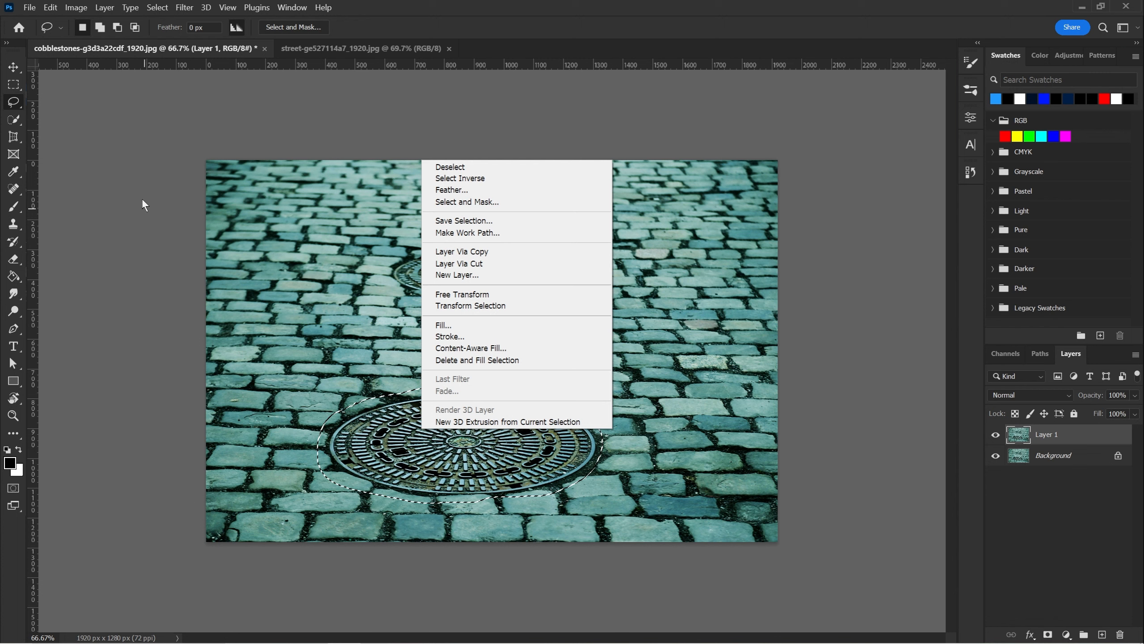
pyautogui.click(56, 4)
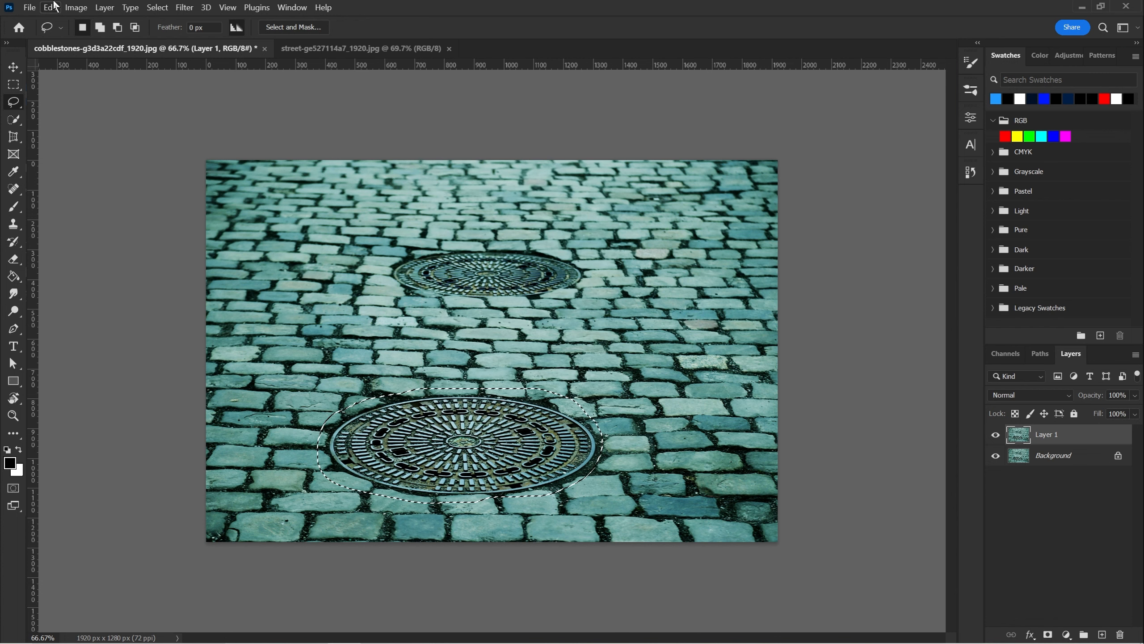
pyautogui.click(54, 4)
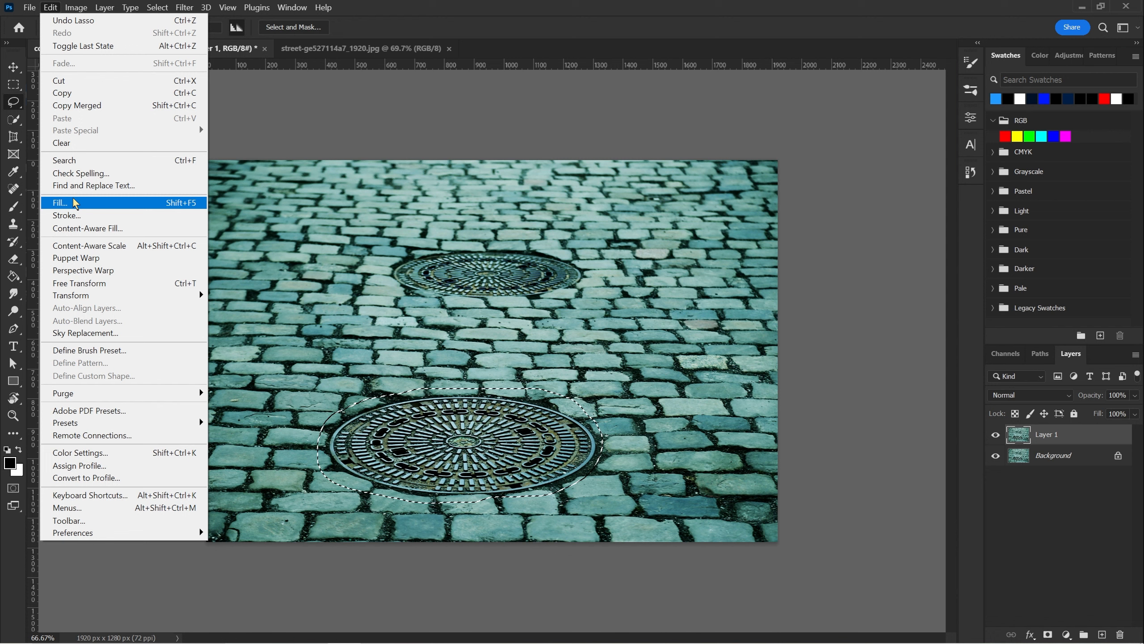
pyautogui.click(169, 203)
pyautogui.click(184, 208)
pyautogui.click(195, 205)
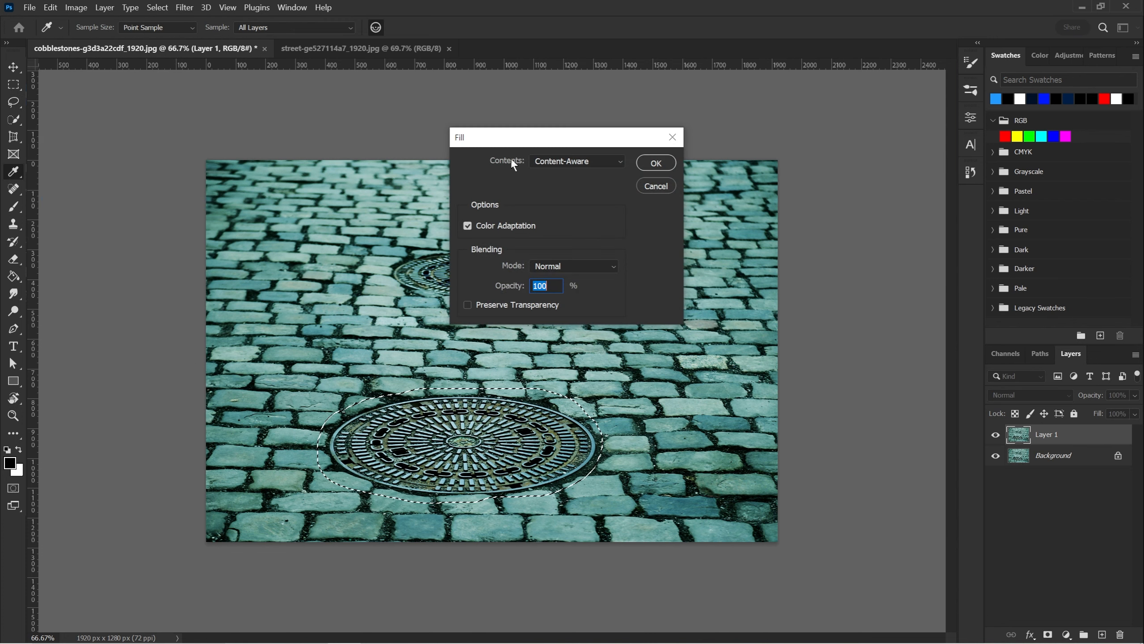
pyautogui.click(561, 160)
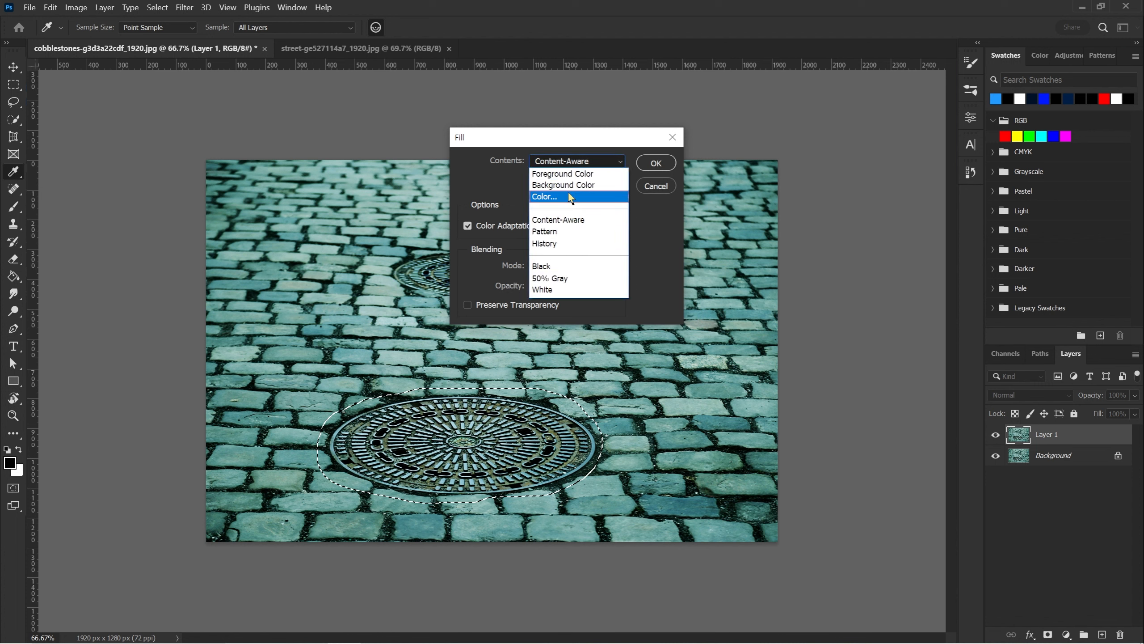
pyautogui.click(583, 219)
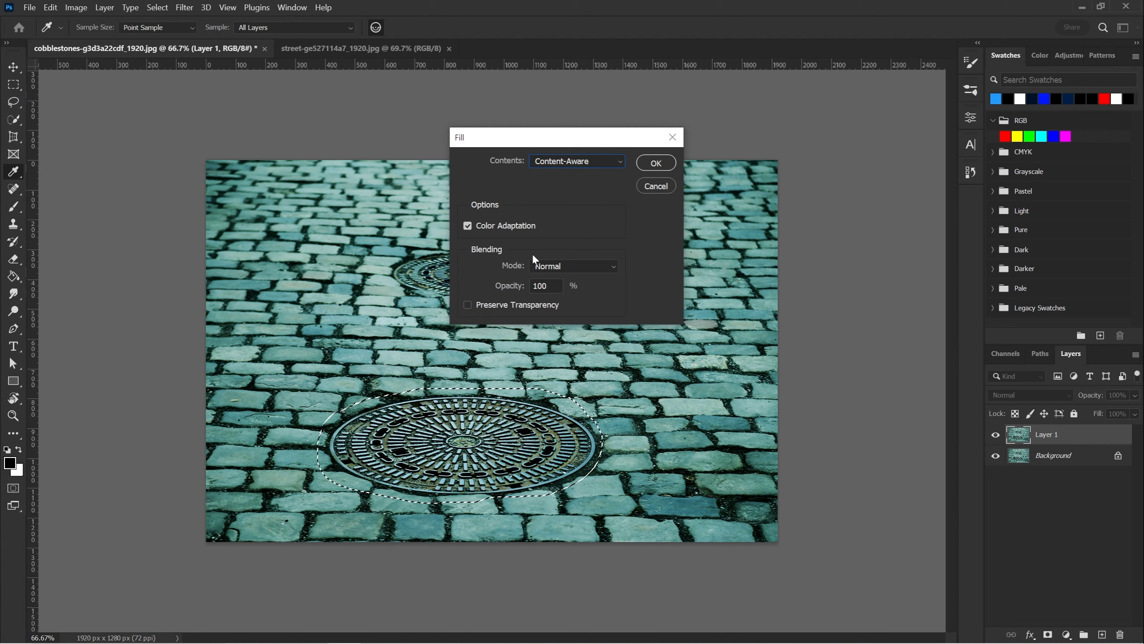
pyautogui.click(656, 165)
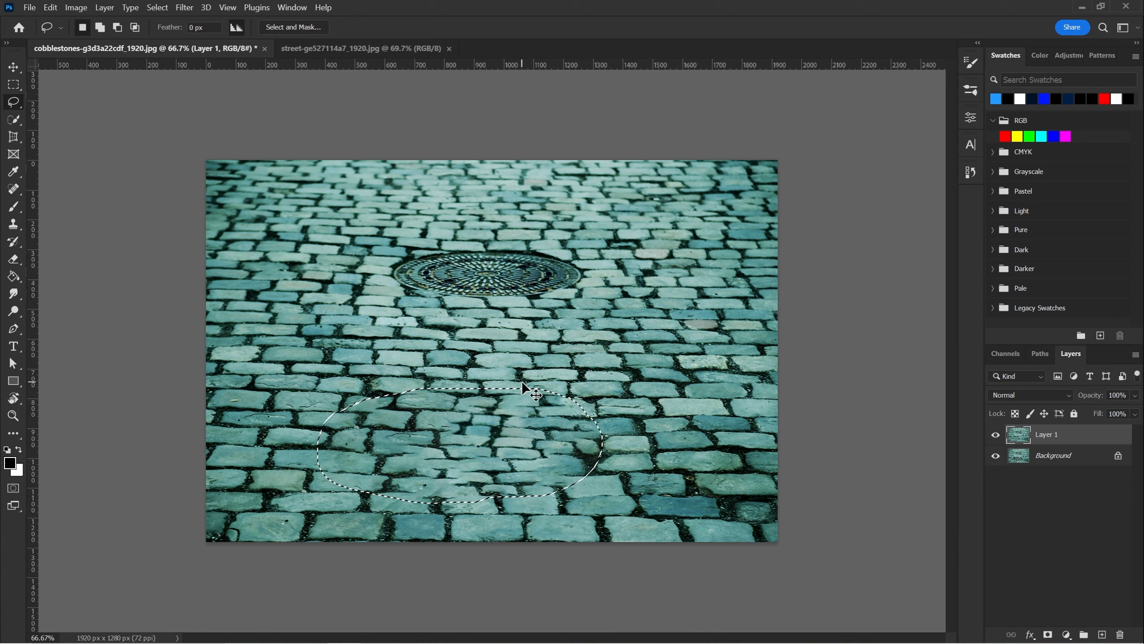
pyautogui.hotkey('ctrl', 'd')
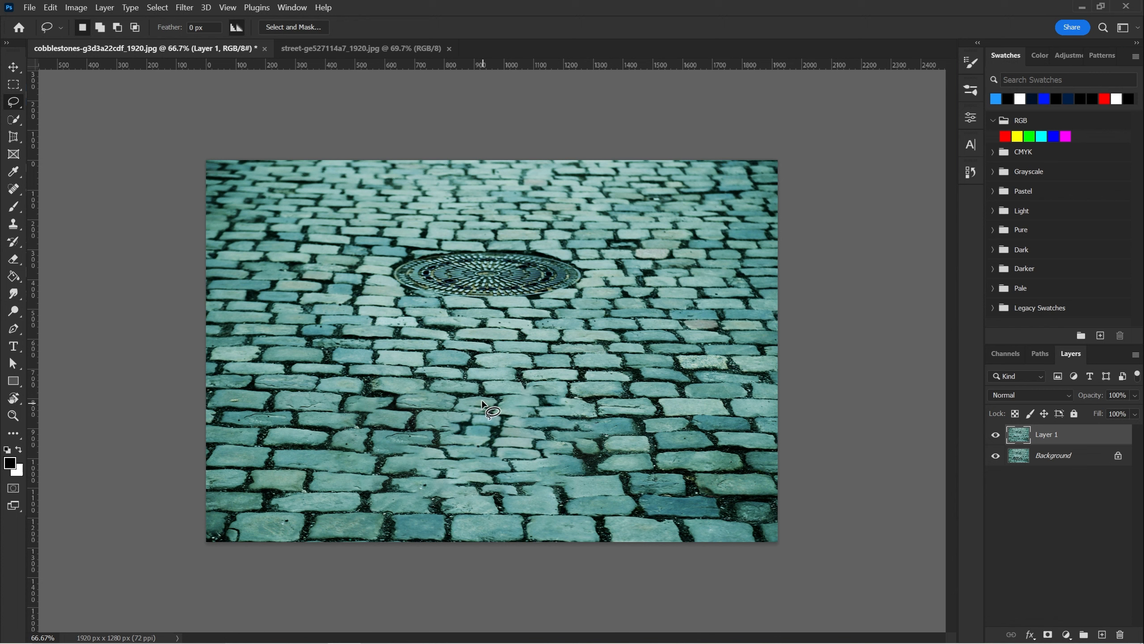
# Step: Draw a loose freehand lasso selection around the remaining, more distant manhole cover
pyautogui.press('v')
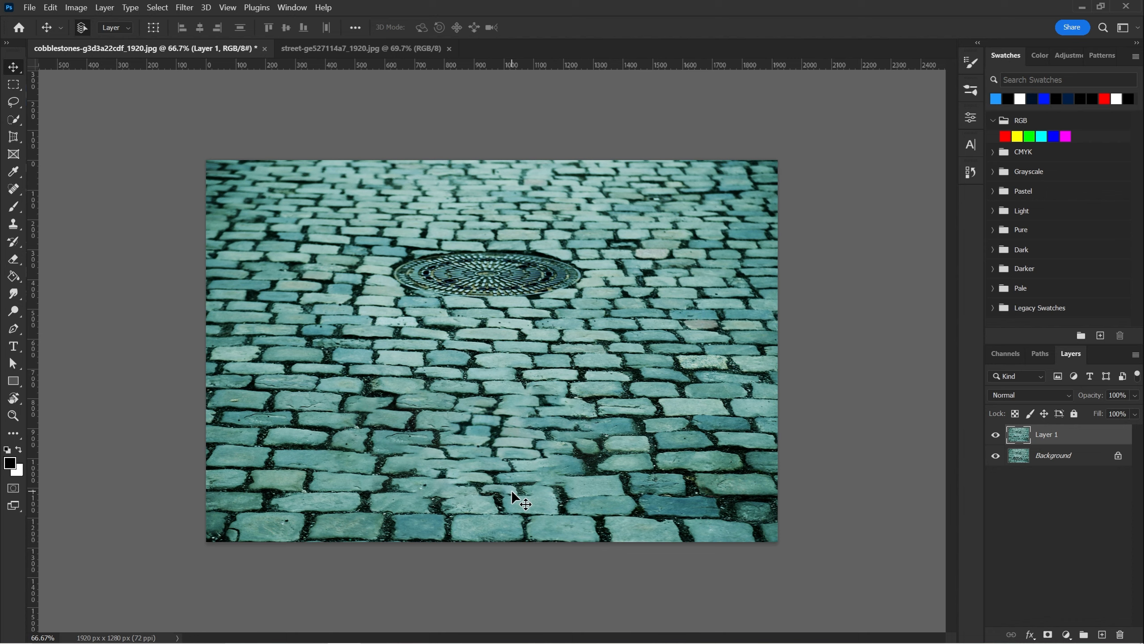
pyautogui.press('z')
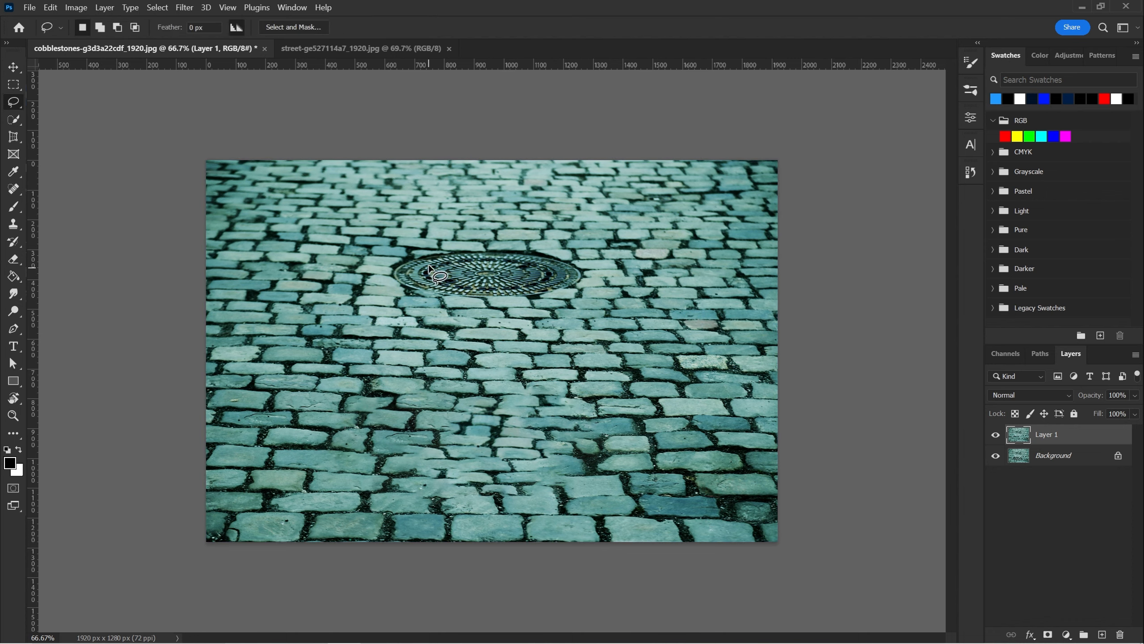
pyautogui.click(439, 254)
pyautogui.moveTo(440, 254); pyautogui.dragTo(446, 277)
pyautogui.press('l')
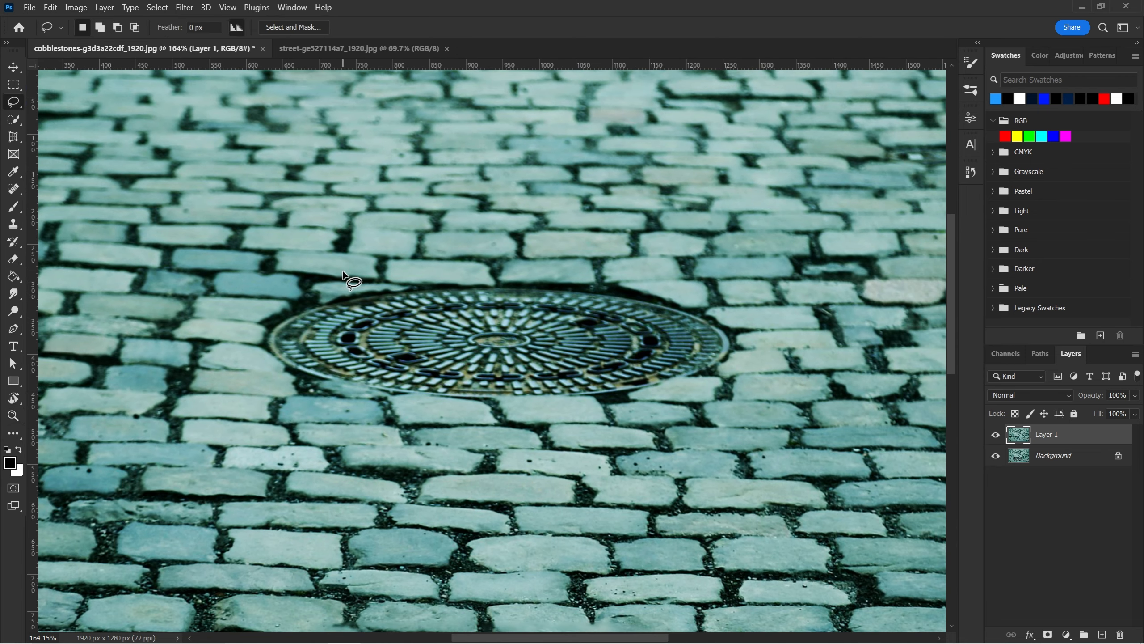
pyautogui.moveTo(285, 295)
pyautogui.mouseDown()
pyautogui.moveTo(248, 313)
pyautogui.moveTo(251, 355)
pyautogui.moveTo(309, 390)
pyautogui.moveTo(389, 401)
pyautogui.moveTo(602, 408)
pyautogui.moveTo(675, 398)
pyautogui.moveTo(734, 358)
pyautogui.moveTo(742, 334)
pyautogui.moveTo(731, 305)
pyautogui.moveTo(631, 282)
pyautogui.moveTo(363, 278)
pyautogui.moveTo(269, 310)
pyautogui.mouseUp()
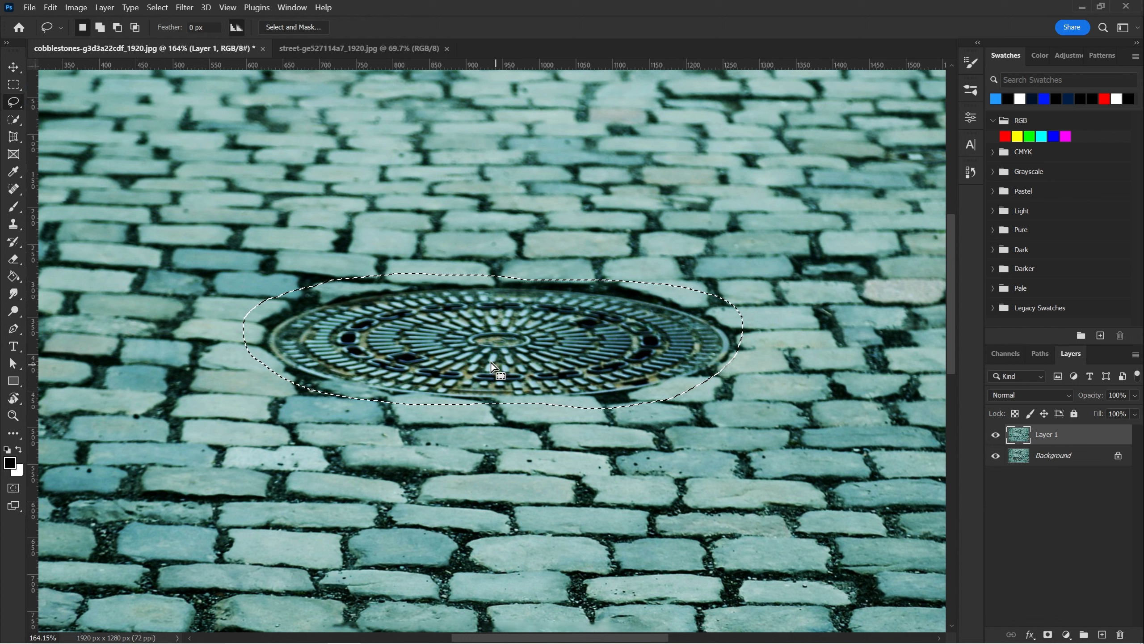
# Step: Open the Content-Aware Fill workspace for the selected distant cover, with the whole sampling area around it in view
pyautogui.click(53, 7)
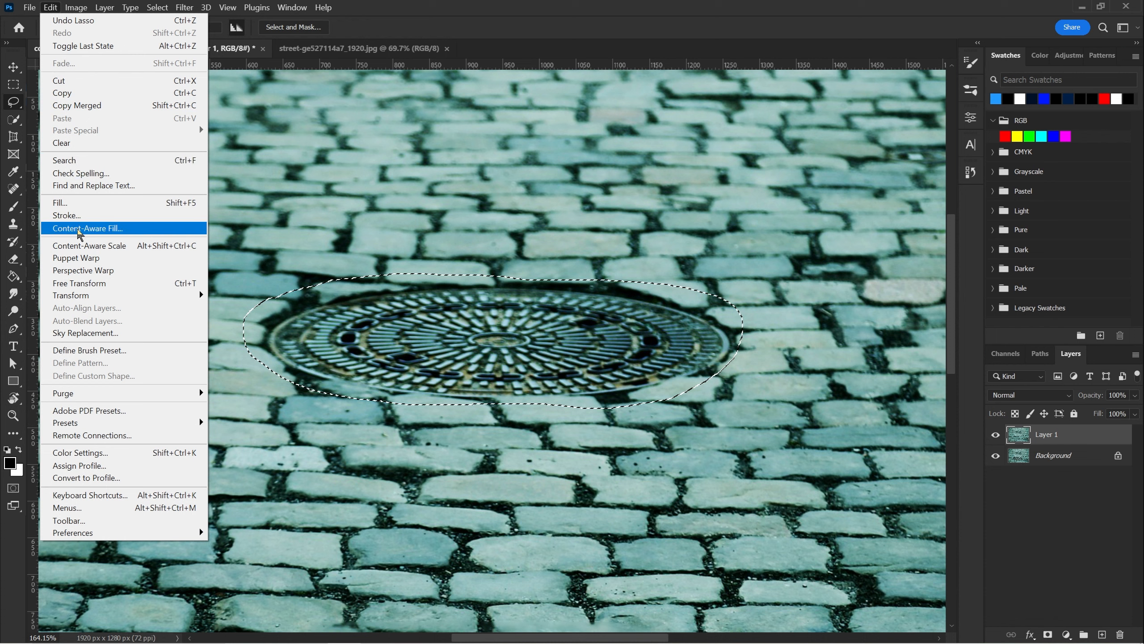
pyautogui.rightClick(532, 317)
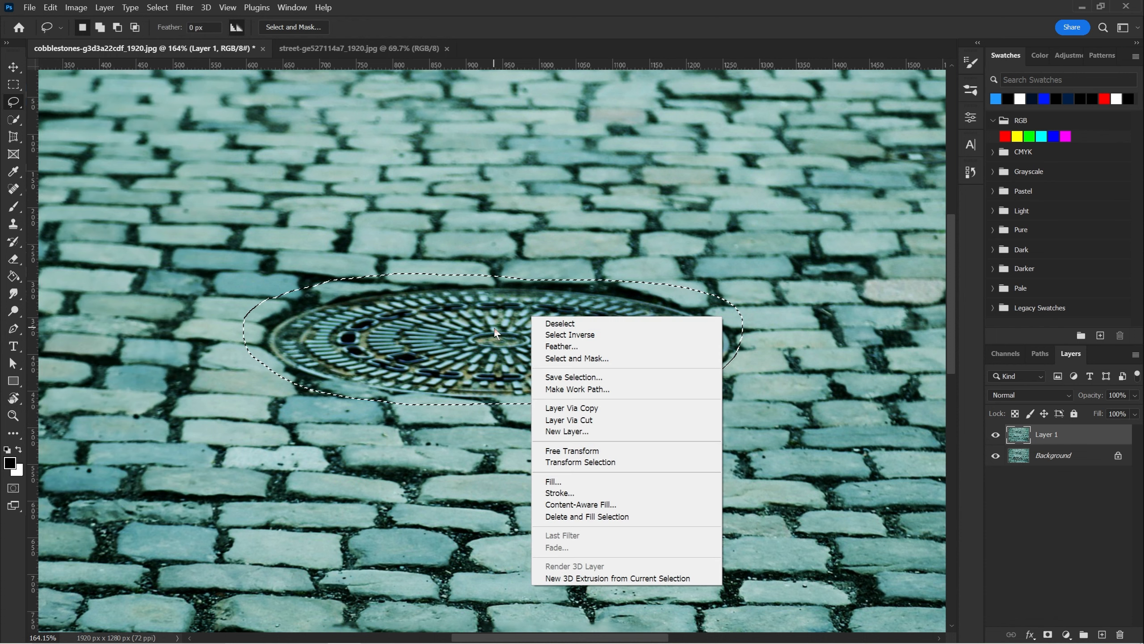
pyautogui.click(606, 505)
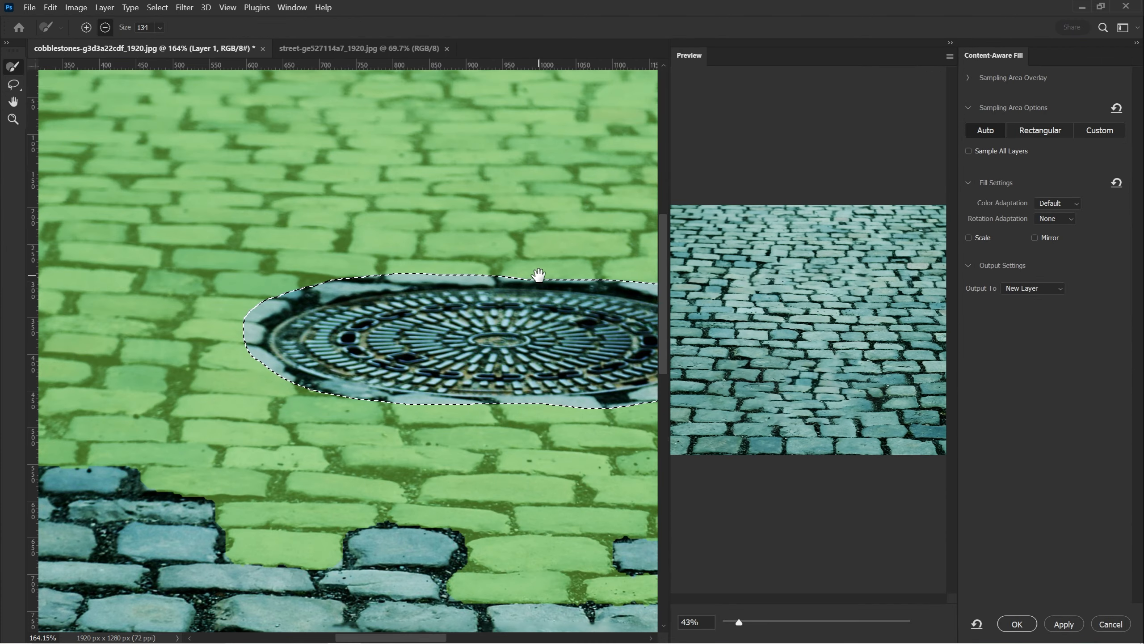
pyautogui.moveTo(538, 275); pyautogui.dragTo(464, 279)
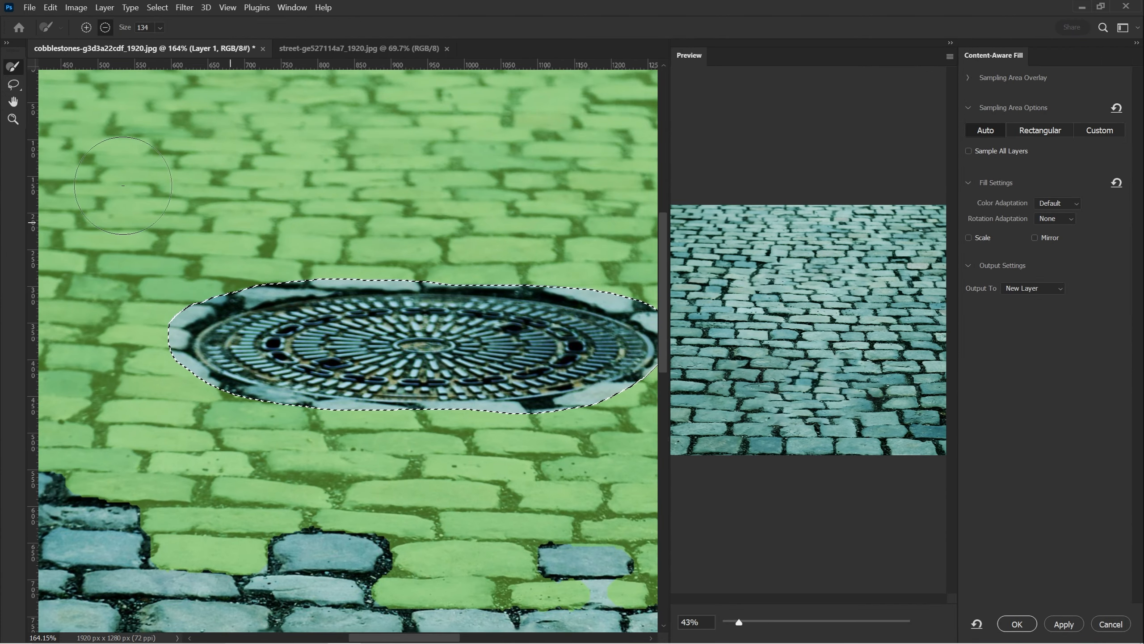
pyautogui.click(13, 120)
pyautogui.moveTo(281, 171); pyautogui.dragTo(263, 171)
pyautogui.moveTo(384, 245); pyautogui.dragTo(363, 283)
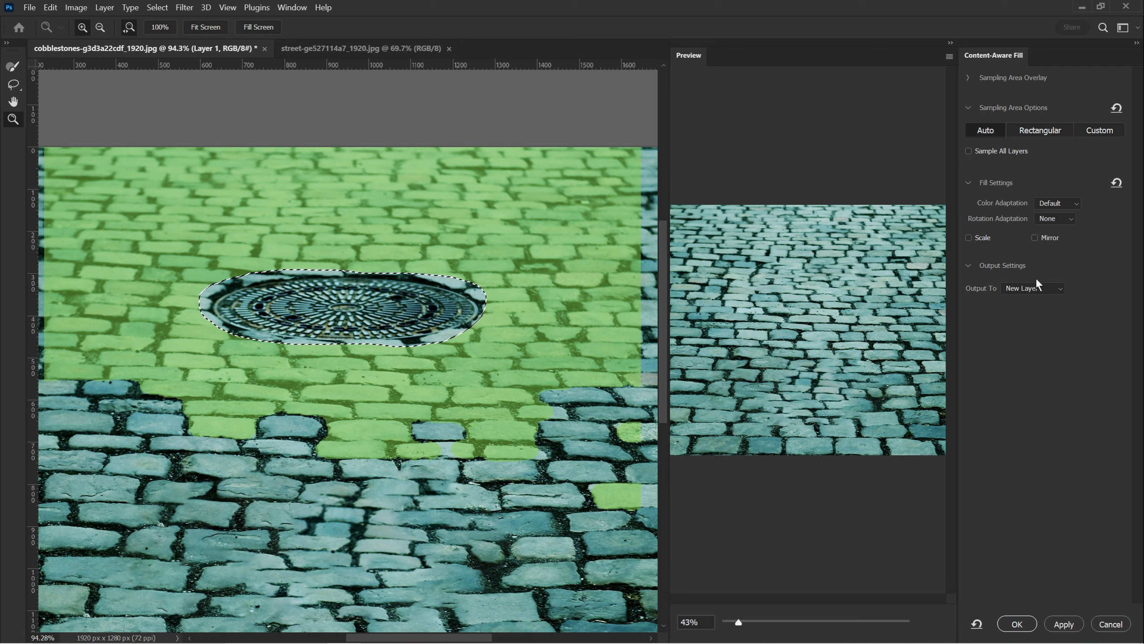
pyautogui.click(13, 67)
pyautogui.moveTo(261, 202); pyautogui.dragTo(289, 237)
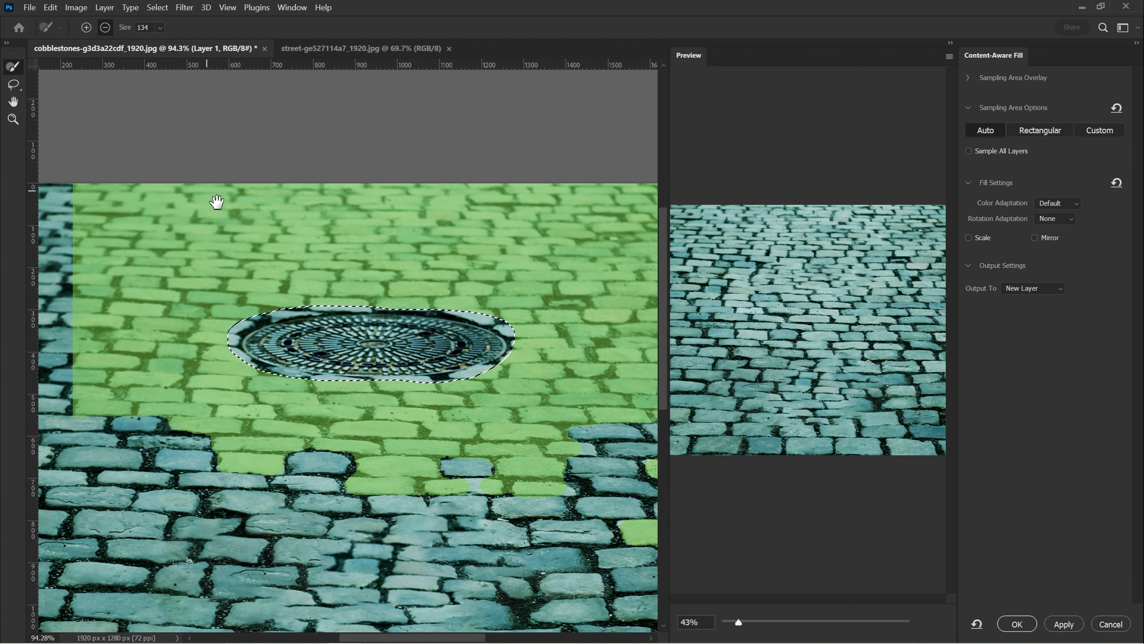
pyautogui.moveTo(267, 264); pyautogui.dragTo(254, 258)
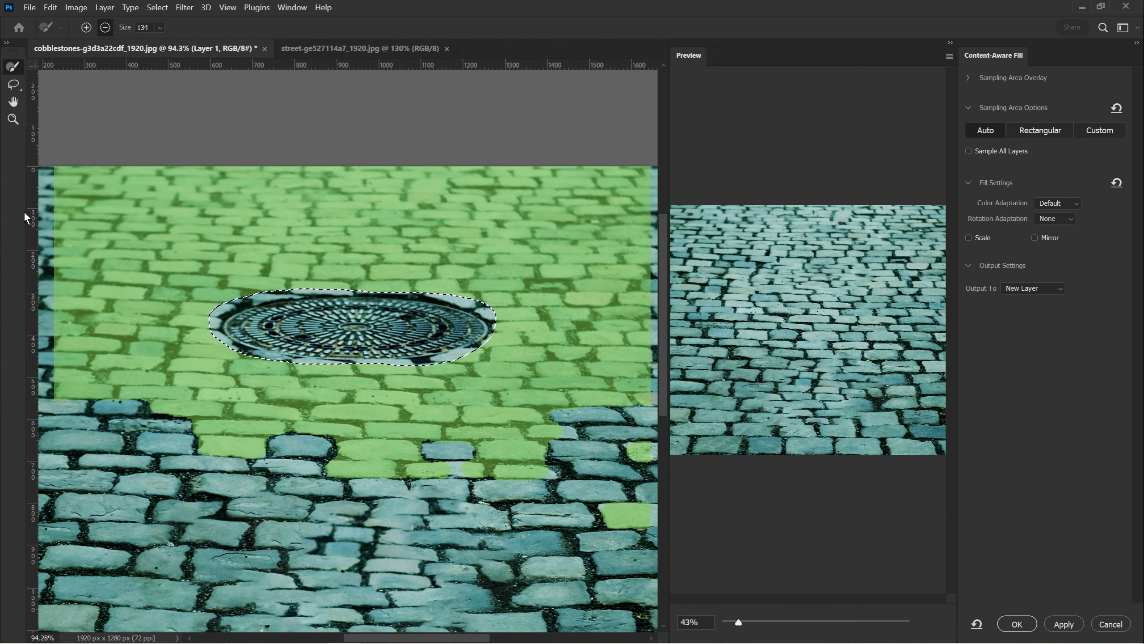
# Step: Try adding a freehand lasso bump to the selection above the cover's upper edge, and undo that addition
pyautogui.click(12, 86)
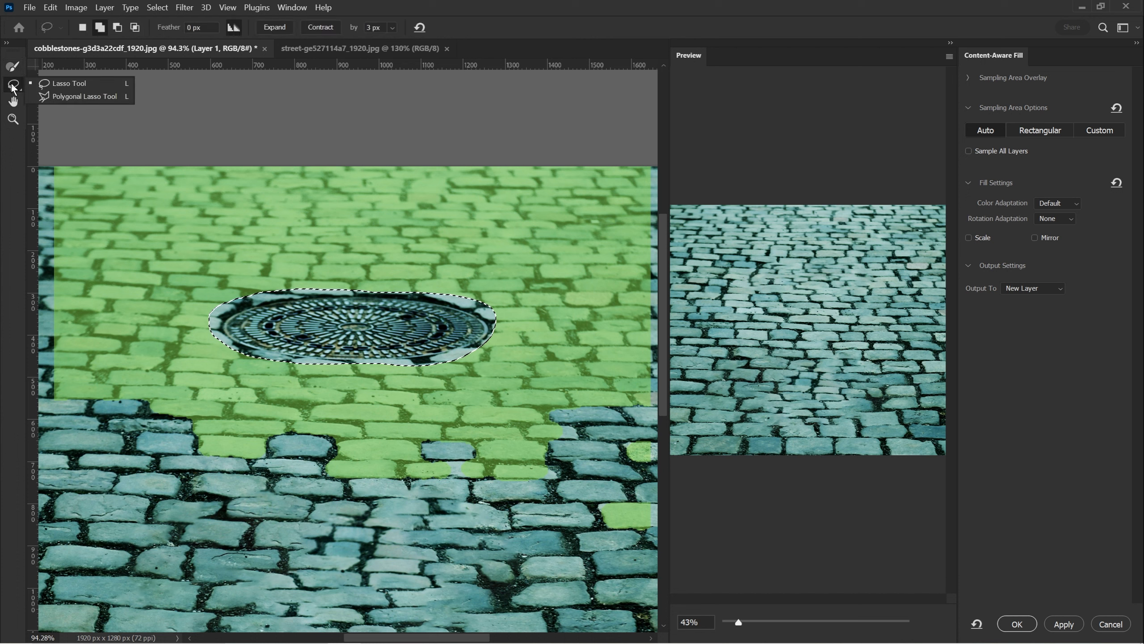
pyautogui.click(12, 86)
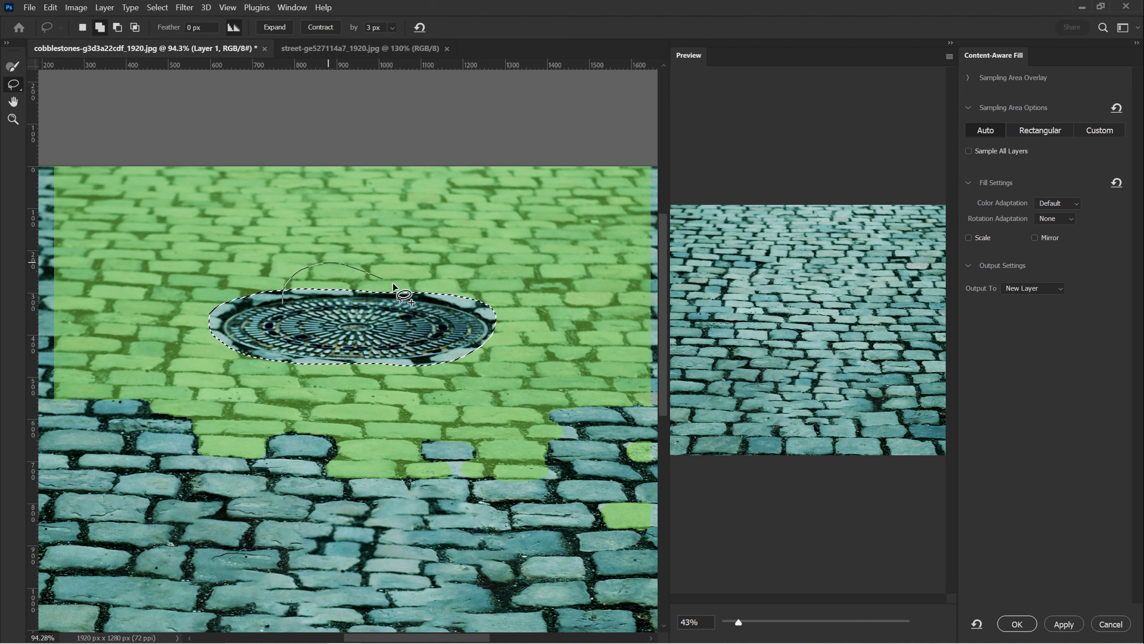
pyautogui.moveTo(427, 310); pyautogui.dragTo(428, 311)
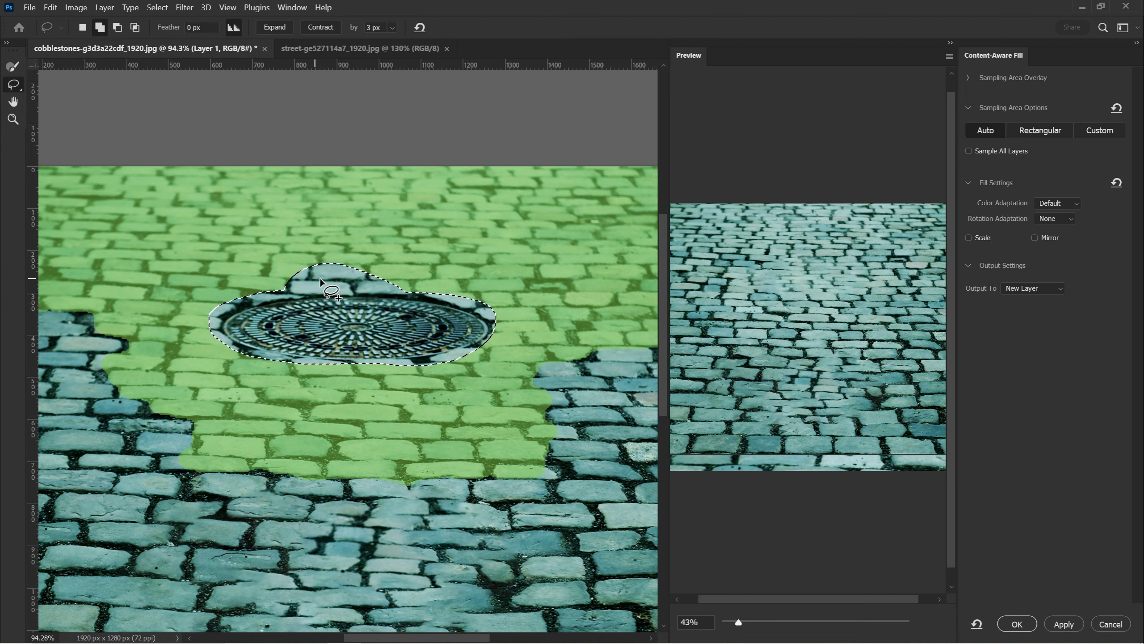
pyautogui.hotkey('ctrl', 'z')
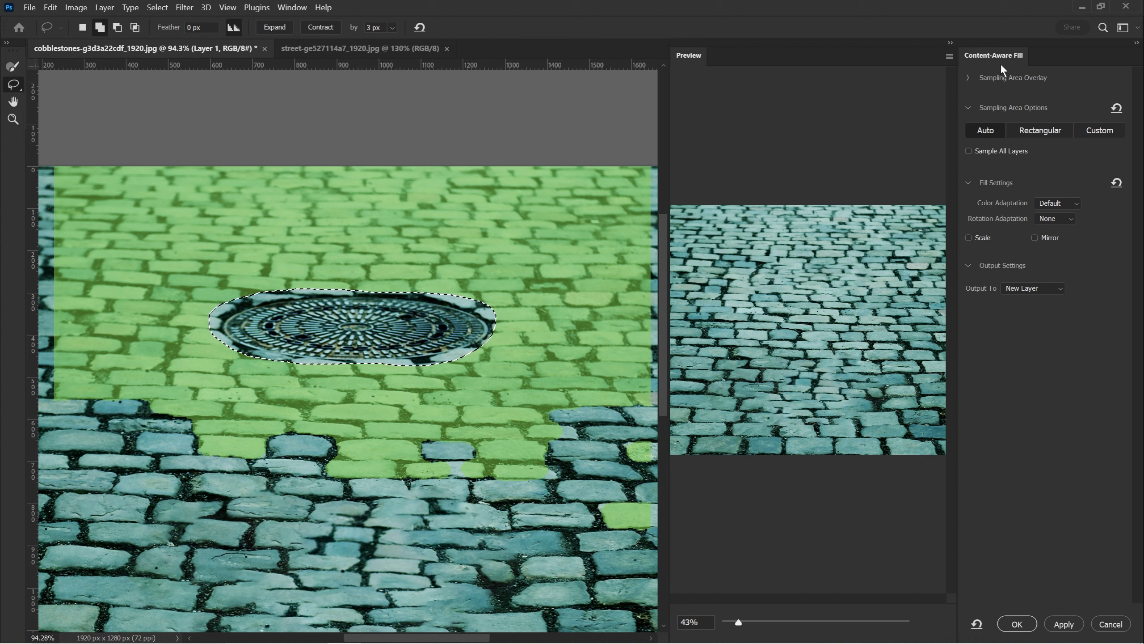
# Step: Set the opacity of the sampling area overlay to 51%
pyautogui.click(968, 78)
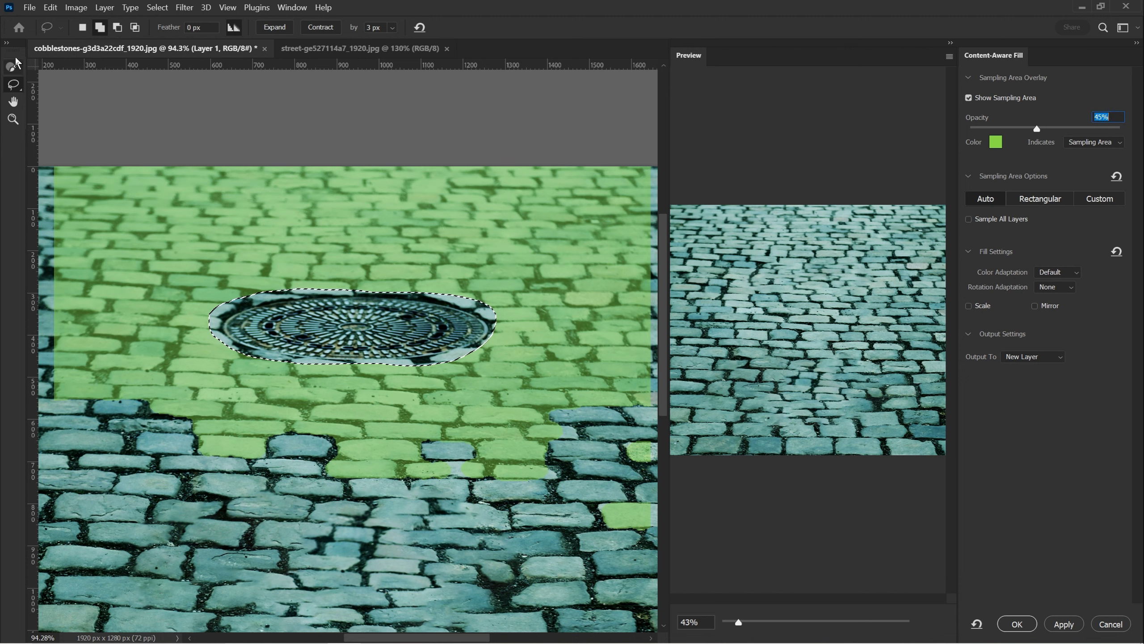
pyautogui.moveTo(1037, 128)
pyautogui.mouseDown()
pyautogui.moveTo(1085, 131)
pyautogui.moveTo(1001, 130)
pyautogui.moveTo(1041, 129)
pyautogui.mouseUp()
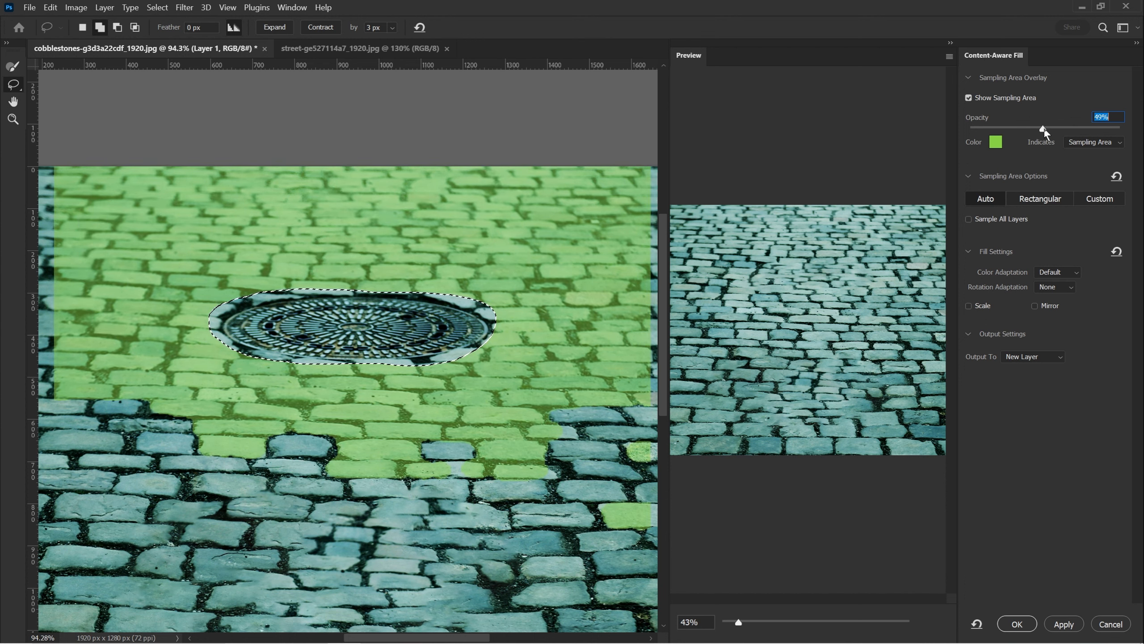
# Step: Compare the overlay indicating the Excluded Area with the Sampling Area, and leave it indicating the Sampling Area
pyautogui.click(1094, 142)
pyautogui.click(1090, 163)
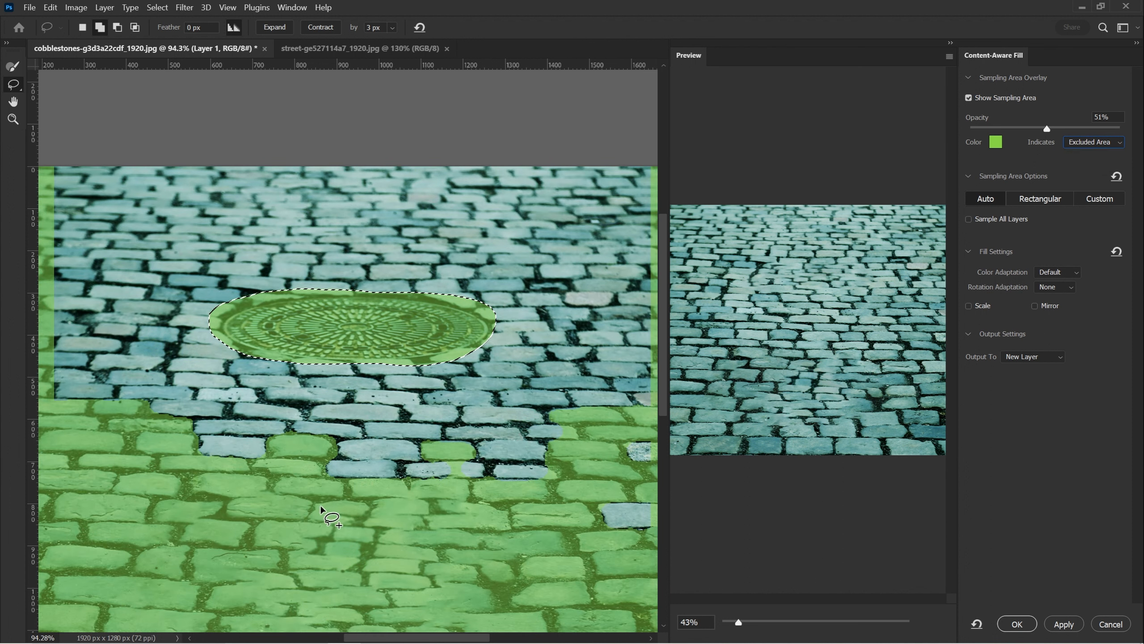
pyautogui.click(1099, 142)
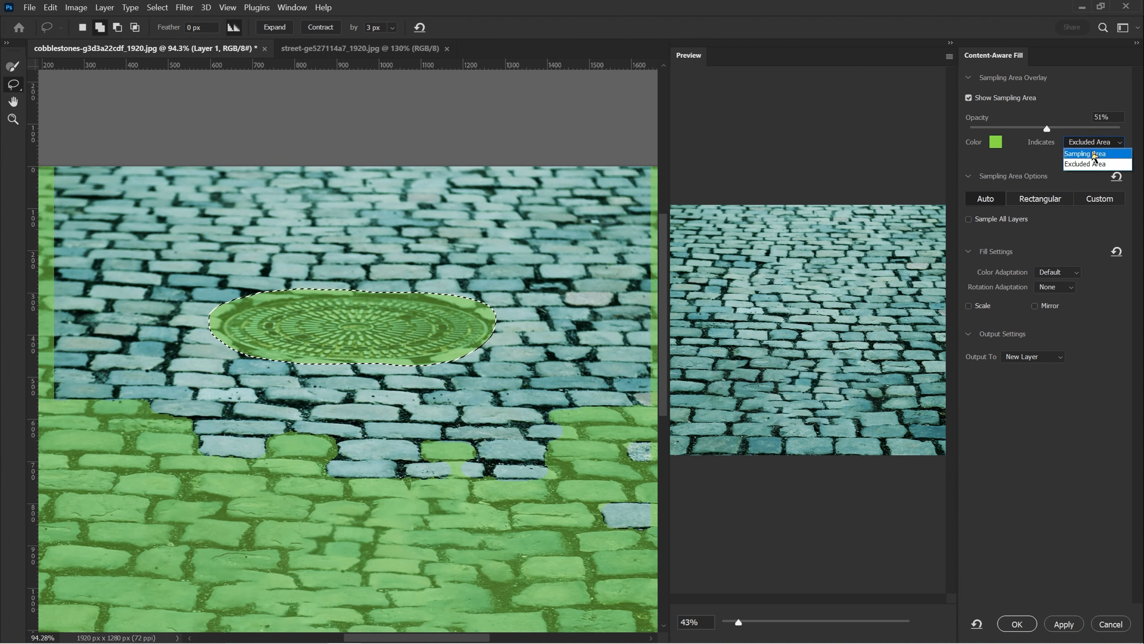
pyautogui.click(1090, 153)
pyautogui.click(1085, 141)
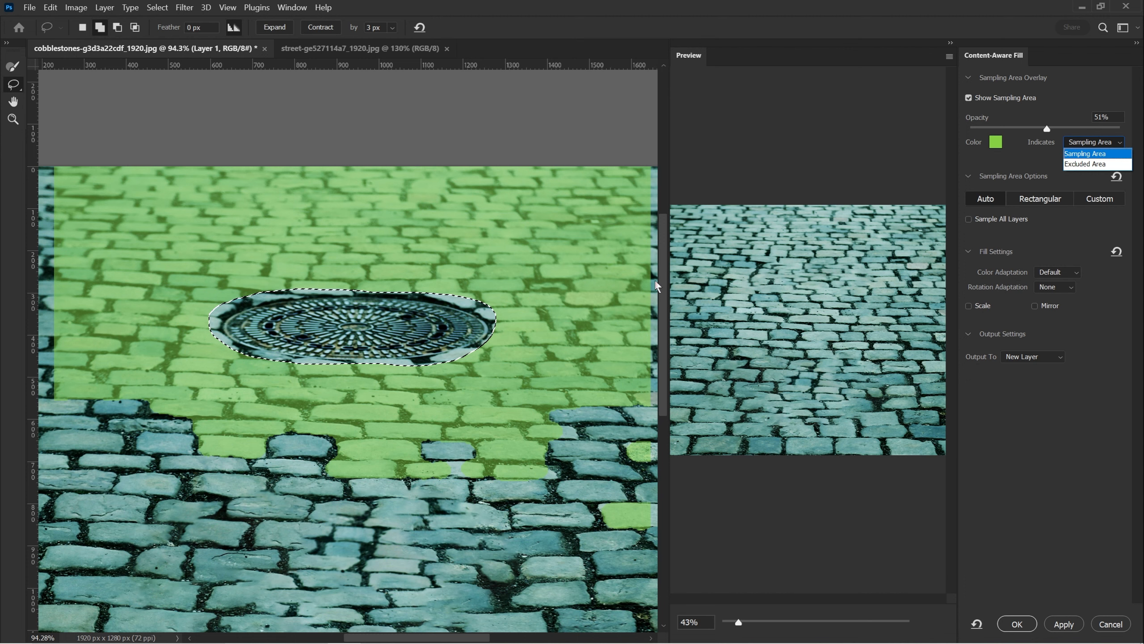
pyautogui.click(1083, 165)
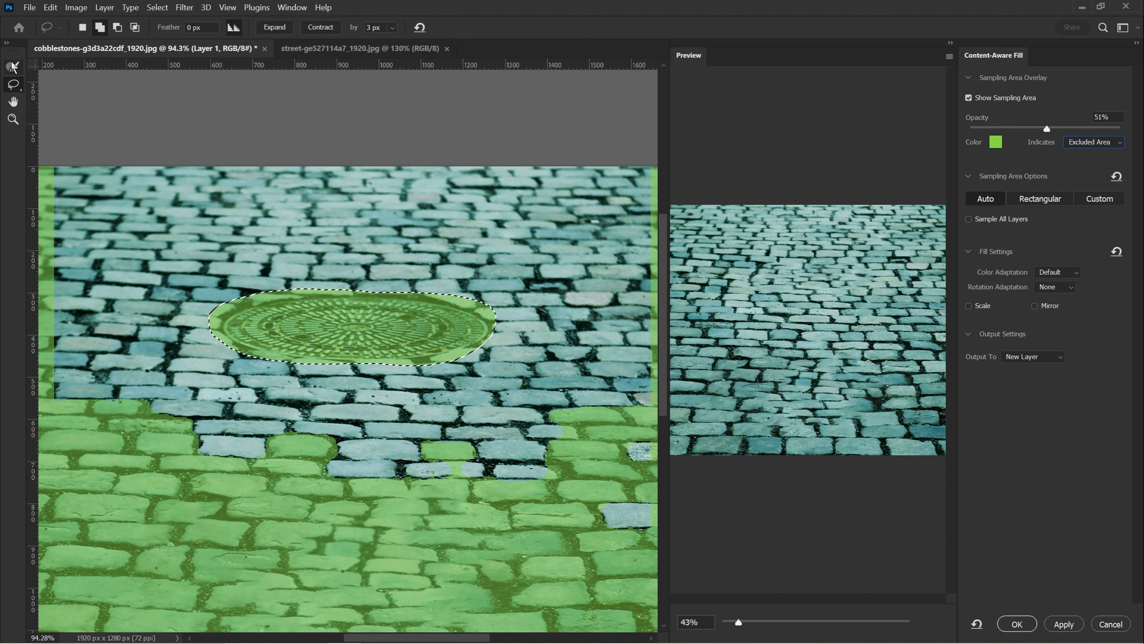
pyautogui.click(1096, 143)
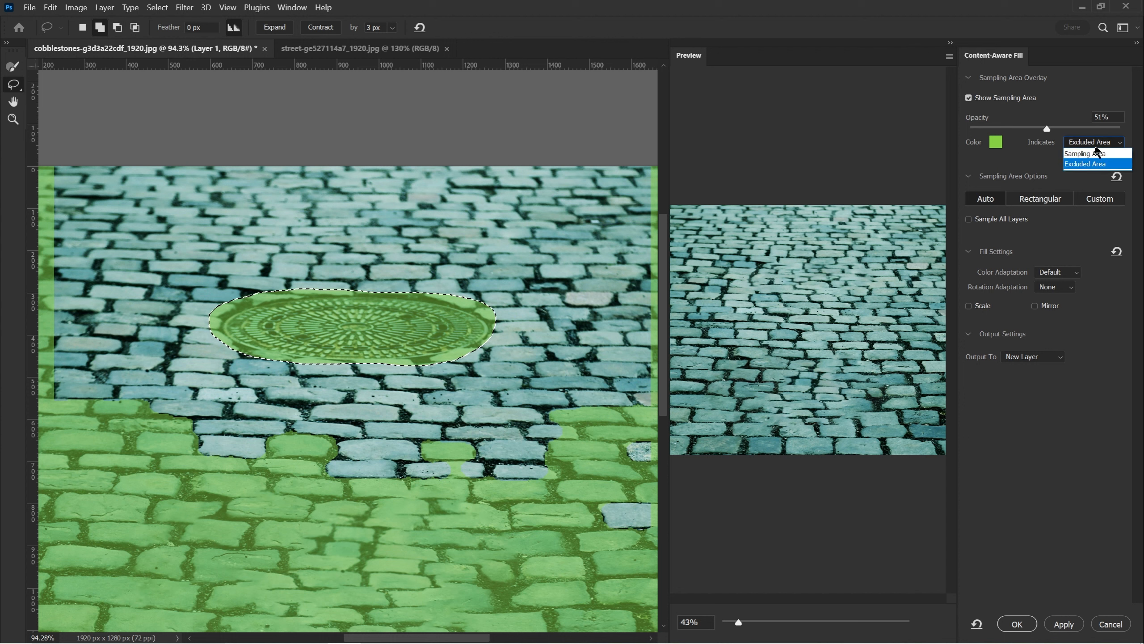
pyautogui.click(1085, 154)
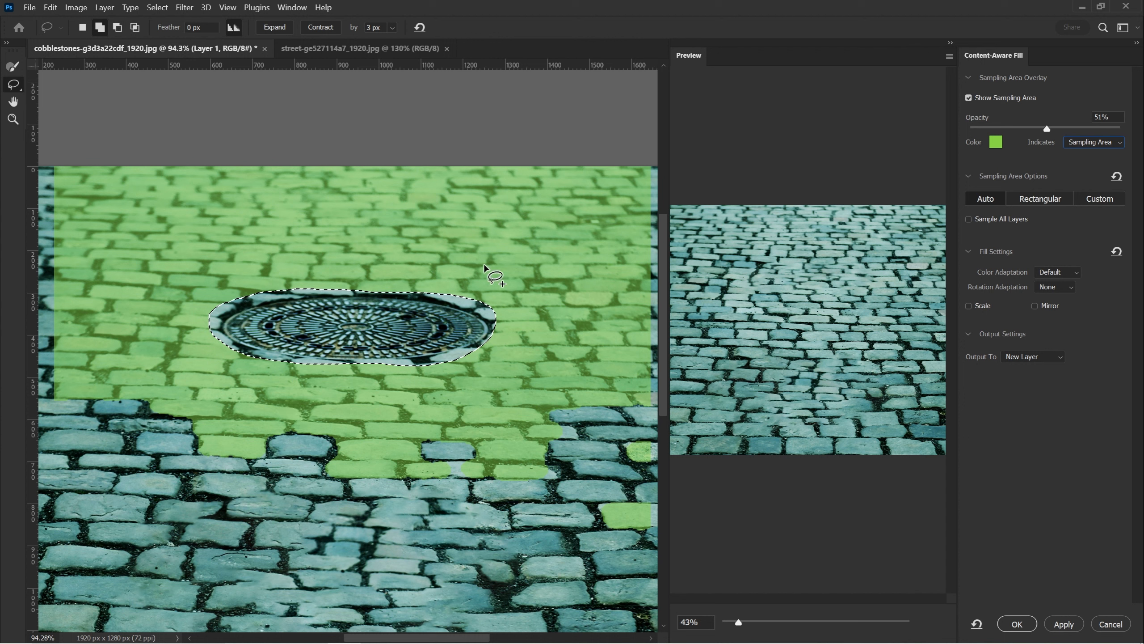
# Step: Compare the Rectangular sampling area with Auto around the cover, and try Sample All Layers before leaving it off
pyautogui.click(1040, 201)
pyautogui.moveTo(374, 436)
pyautogui.mouseDown()
pyautogui.moveTo(416, 347)
pyautogui.moveTo(378, 370)
pyautogui.mouseUp()
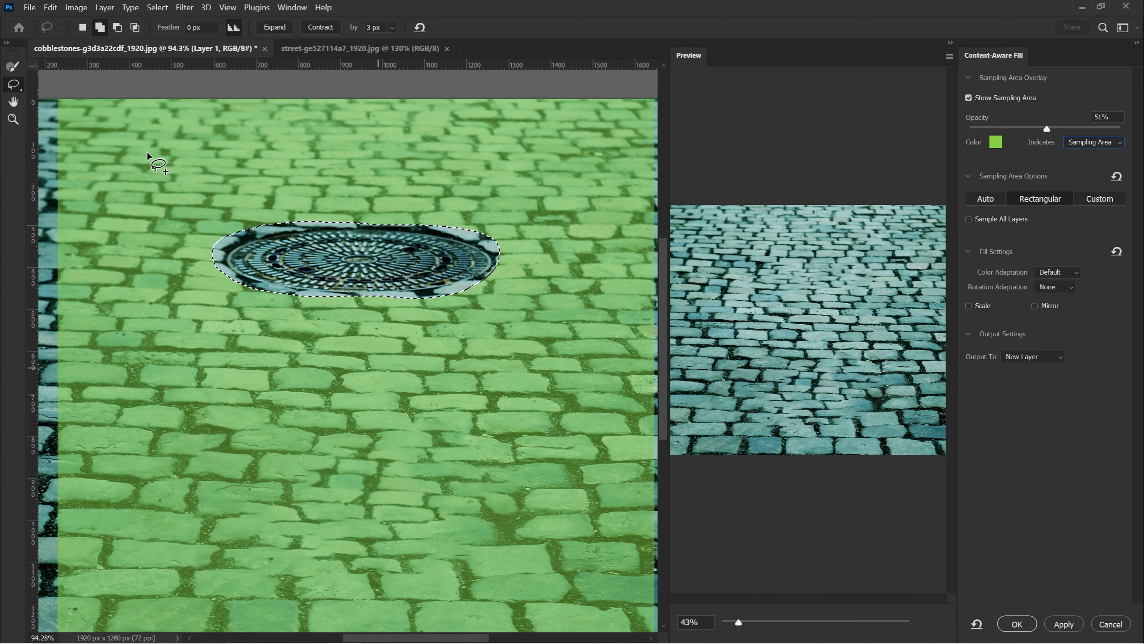
pyautogui.moveTo(436, 347)
pyautogui.mouseDown()
pyautogui.moveTo(295, 341)
pyautogui.moveTo(396, 424)
pyautogui.mouseUp()
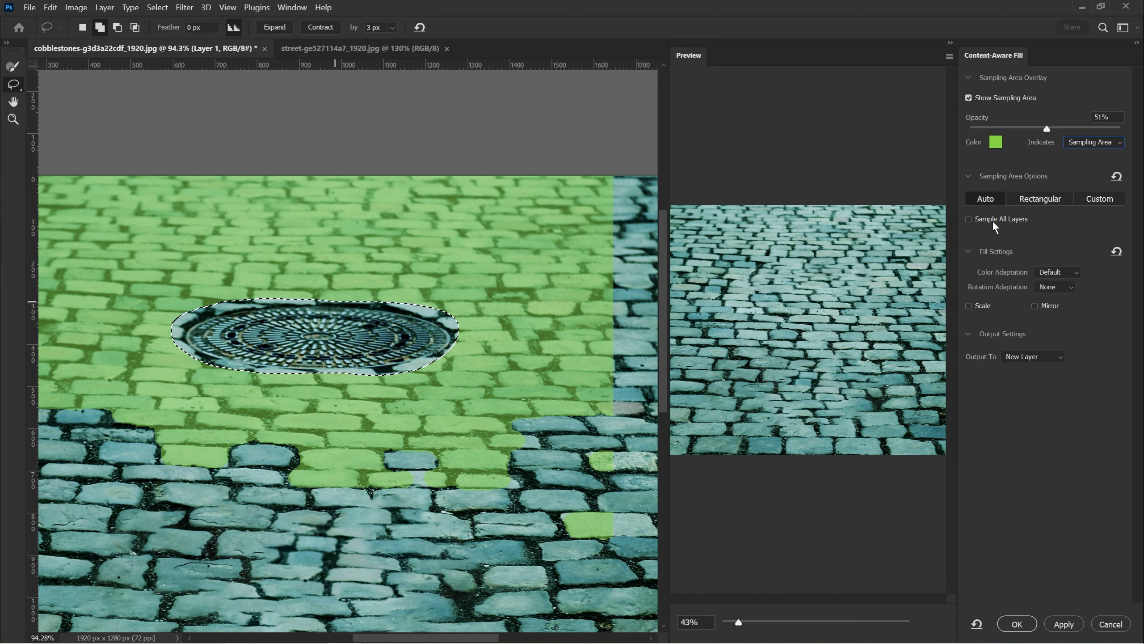
pyautogui.click(993, 221)
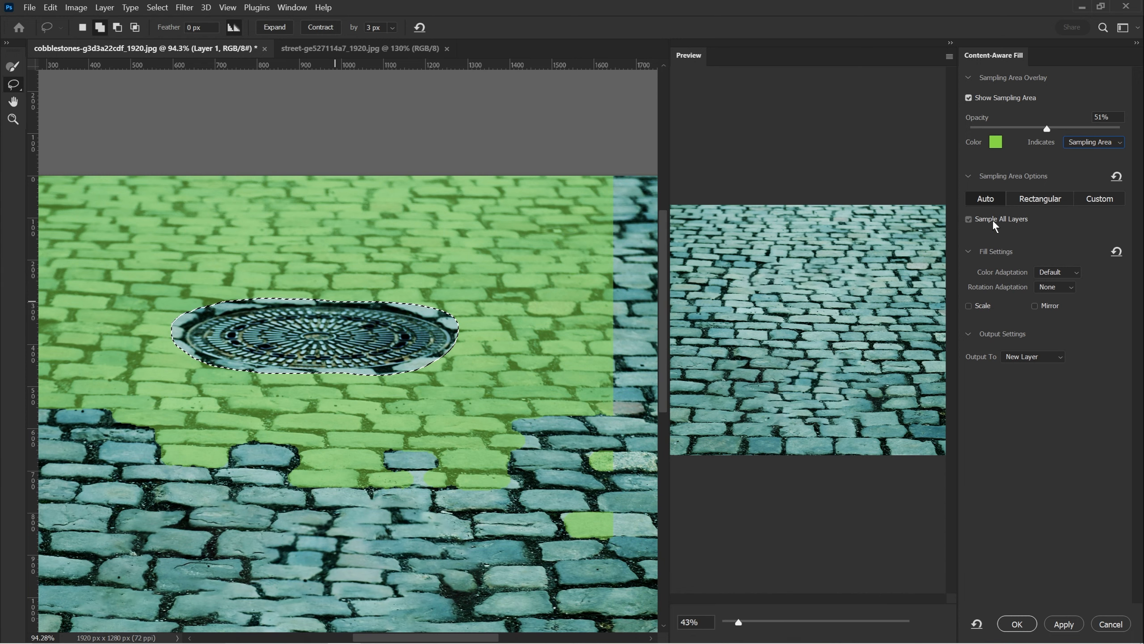
# Step: Review the Color Adaptation choices and description, keeping the setting on Default
pyautogui.click(1050, 274)
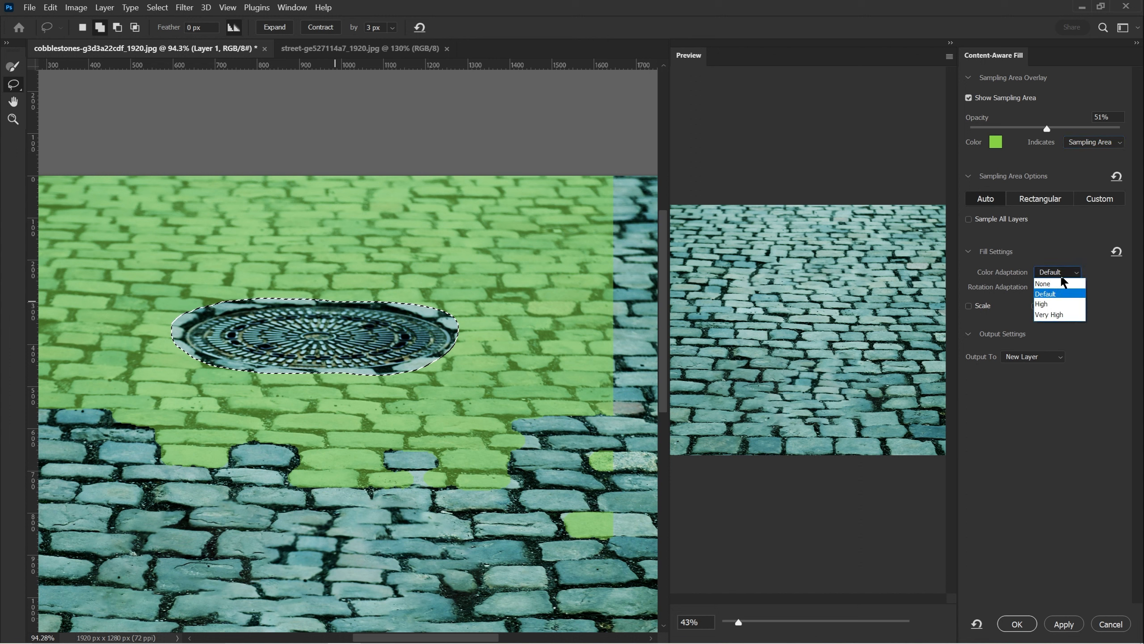
pyautogui.click(1049, 293)
pyautogui.moveTo(1007, 274)
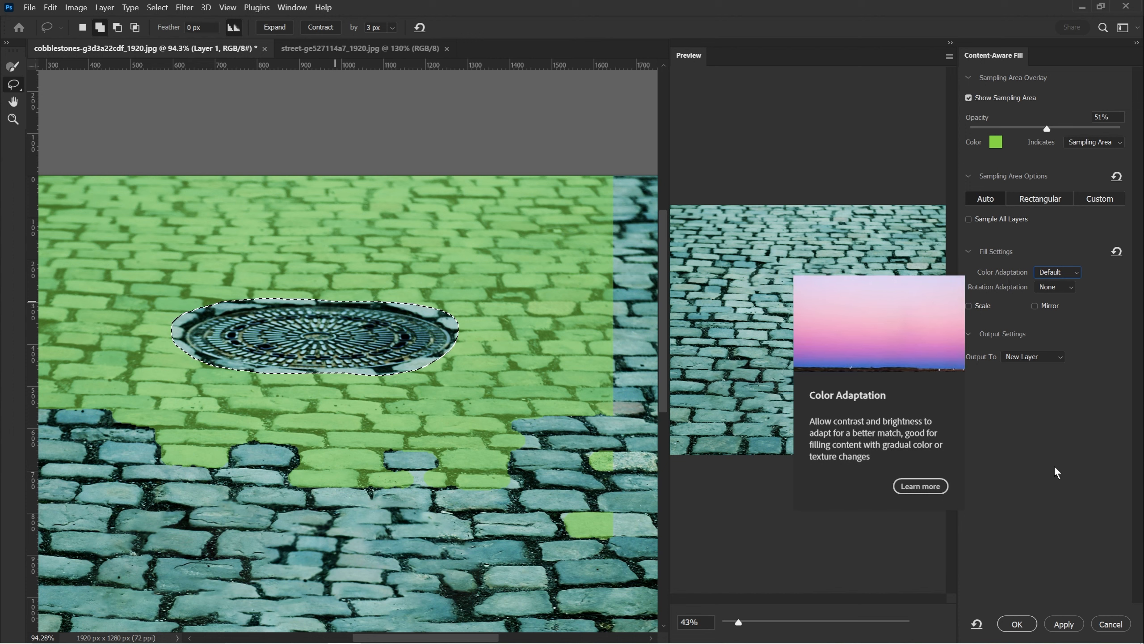
# Step: Compare the fill preview with Color Adaptation at Very High, High, Default and None, and leave it on High
pyautogui.click(1055, 271)
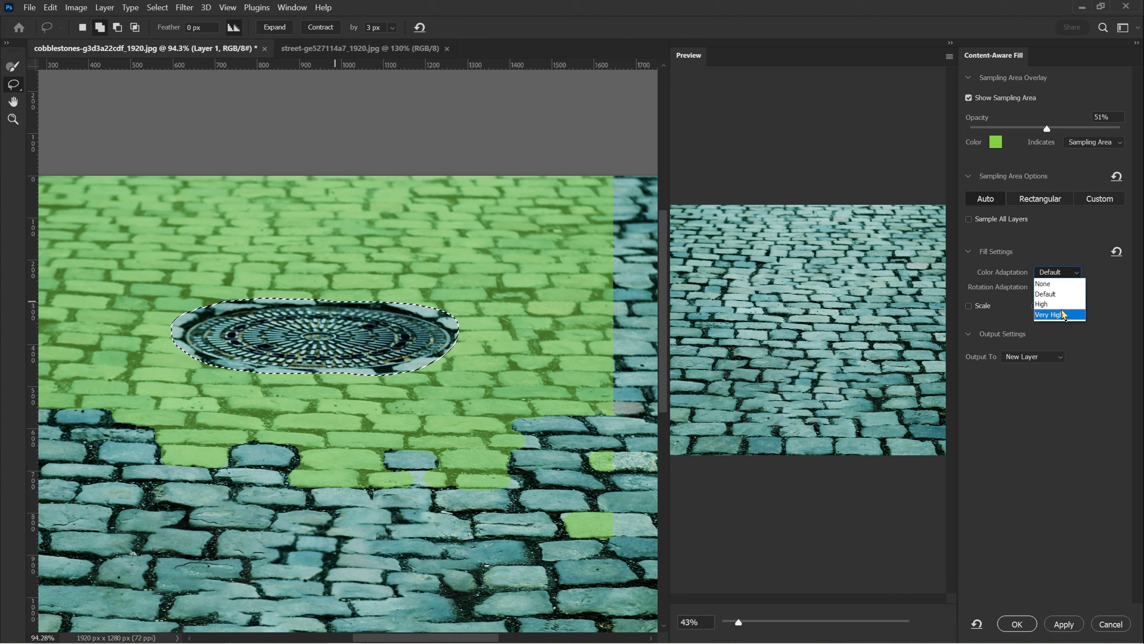
pyautogui.click(1070, 314)
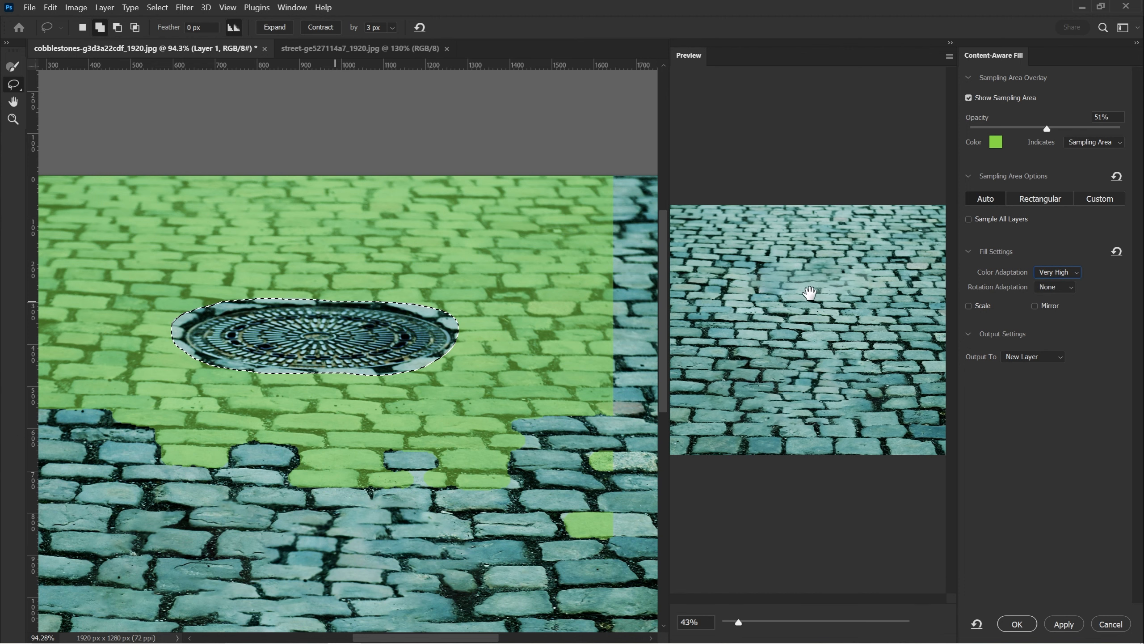
pyautogui.click(1051, 273)
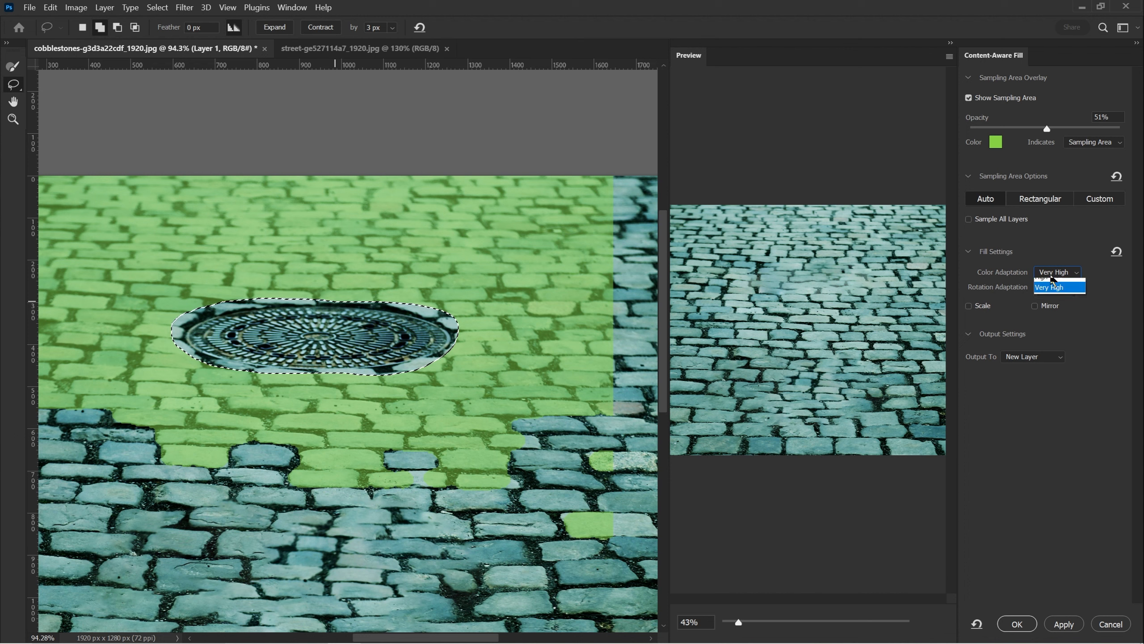
pyautogui.click(1053, 303)
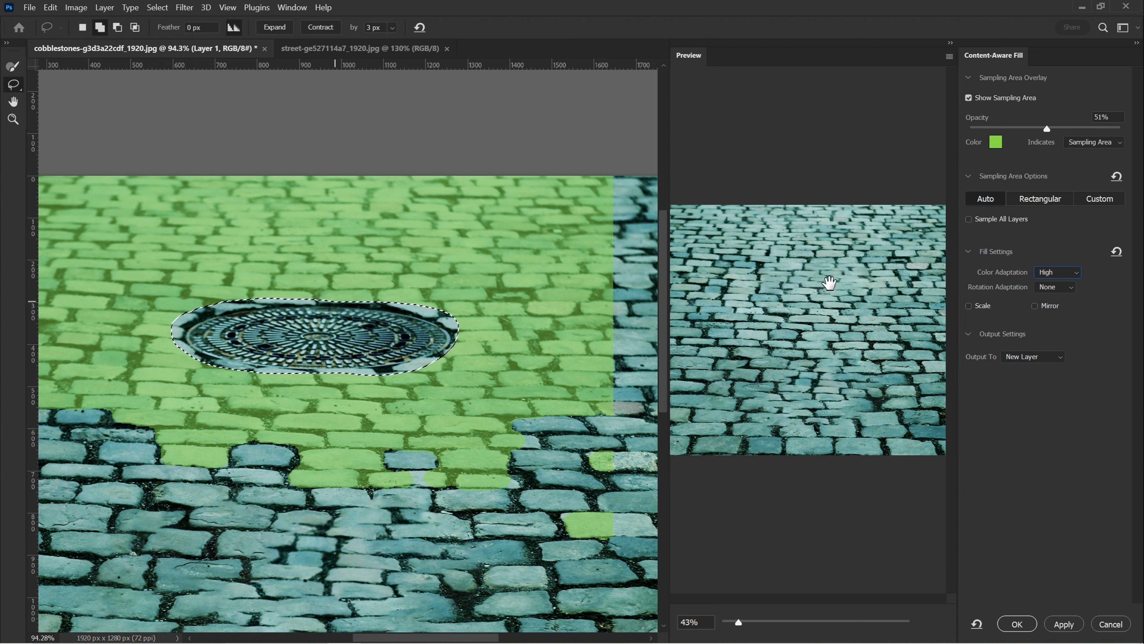
pyautogui.click(1057, 293)
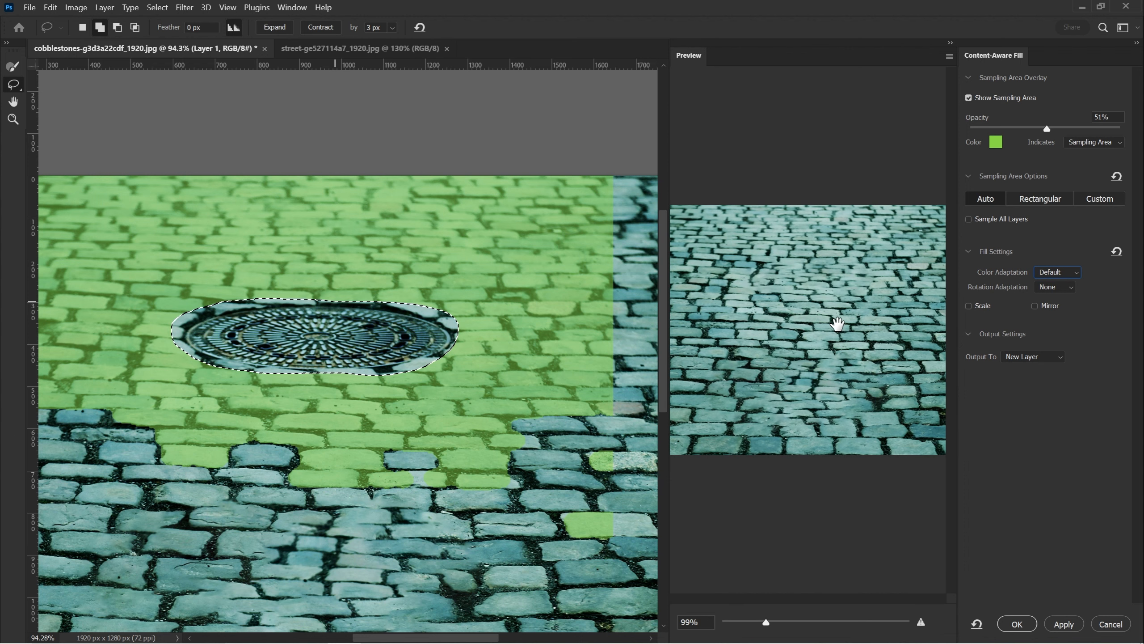
pyautogui.click(1062, 273)
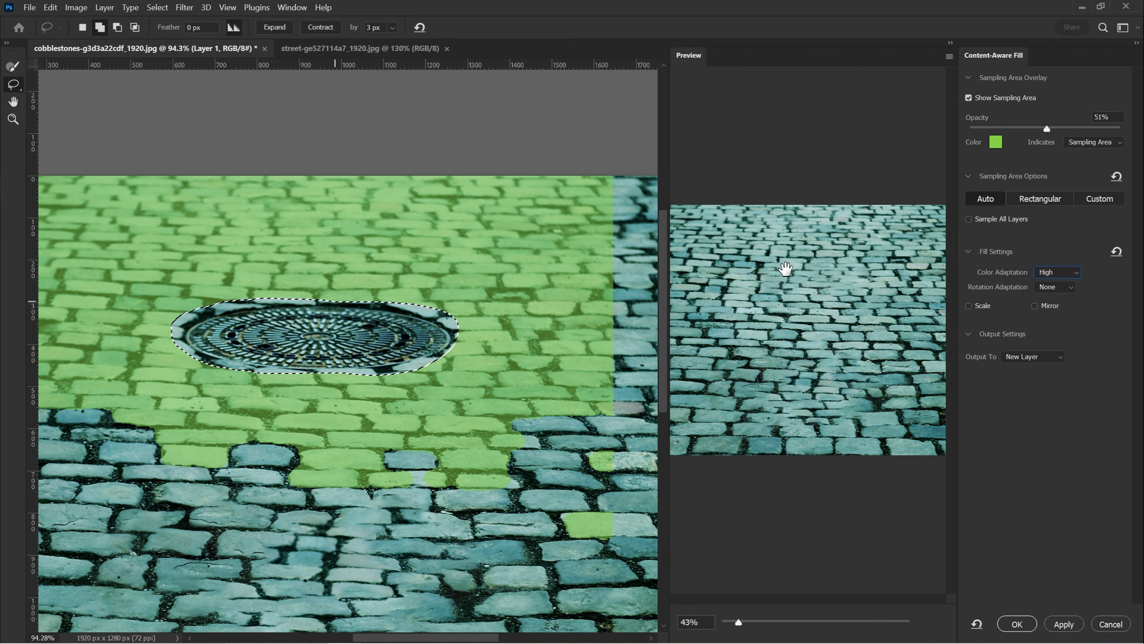
pyautogui.click(1057, 275)
pyautogui.click(1056, 283)
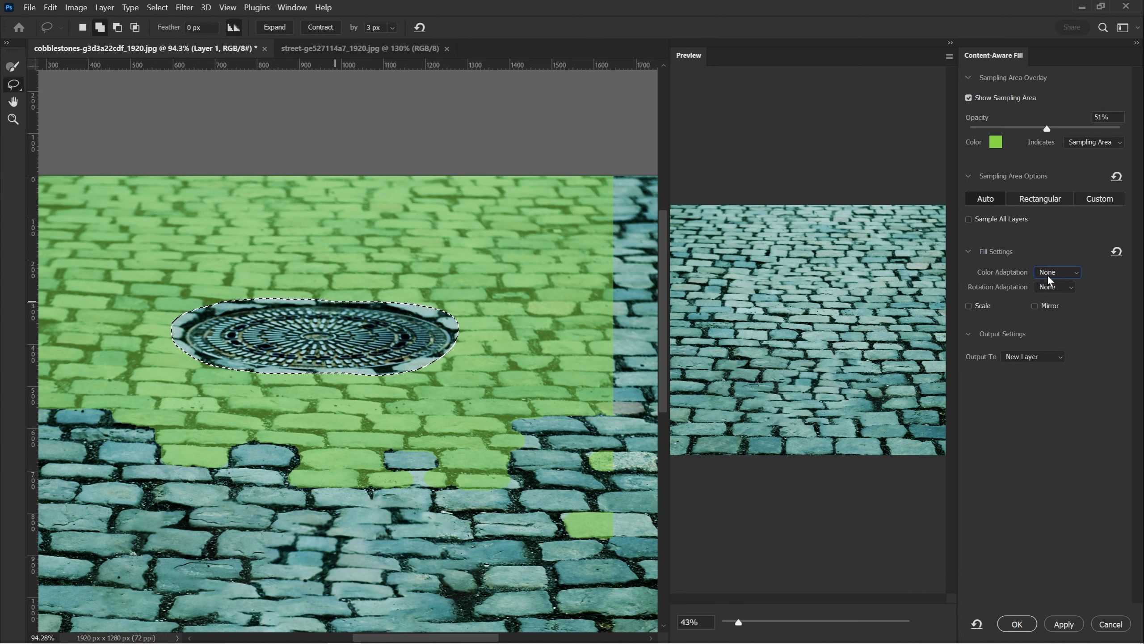
pyautogui.click(1056, 272)
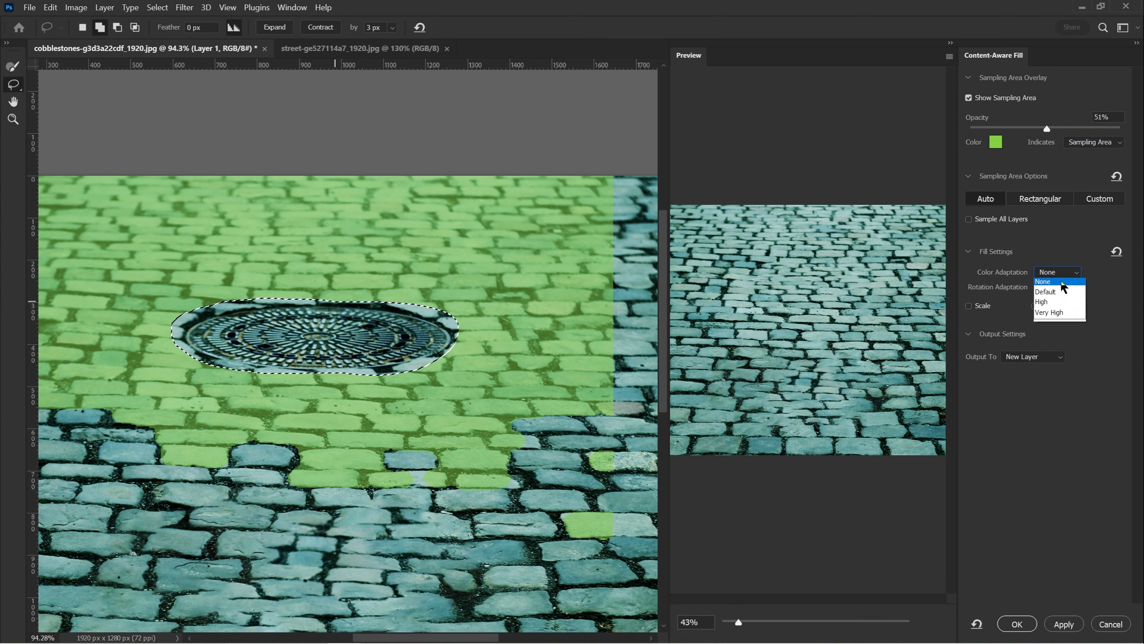
pyautogui.click(1059, 304)
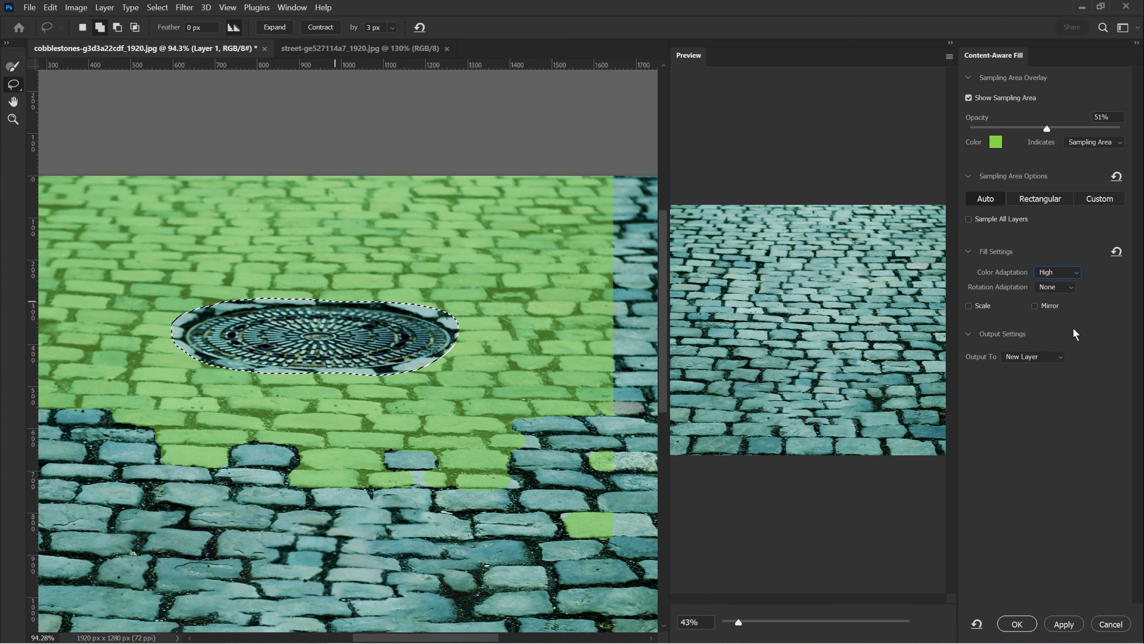
# Step: Try Rotation Adaptation at Low, proceeding with it under Auto sampling
pyautogui.click(1056, 286)
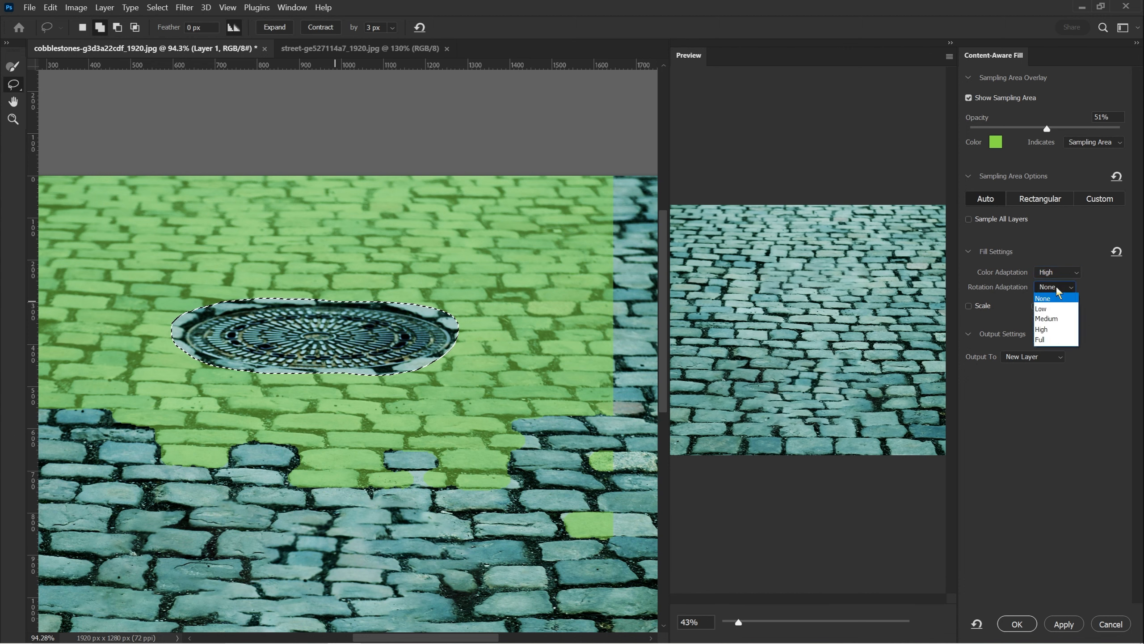
pyautogui.click(1052, 309)
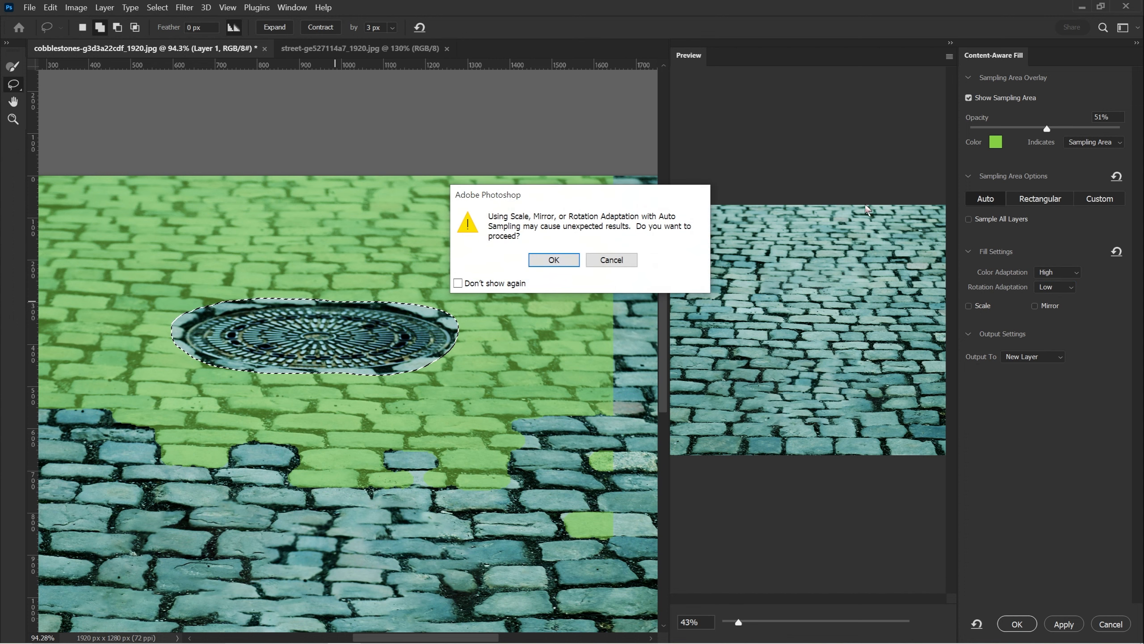
pyautogui.moveTo(510, 193); pyautogui.dragTo(467, 208)
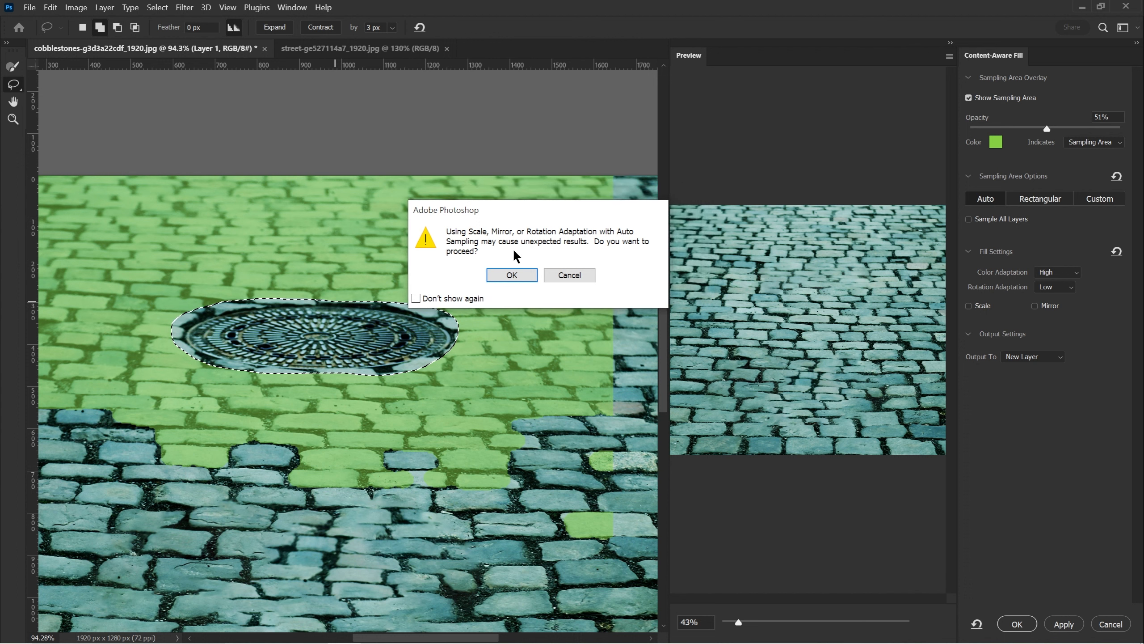
pyautogui.click(512, 275)
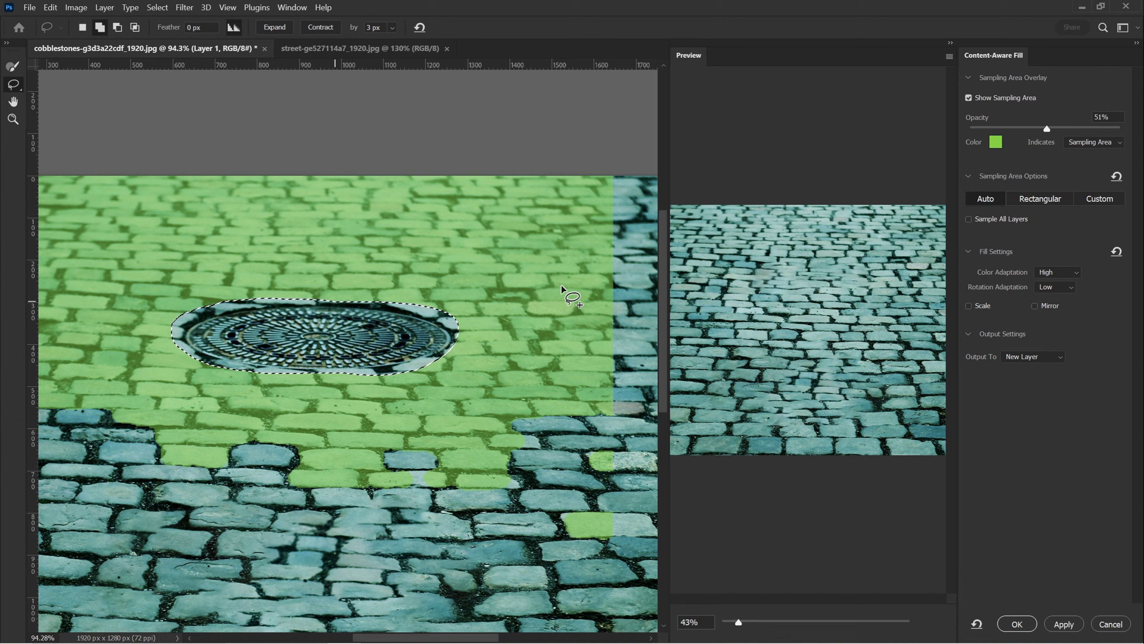
# Step: Try Rotation Adaptation at Medium and Full to compare the fill previews, and return it to None
pyautogui.click(1053, 287)
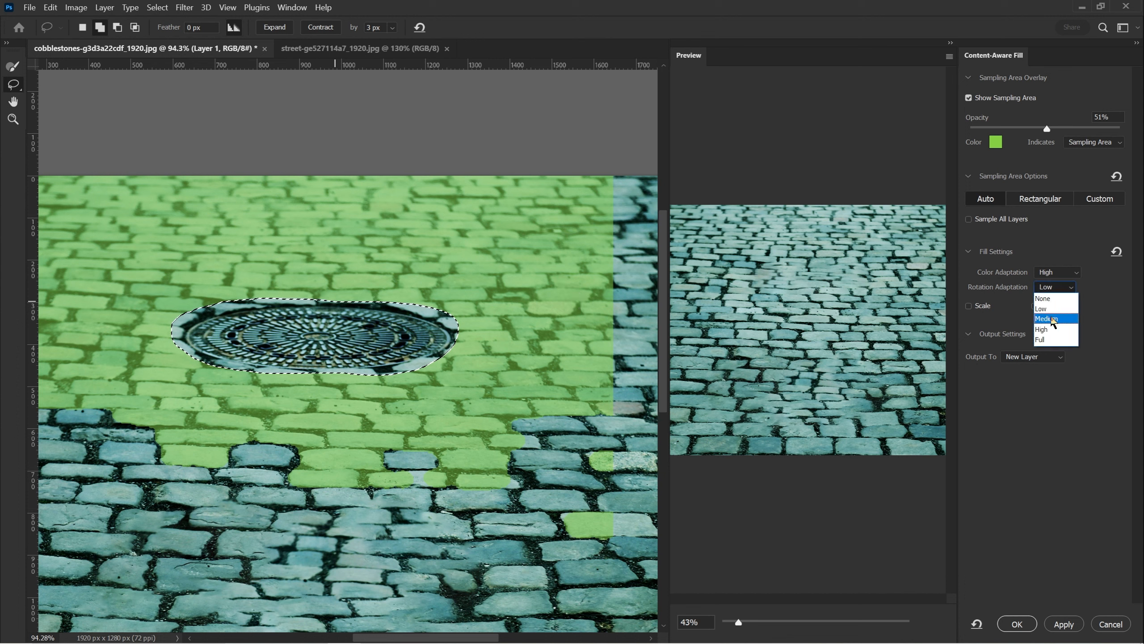
pyautogui.click(1049, 319)
pyautogui.click(522, 275)
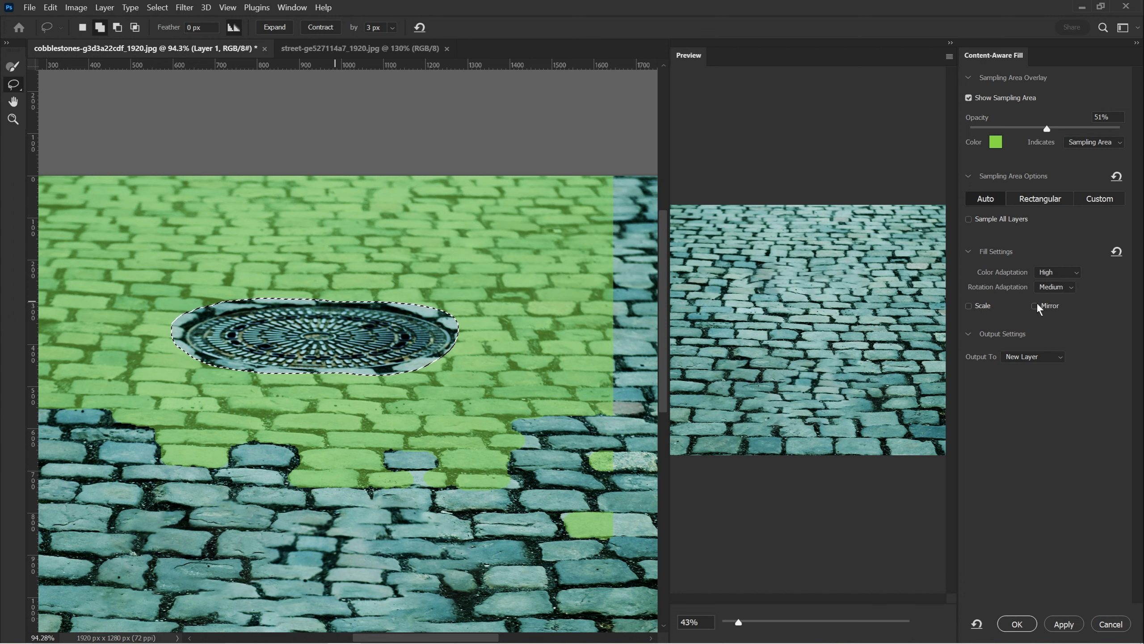
pyautogui.click(1052, 287)
pyautogui.click(1049, 339)
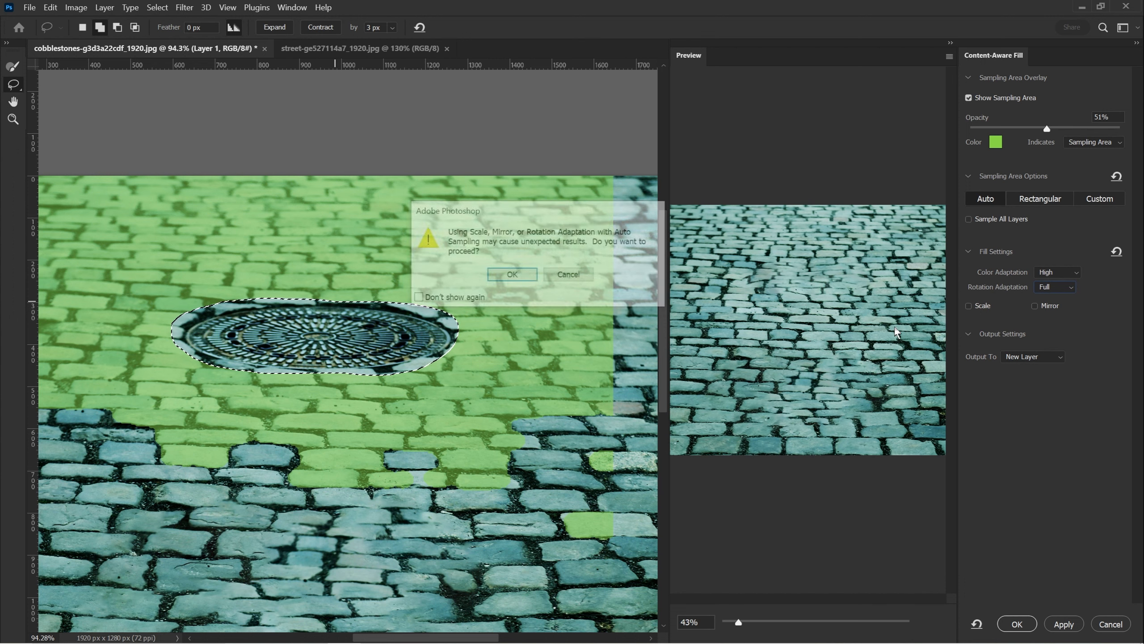
pyautogui.click(503, 276)
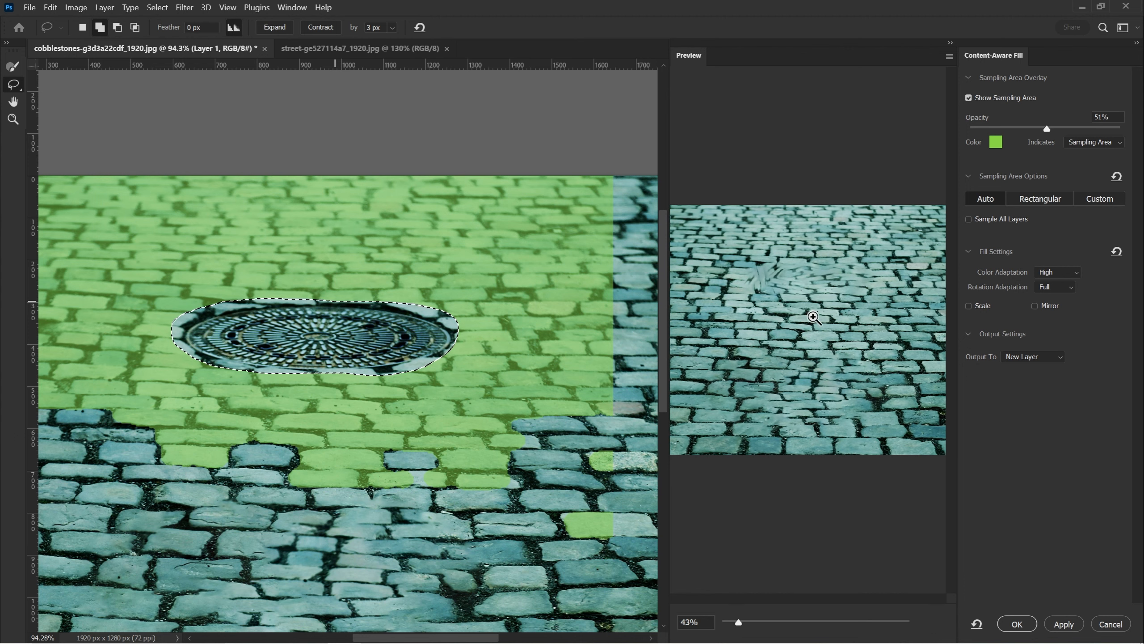
pyautogui.click(1056, 287)
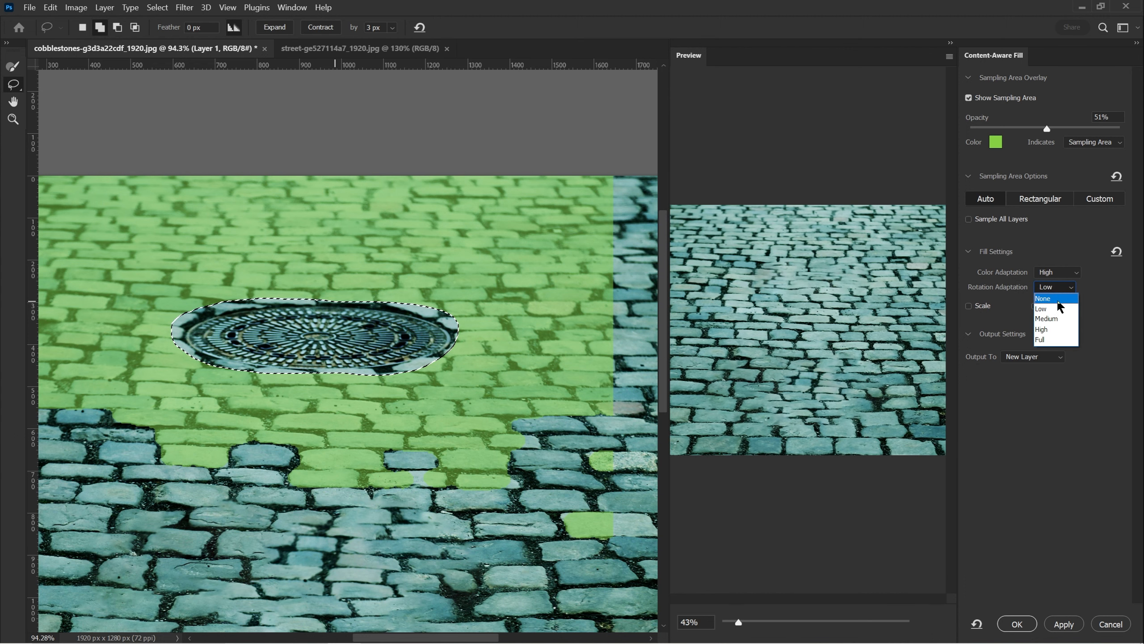
pyautogui.click(1056, 300)
# Step: Try a Custom sampling area by painting a wide band of cobblestones around the cover with the Sampling Brush at size 134
pyautogui.click(1051, 199)
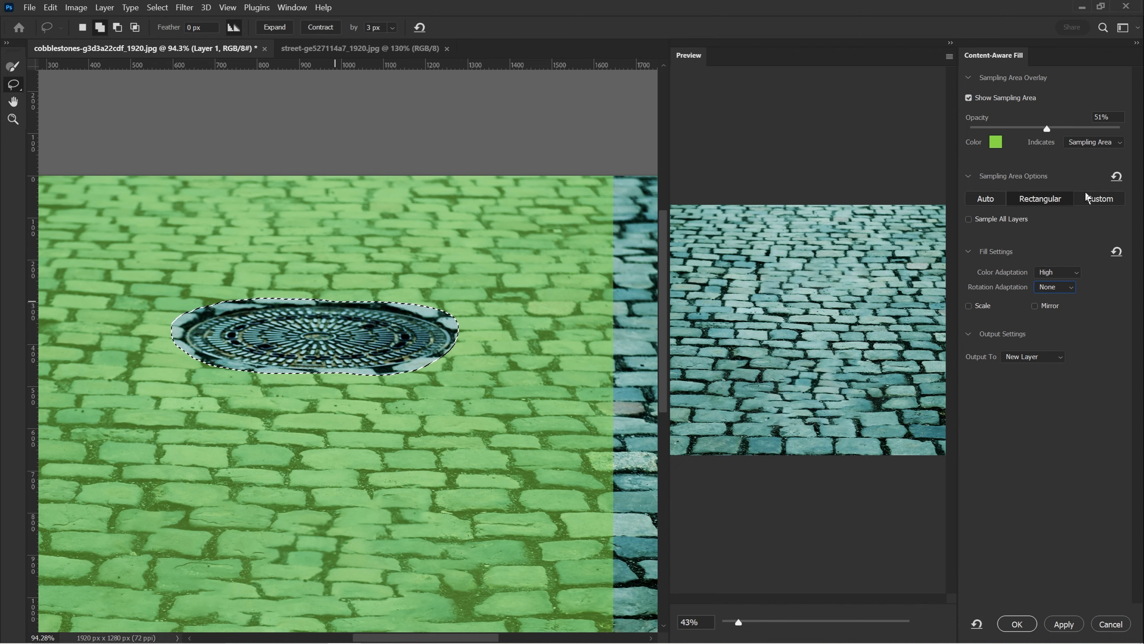
pyautogui.click(1097, 198)
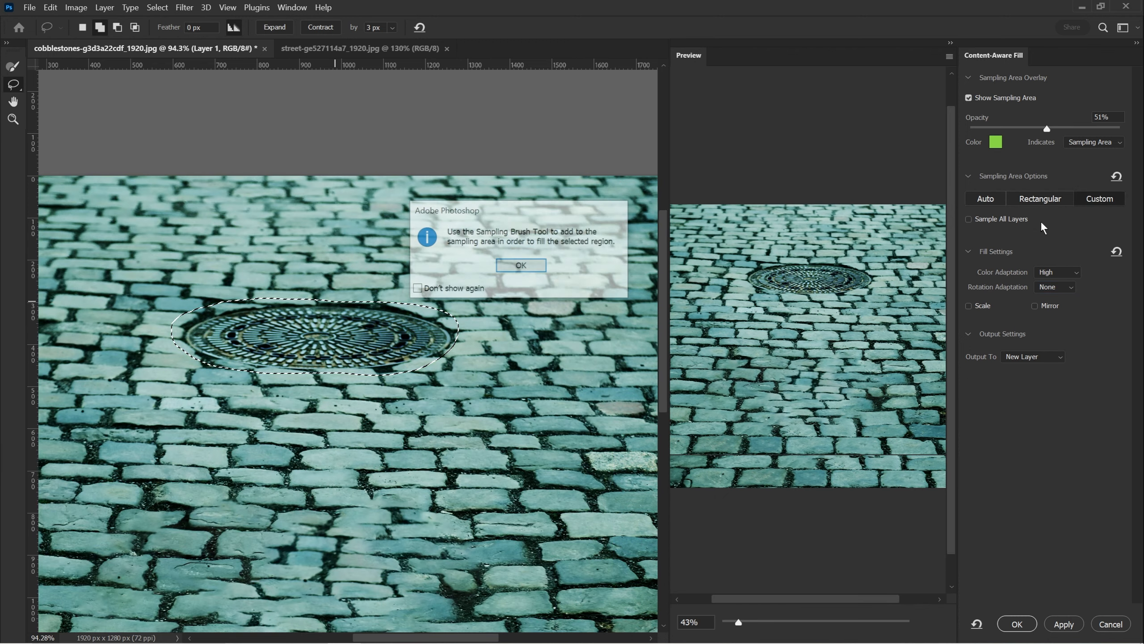
pyautogui.click(515, 270)
pyautogui.press('z')
pyautogui.moveTo(432, 292); pyautogui.dragTo(423, 285)
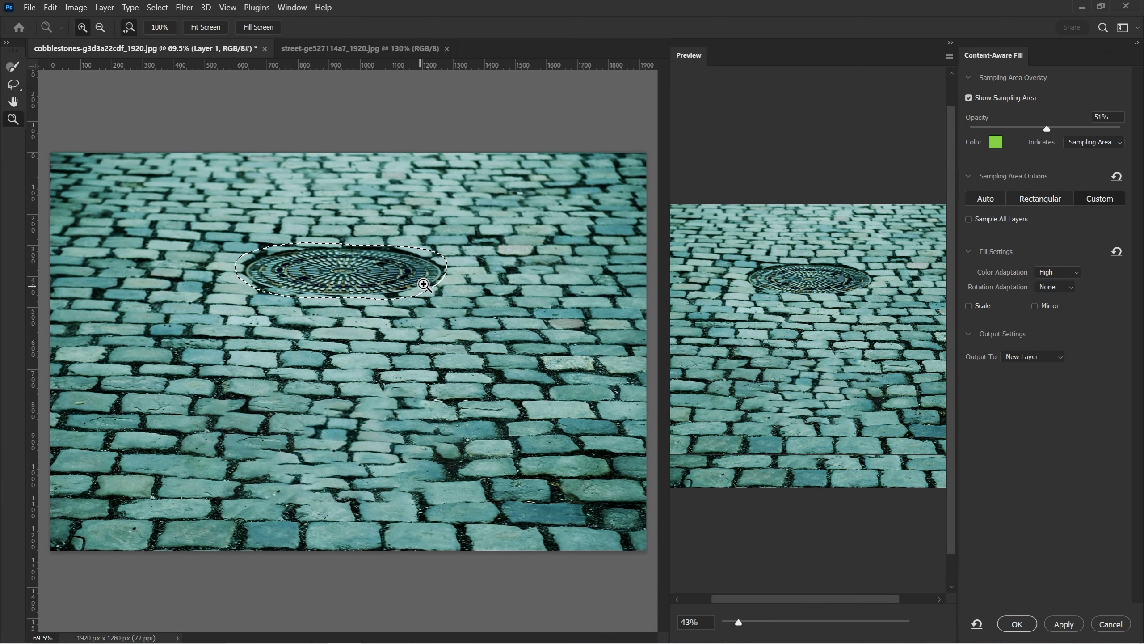
pyautogui.press('b')
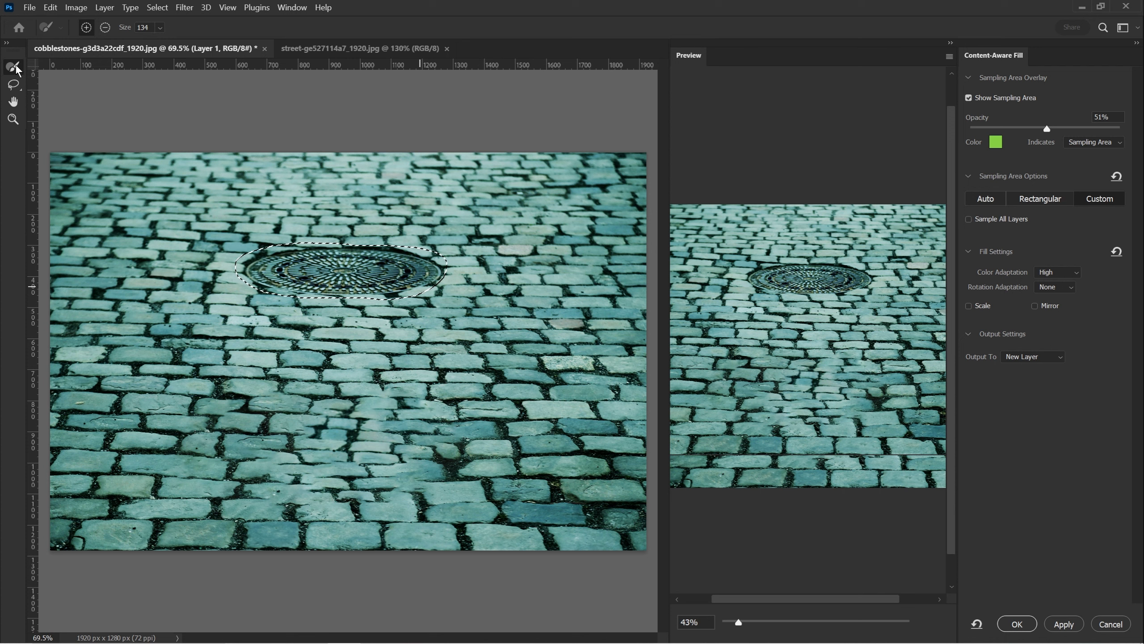
pyautogui.moveTo(270, 223)
pyautogui.mouseDown()
pyautogui.moveTo(245, 299)
pyautogui.moveTo(371, 310)
pyautogui.moveTo(444, 278)
pyautogui.moveTo(363, 224)
pyautogui.moveTo(256, 240)
pyautogui.moveTo(215, 269)
pyautogui.moveTo(244, 324)
pyautogui.moveTo(412, 314)
pyautogui.moveTo(475, 255)
pyautogui.moveTo(281, 195)
pyautogui.moveTo(196, 232)
pyautogui.moveTo(195, 297)
pyautogui.moveTo(295, 330)
pyautogui.moveTo(447, 328)
pyautogui.moveTo(449, 227)
pyautogui.moveTo(311, 190)
pyautogui.mouseUp()
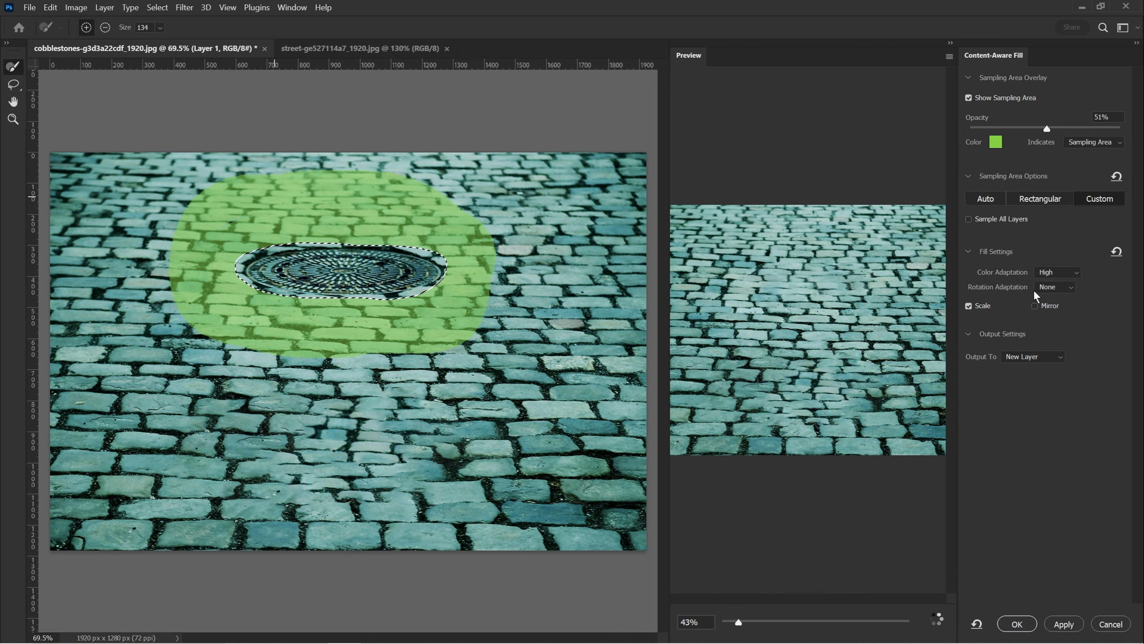
# Step: Try the Rectangular sampling area with Rotation Adaptation at Medium, and set the rotation back to None
pyautogui.click(1035, 198)
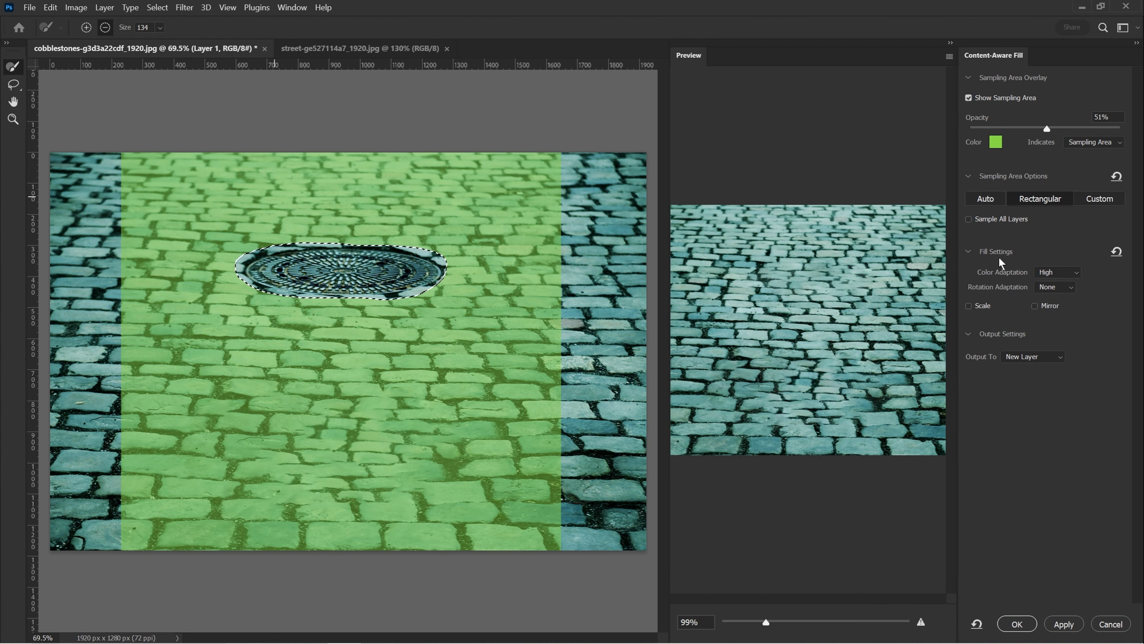
pyautogui.click(1046, 287)
pyautogui.click(1044, 319)
pyautogui.click(1044, 288)
pyautogui.click(1049, 298)
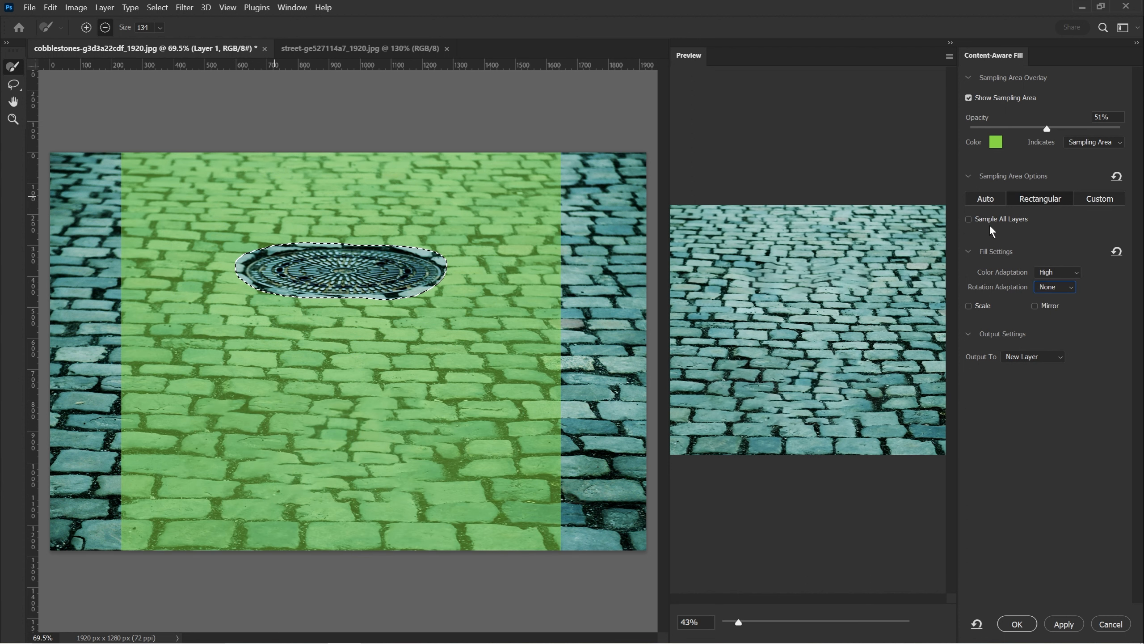
# Step: Return the sampling area to Auto, brush a strip over the stray patches at its lower right, and subtract the strip and patches
pyautogui.click(978, 204)
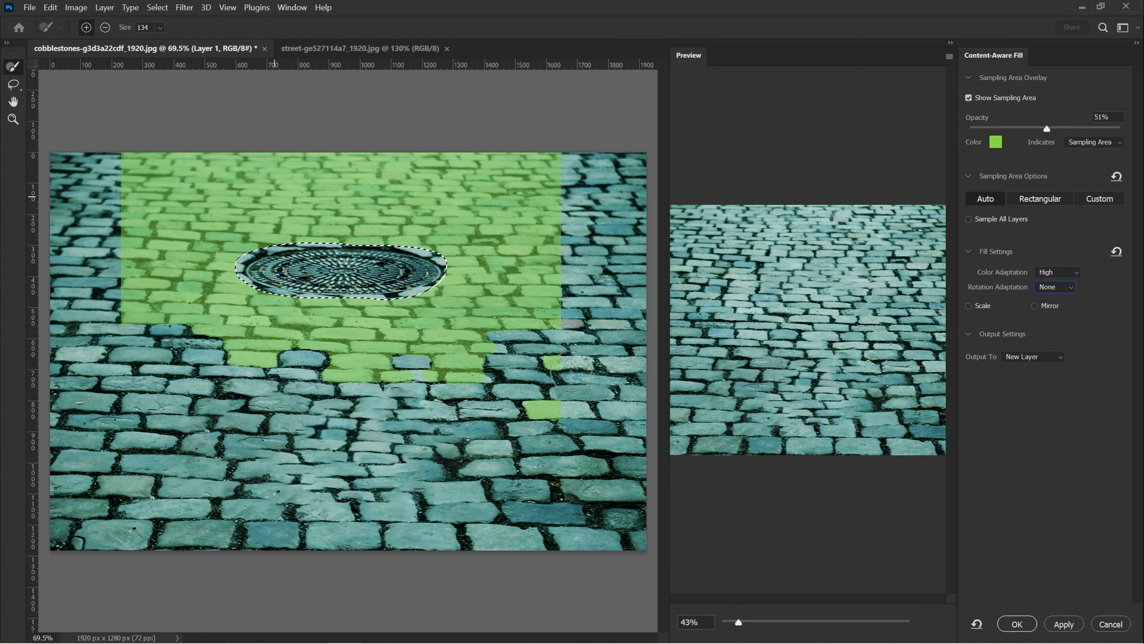
pyautogui.moveTo(554, 365); pyautogui.dragTo(536, 436)
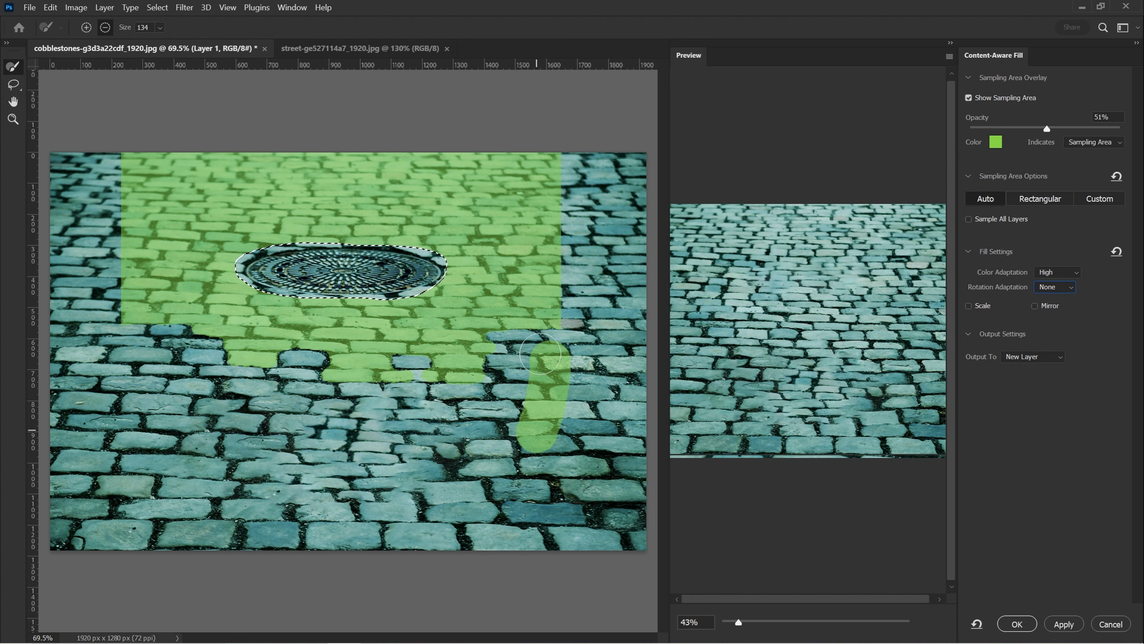
pyautogui.moveTo(540, 354)
pyautogui.mouseDown()
pyautogui.moveTo(522, 458)
pyautogui.moveTo(496, 388)
pyautogui.mouseUp()
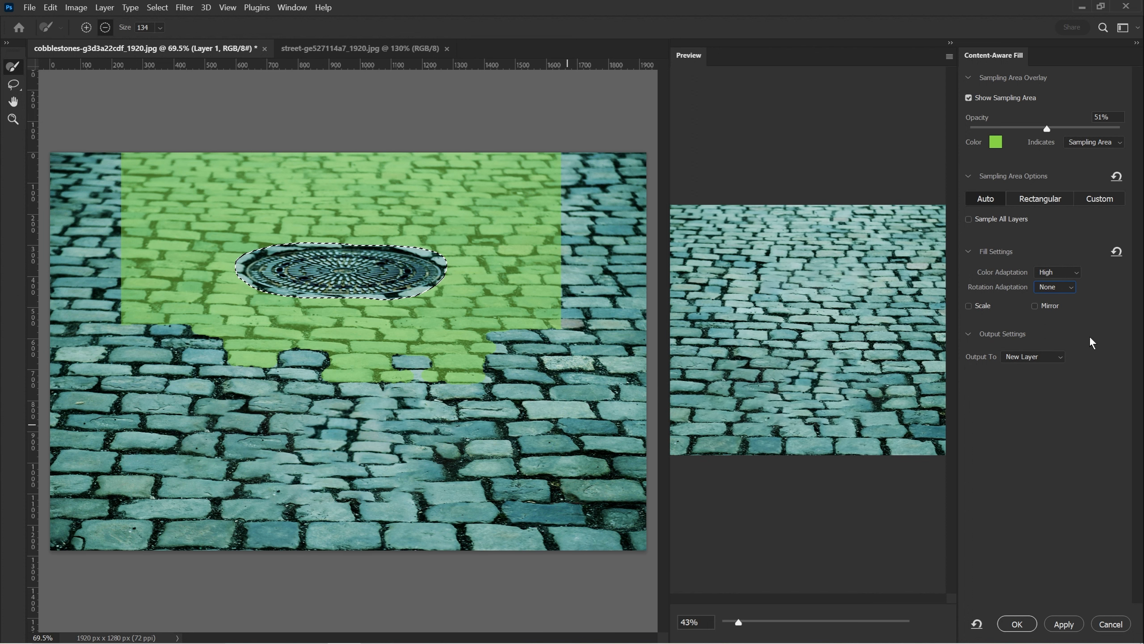
# Step: Read the descriptions of the Scale and Mirror fill settings
pyautogui.moveTo(980, 304)
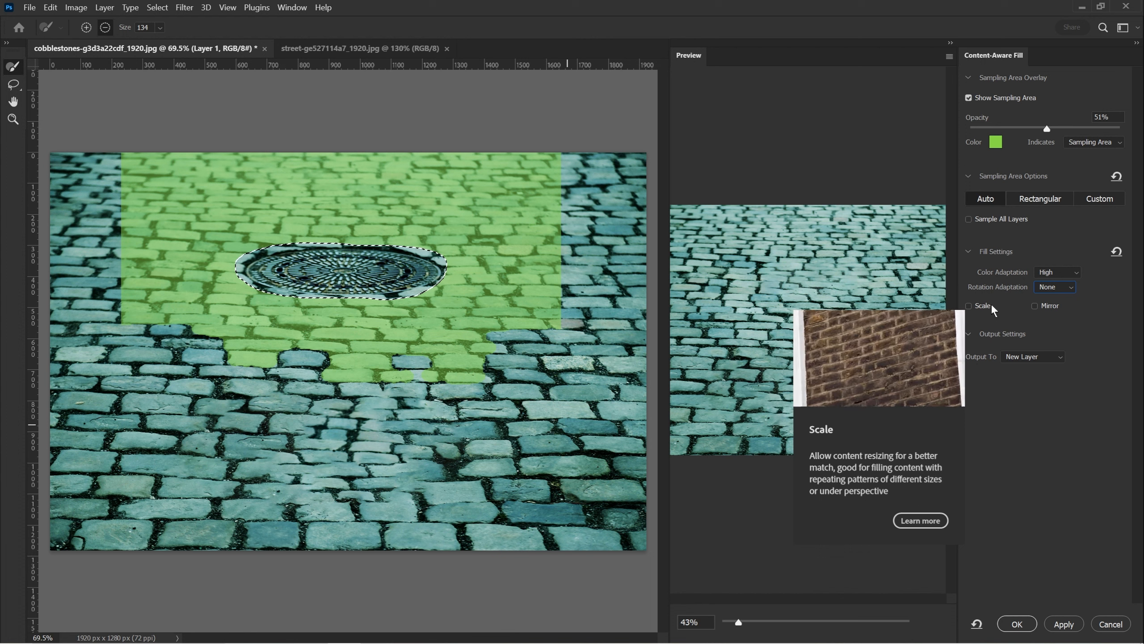
pyautogui.moveTo(1056, 310)
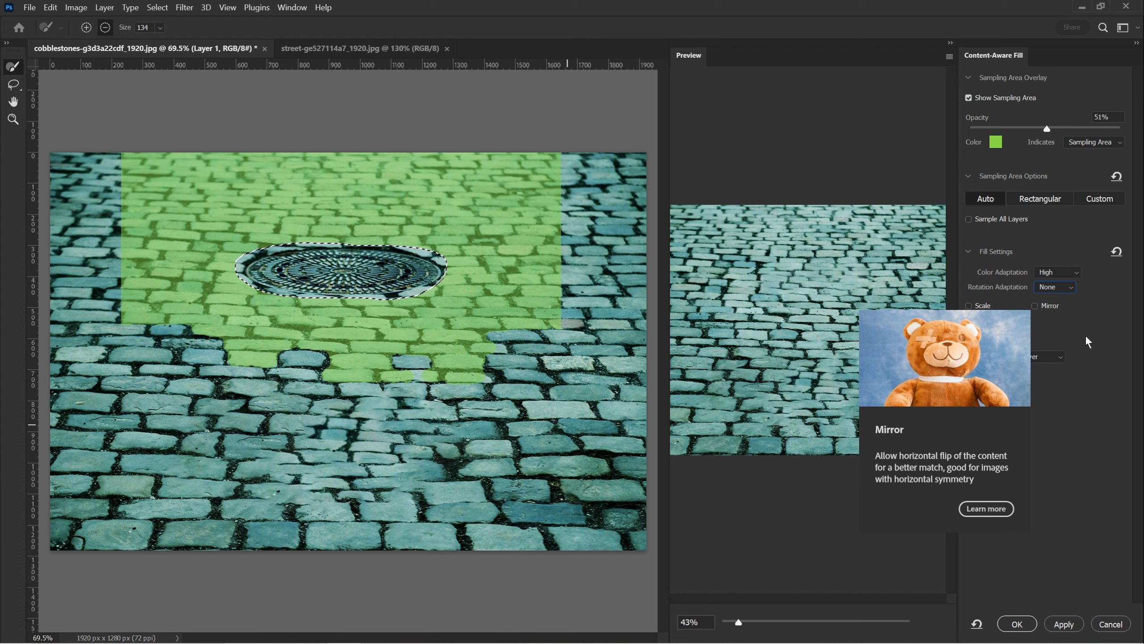
# Step: Review the output options, keep New Layer, and apply and commit the content-aware fill over the upper manhole cover
pyautogui.click(1016, 357)
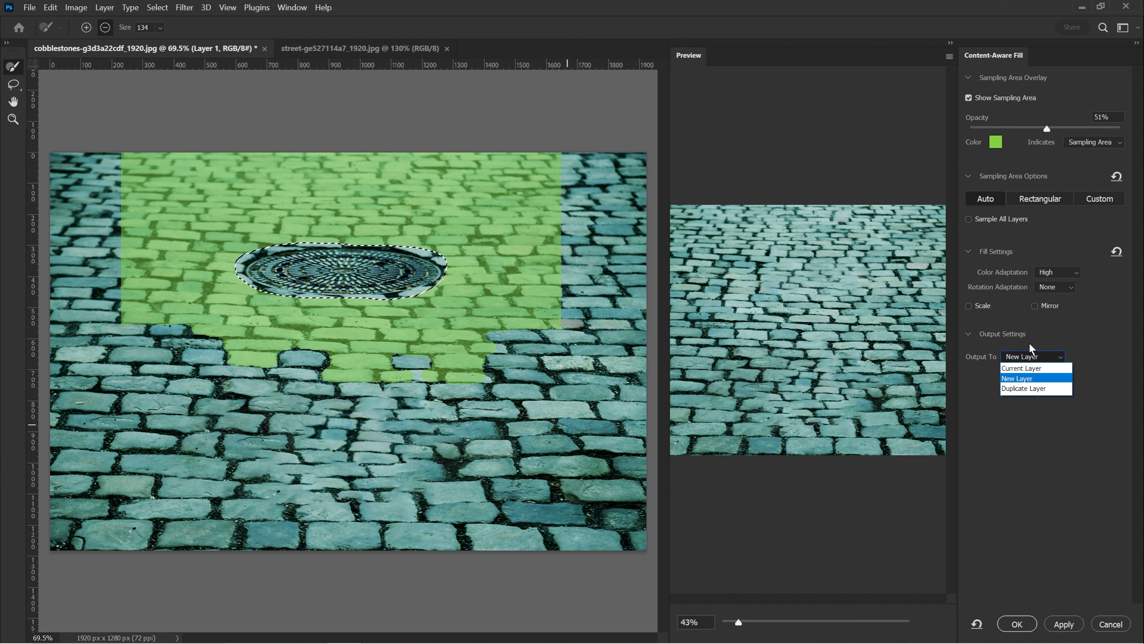
pyautogui.click(1026, 378)
pyautogui.click(1025, 356)
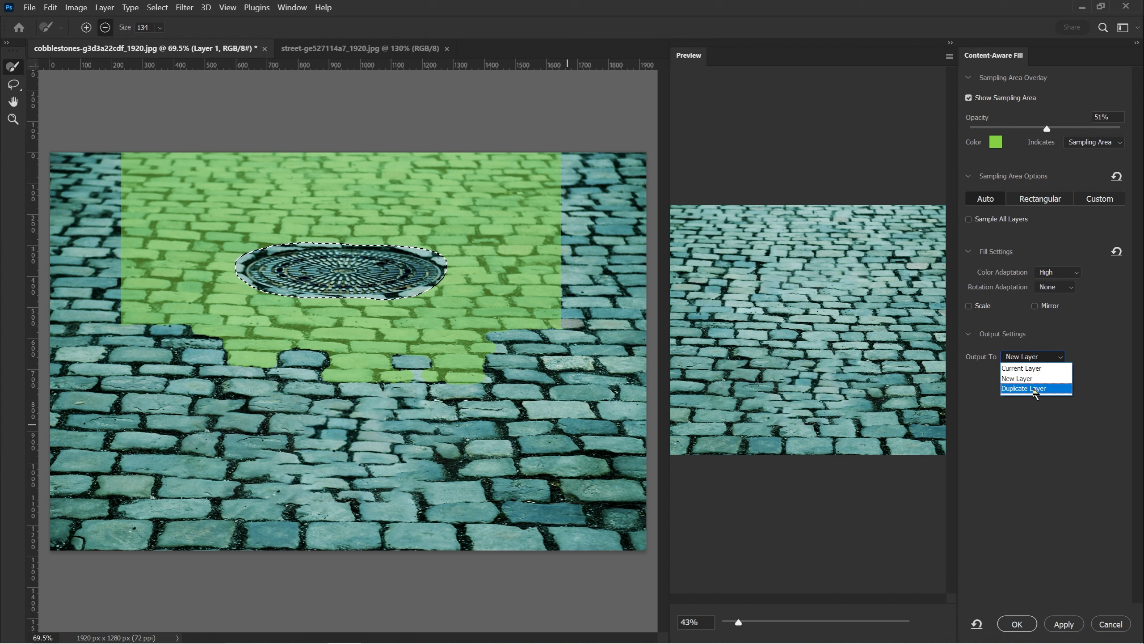
pyautogui.click(1056, 381)
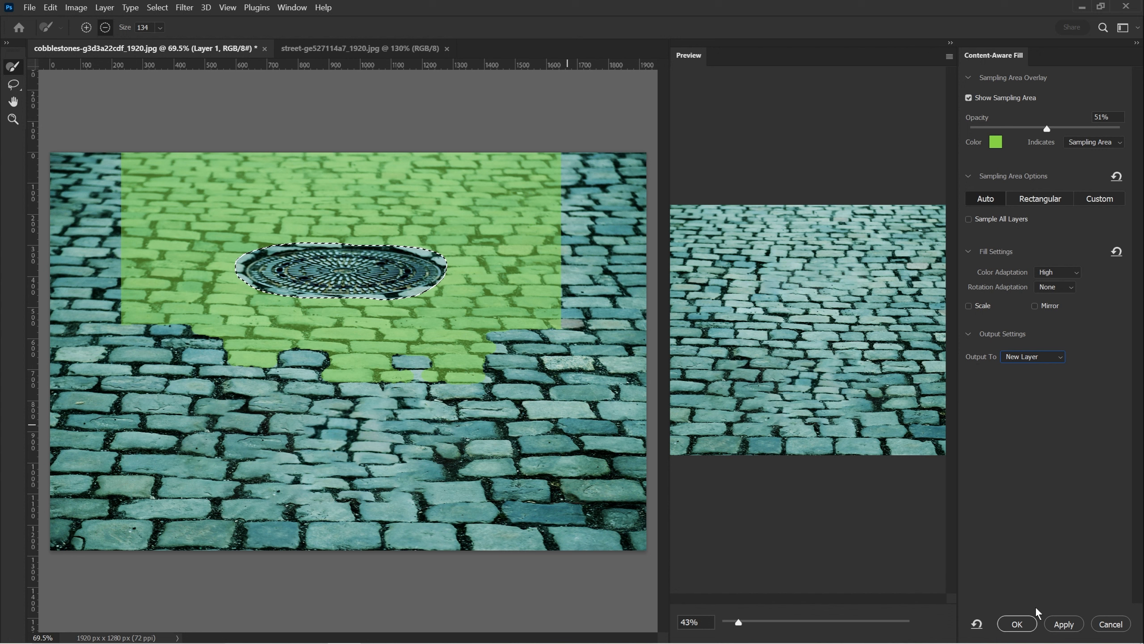
pyautogui.click(1063, 624)
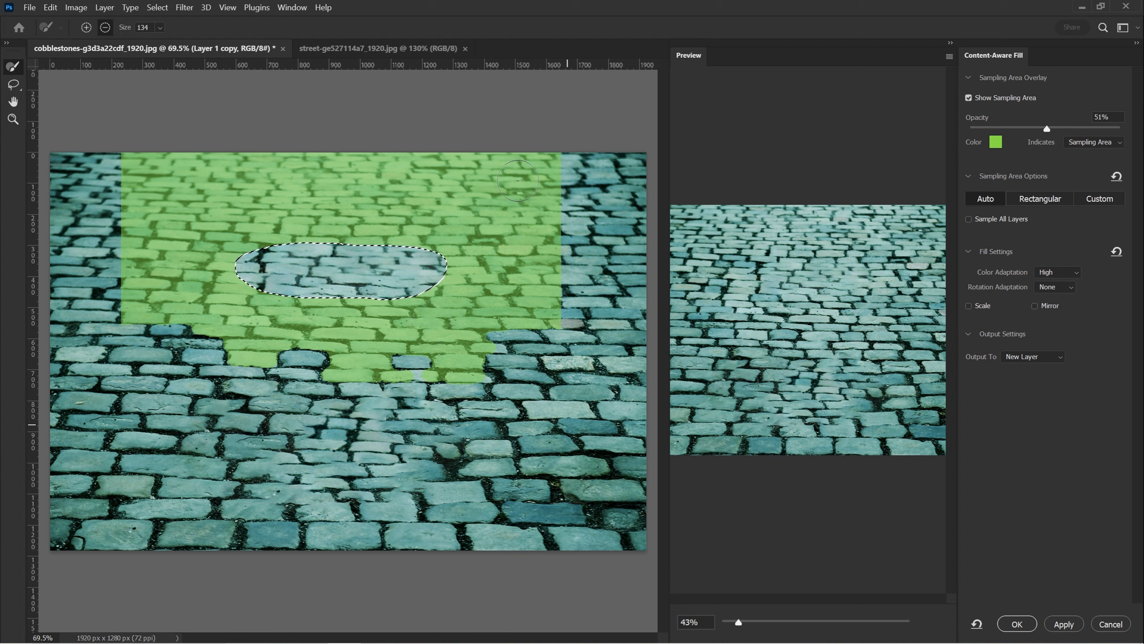
pyautogui.click(1017, 623)
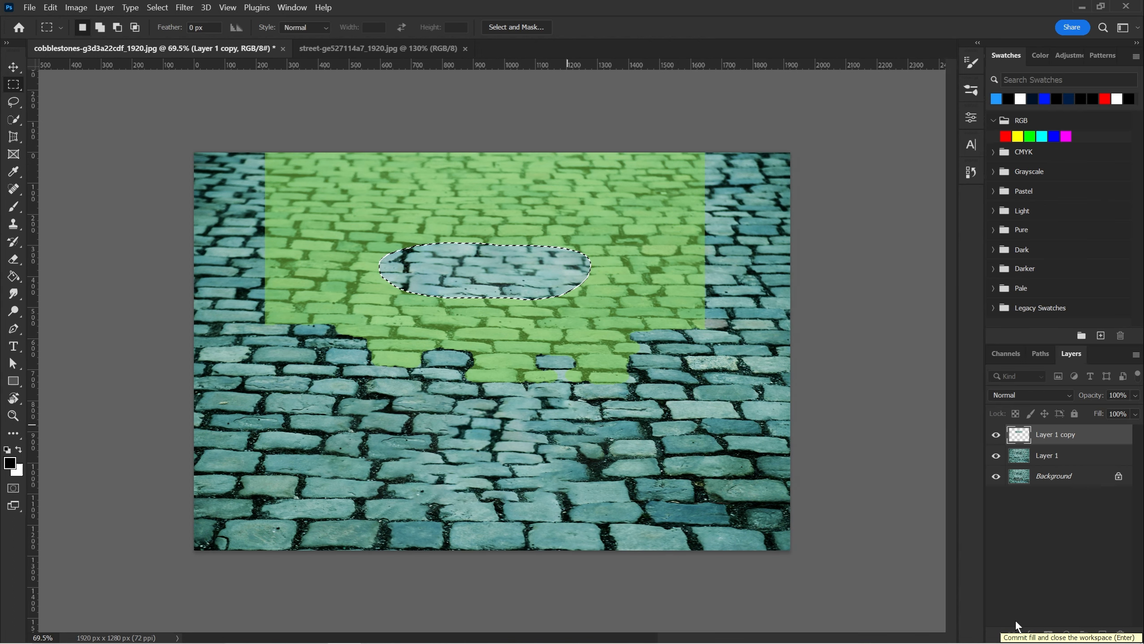
# Step: Deselect the filled area where the upper manhole cover was
pyautogui.press('l')
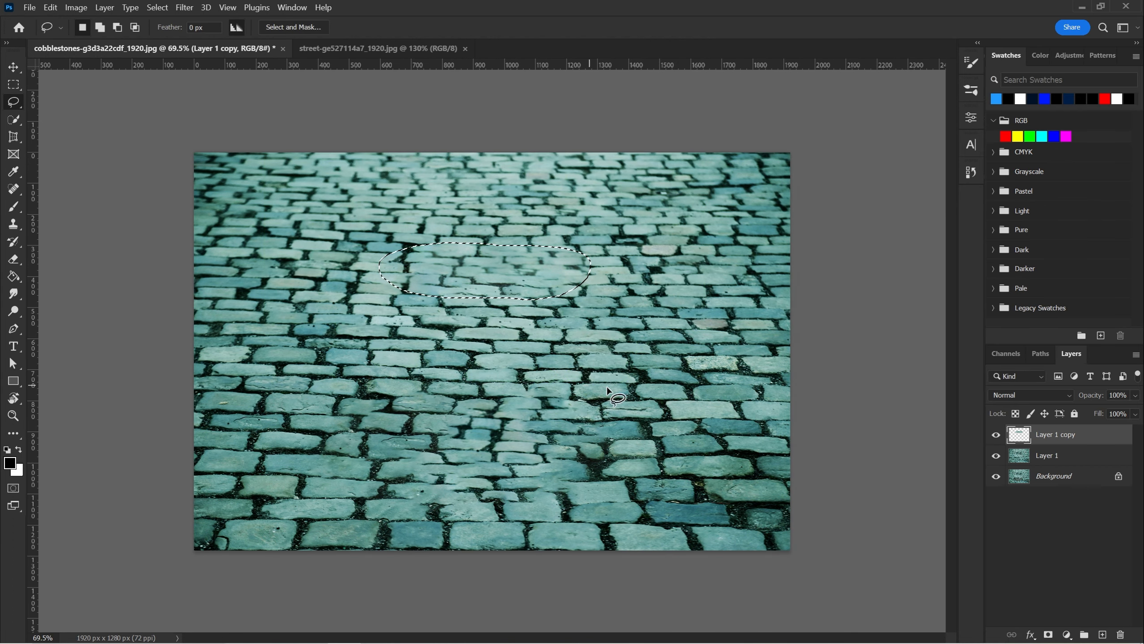
pyautogui.click(480, 303)
pyautogui.press('z')
pyautogui.moveTo(467, 256)
pyautogui.mouseDown()
pyautogui.moveTo(523, 248)
pyautogui.moveTo(513, 248)
pyautogui.mouseUp()
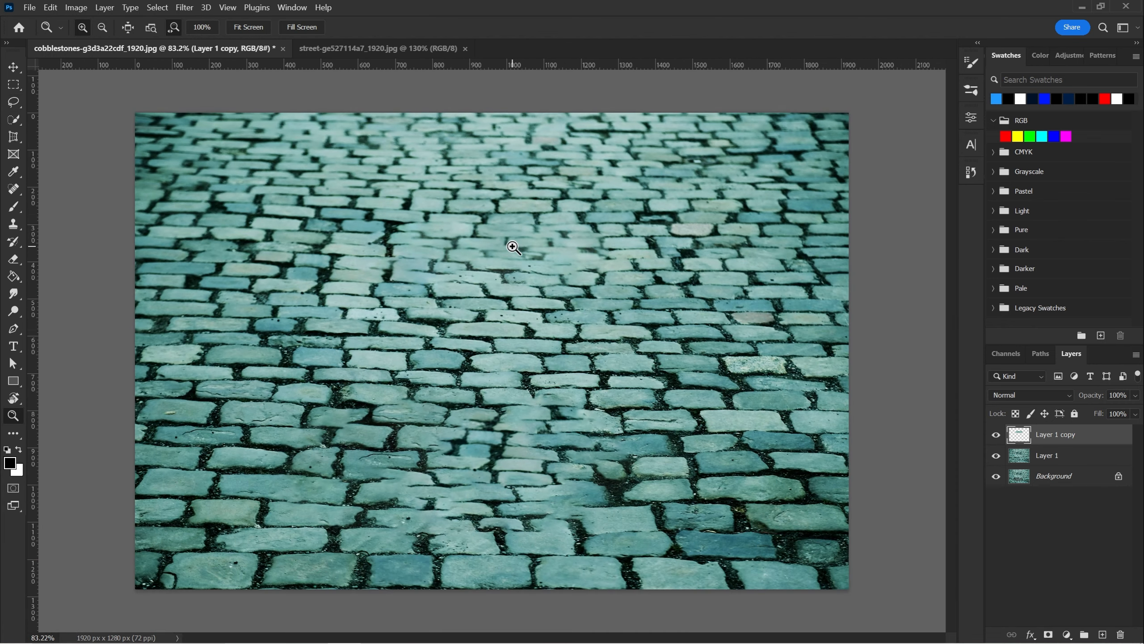
pyautogui.moveTo(493, 202); pyautogui.dragTo(501, 207)
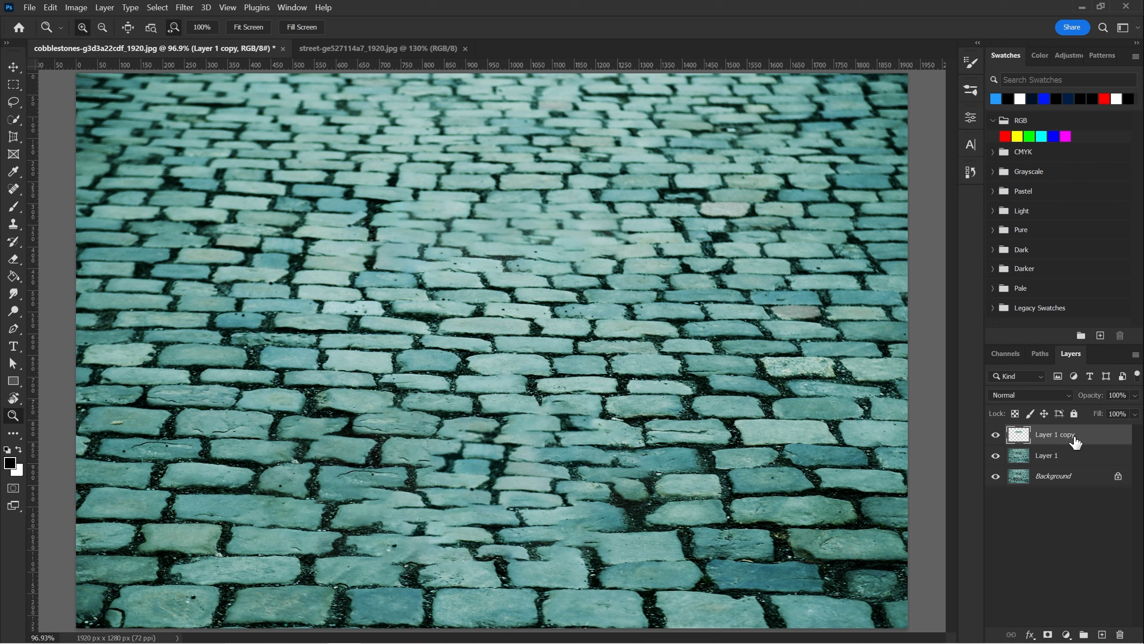
# Step: Compare the cobblestones with and without the fill on Layer 1 copy, and examine both repaired areas up close
pyautogui.click(994, 436)
pyautogui.click(994, 436)
pyautogui.click(994, 436)
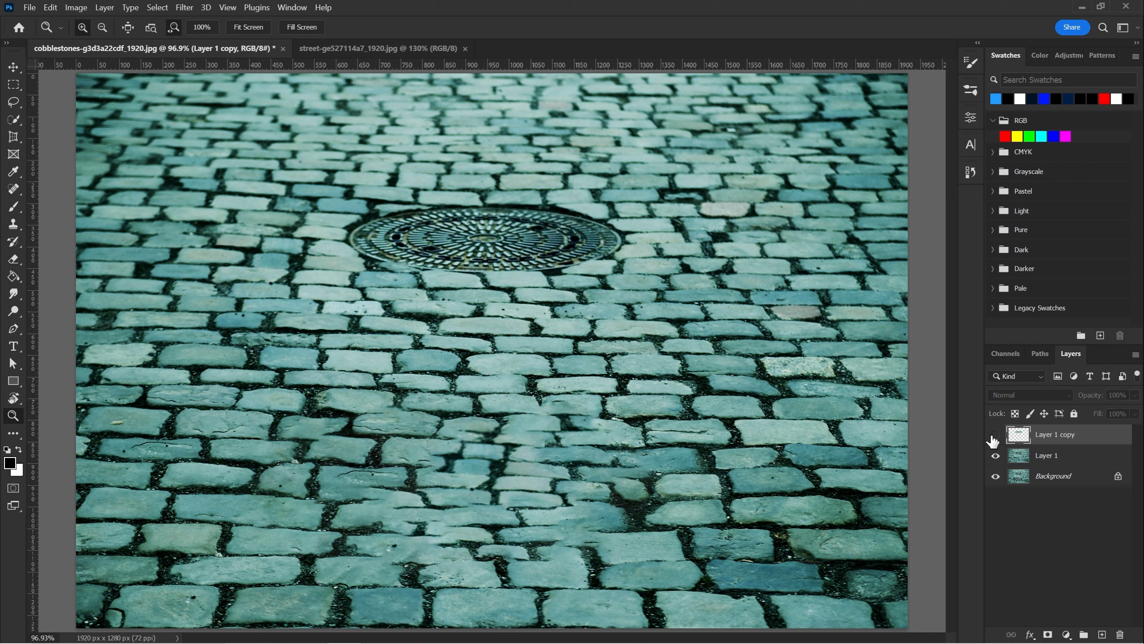
pyautogui.click(994, 436)
pyautogui.click(994, 436)
pyautogui.click(994, 439)
pyautogui.moveTo(609, 315)
pyautogui.mouseDown()
pyautogui.moveTo(563, 315)
pyautogui.moveTo(624, 314)
pyautogui.mouseUp()
pyautogui.moveTo(534, 246); pyautogui.dragTo(589, 334)
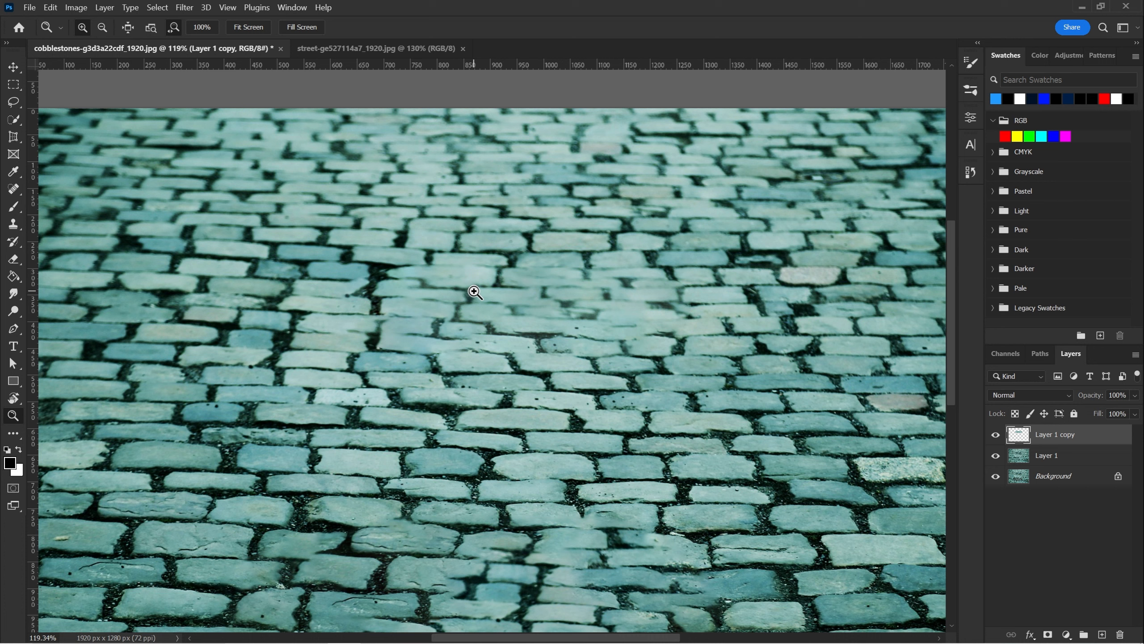
pyautogui.moveTo(474, 292); pyautogui.dragTo(529, 78)
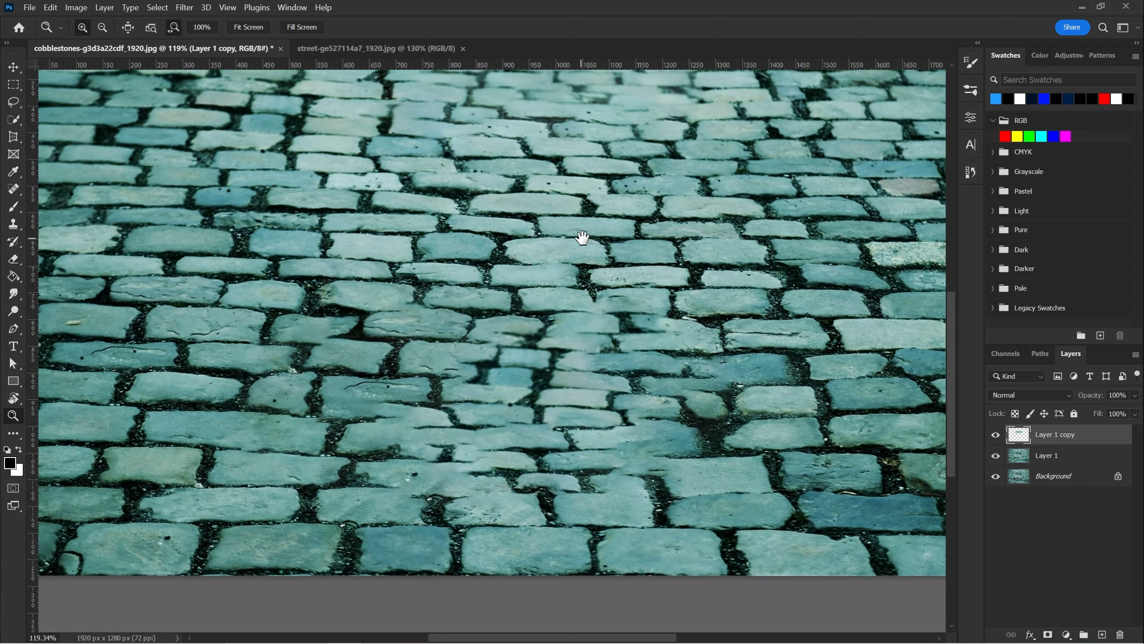
pyautogui.scroll(-4, 626, 236)
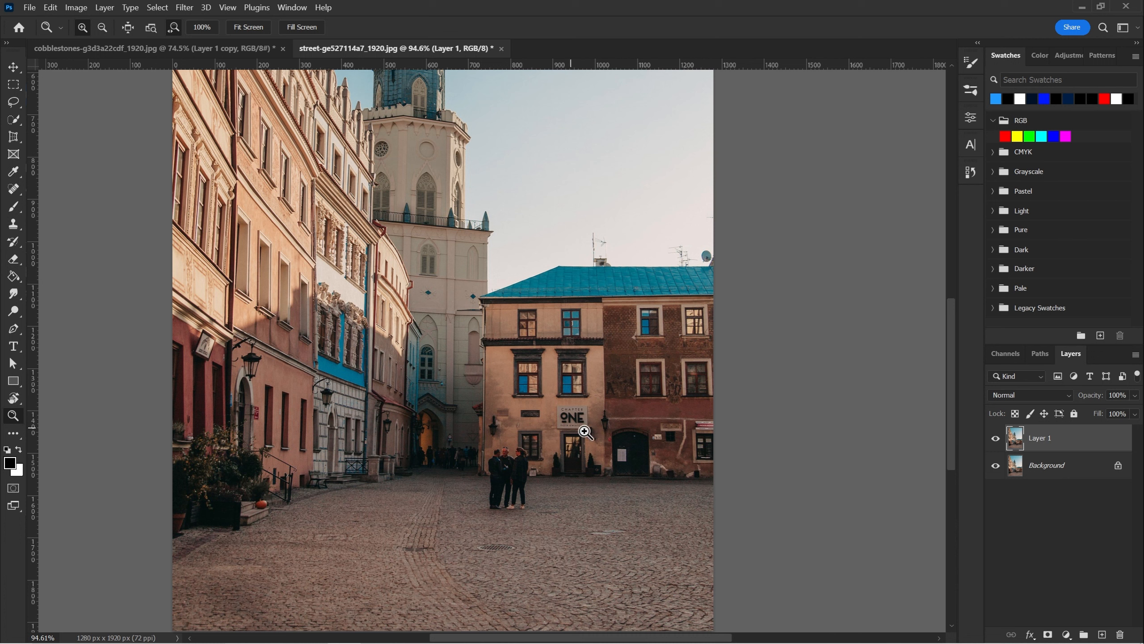
# Step: Add an empty layer above Layer 1 in the street photo, try a Clone Stamp dab over the rooftop antenna, and undo it
pyautogui.press('s')
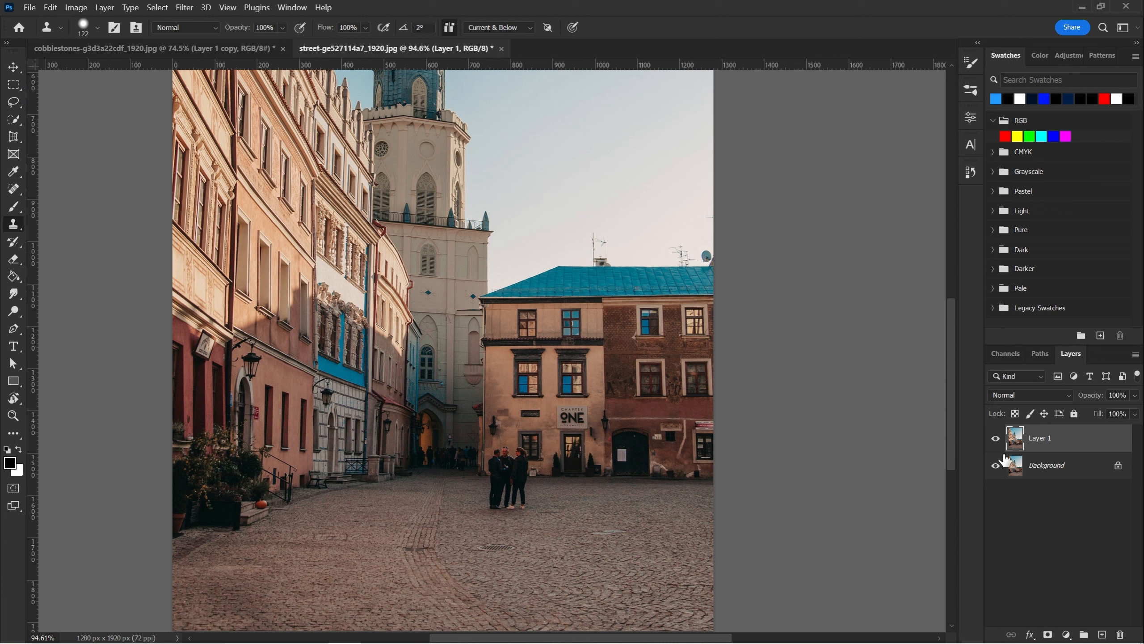
pyautogui.click(1101, 634)
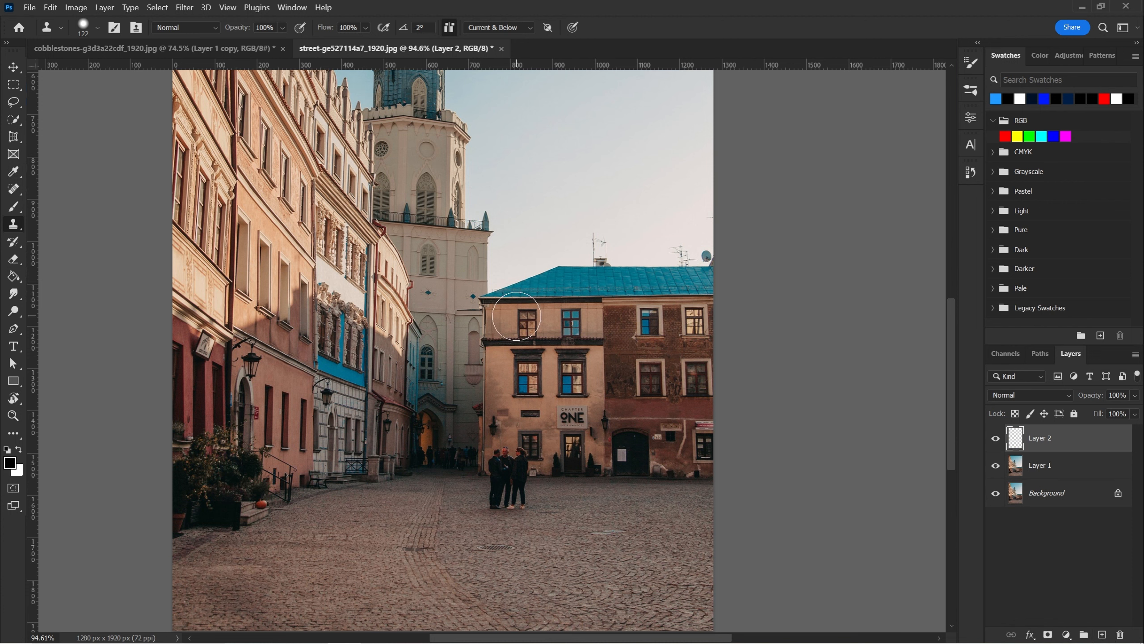
pyautogui.click(598, 266)
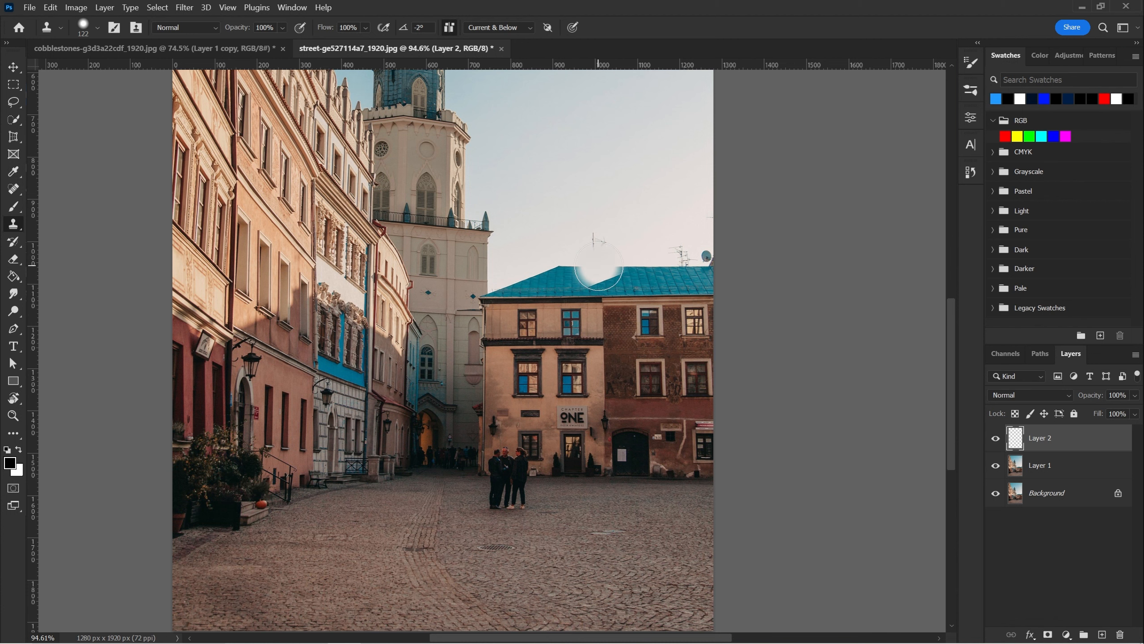
pyautogui.hotkey('ctrl', 'z')
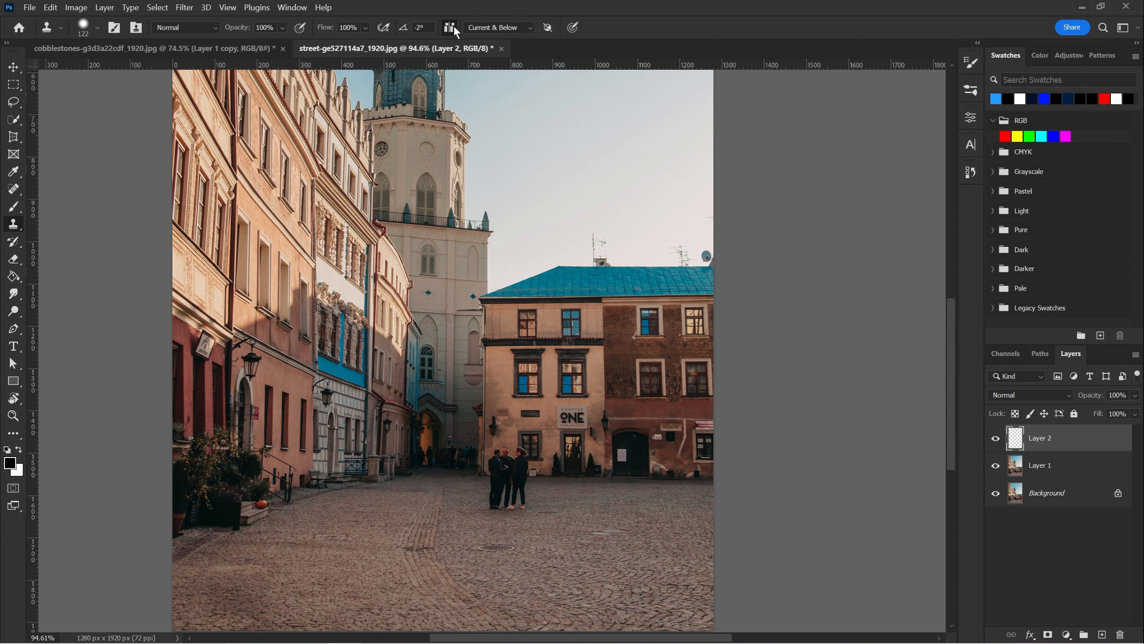
# Step: Review the Clone Stamp's sample options, temporarily hiding Layer 1 and Background, and keep Current & Below
pyautogui.click(508, 30)
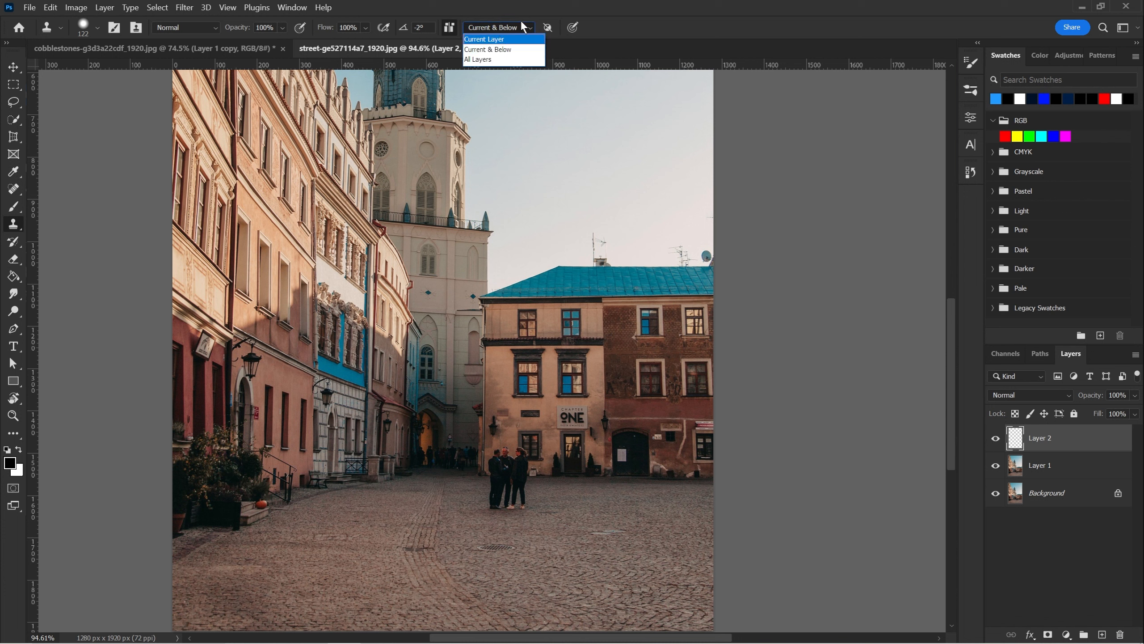
pyautogui.click(612, 10)
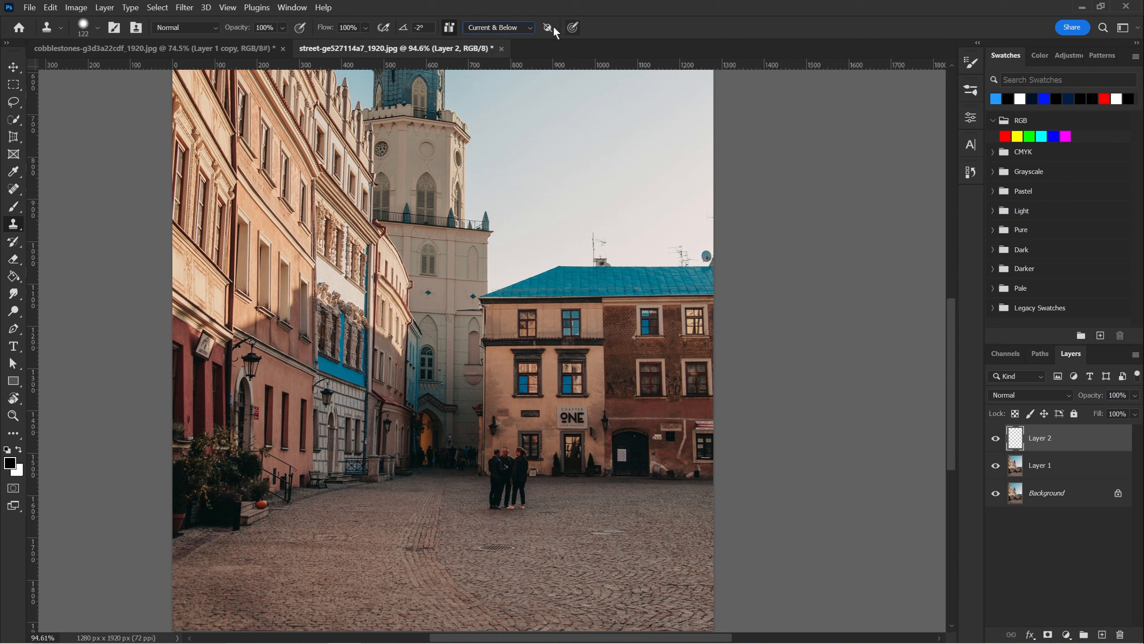
pyautogui.click(516, 29)
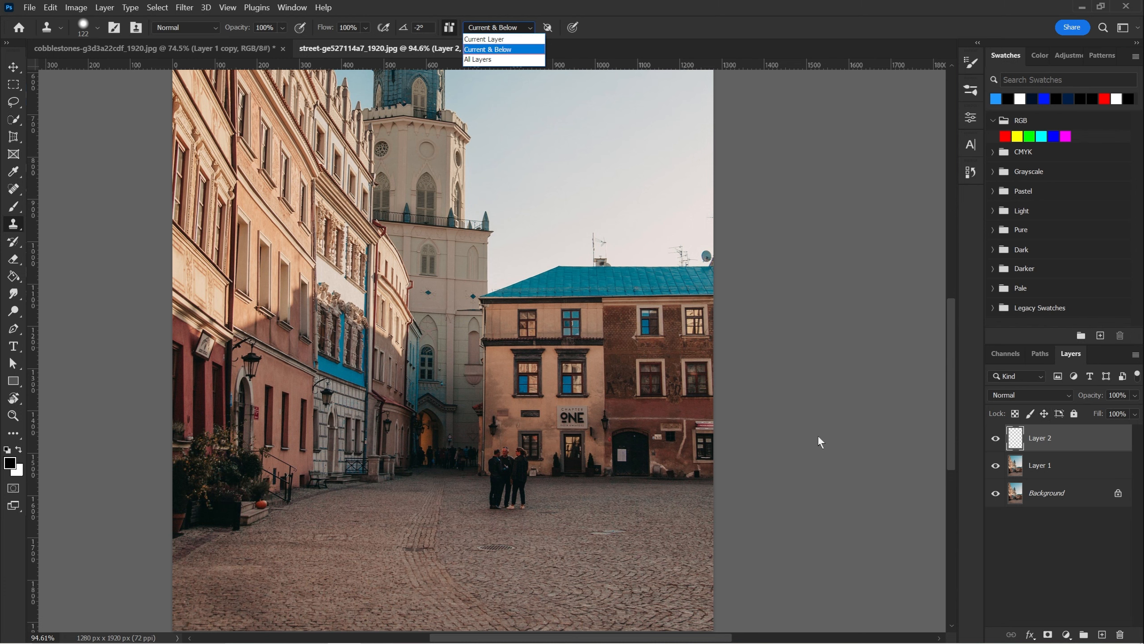
pyautogui.click(999, 464)
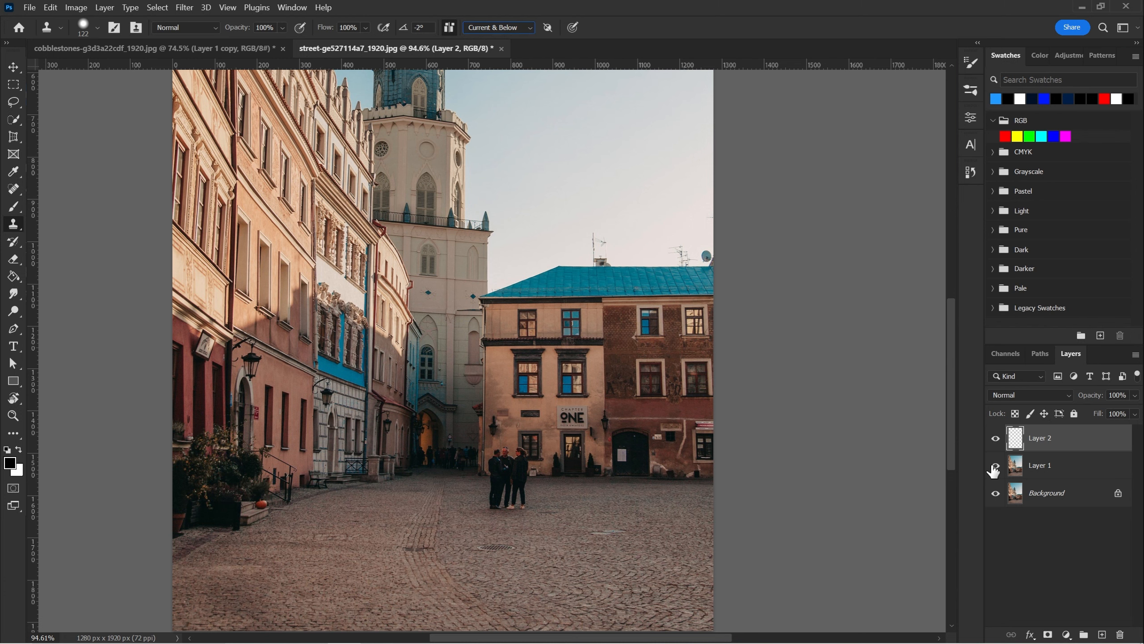
pyautogui.moveTo(995, 465); pyautogui.dragTo(994, 491)
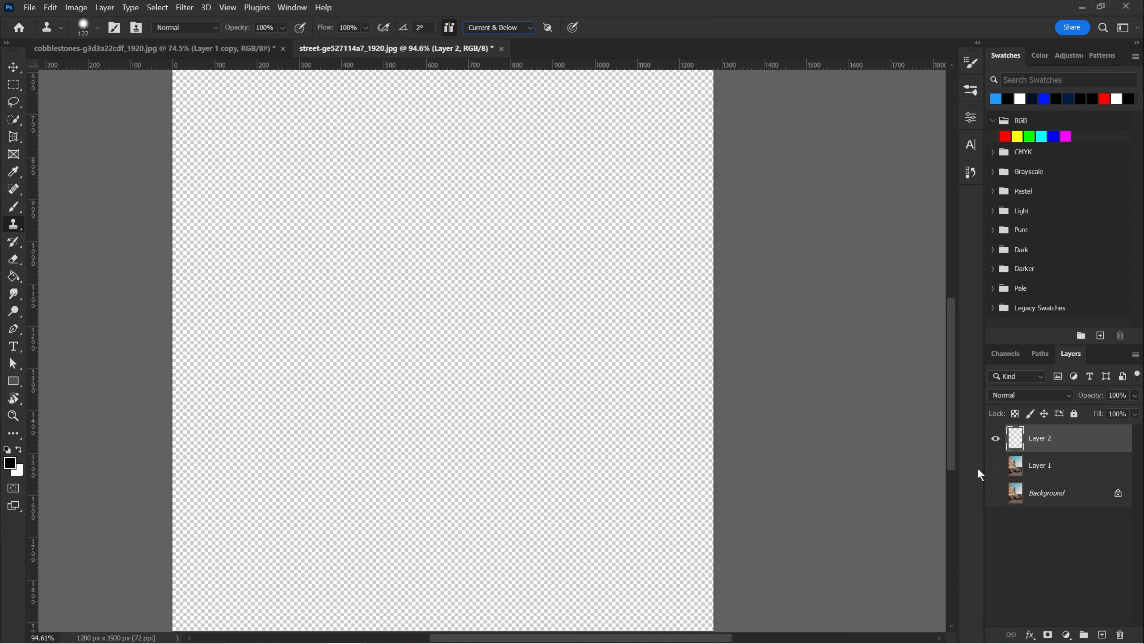
pyautogui.click(996, 465)
pyautogui.click(995, 492)
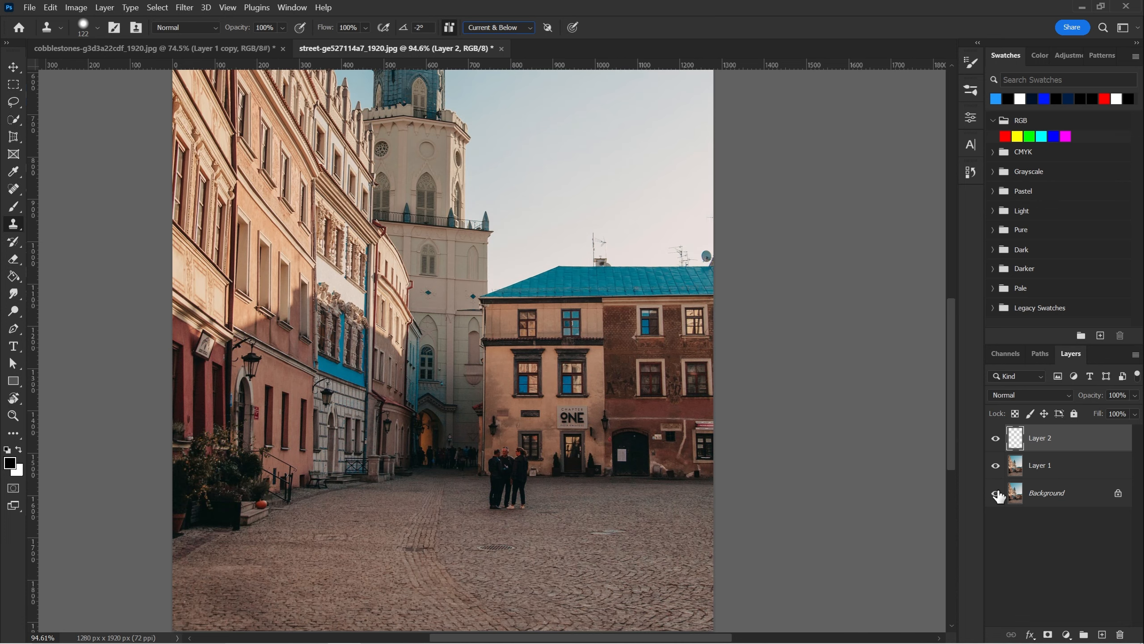
pyautogui.click(521, 28)
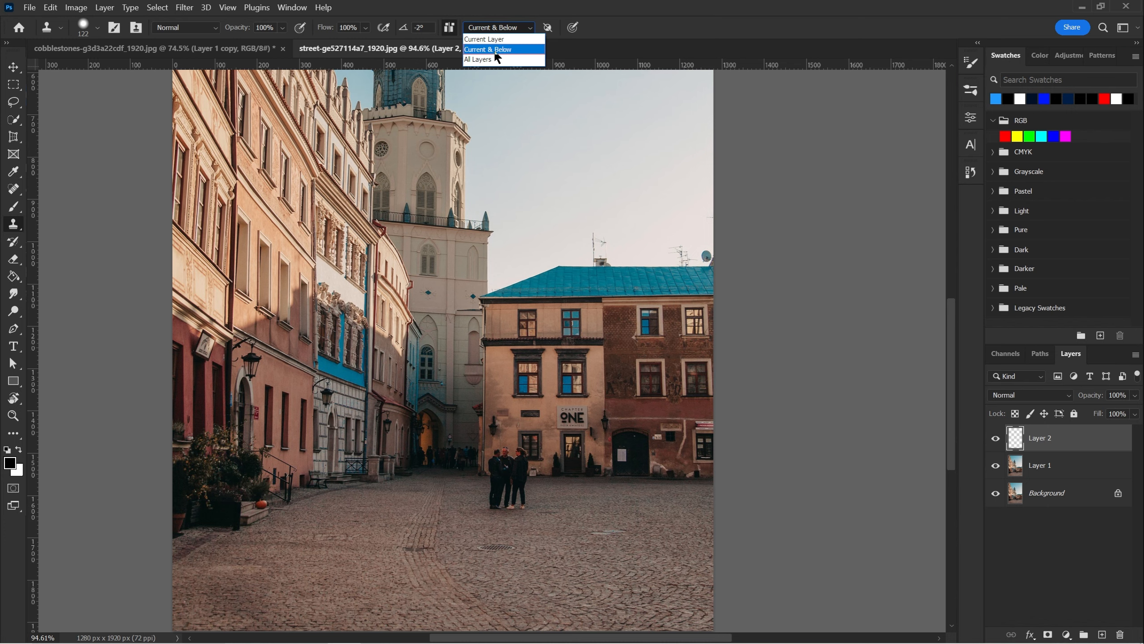
pyautogui.click(487, 51)
# Step: Sample the Chapter One sign with the Clone Stamp at brush size 122 and preview the copy over the window above it
pyautogui.moveTo(593, 465); pyautogui.dragTo(574, 404)
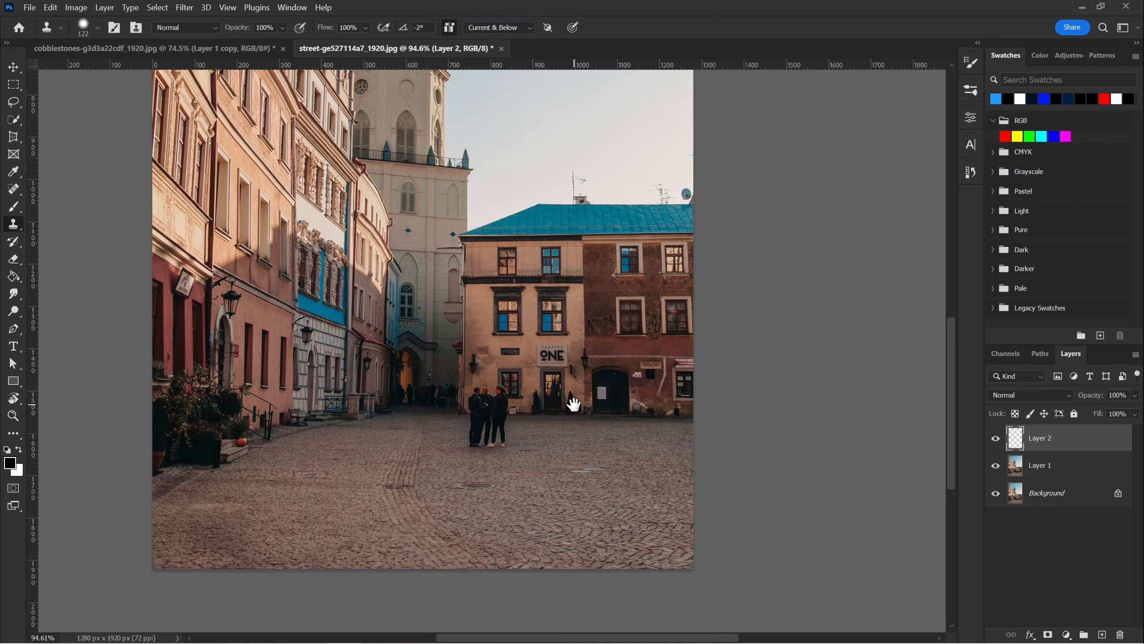
pyautogui.press('z')
pyautogui.moveTo(531, 361); pyautogui.dragTo(555, 338)
pyautogui.press('s')
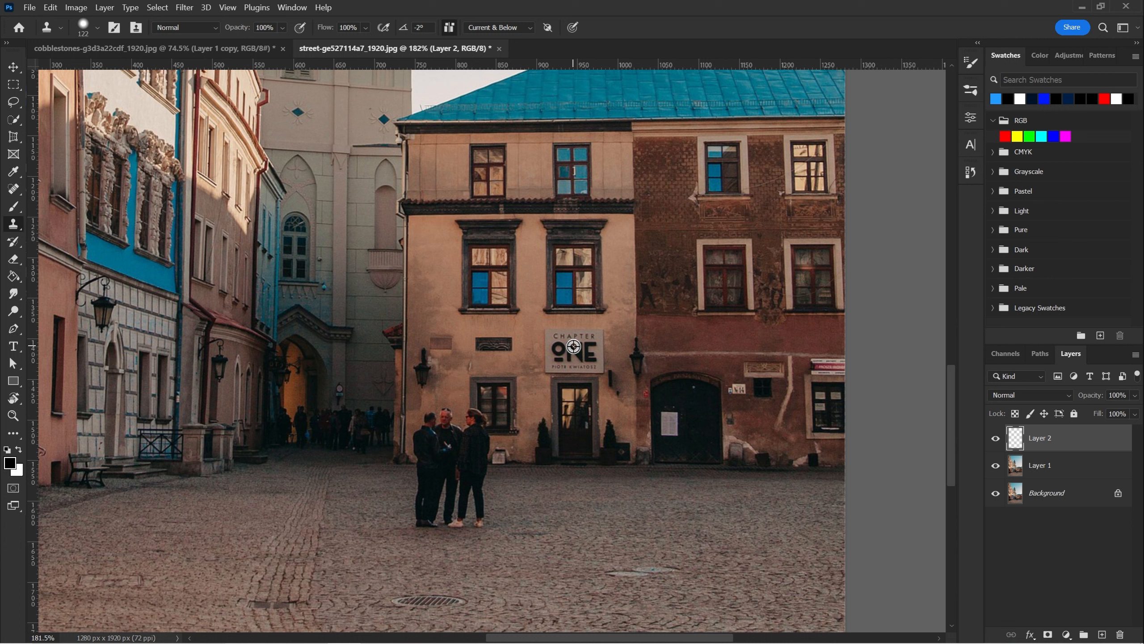
pyautogui.keyDown('alt'); pyautogui.click(573, 346); pyautogui.keyUp('alt')
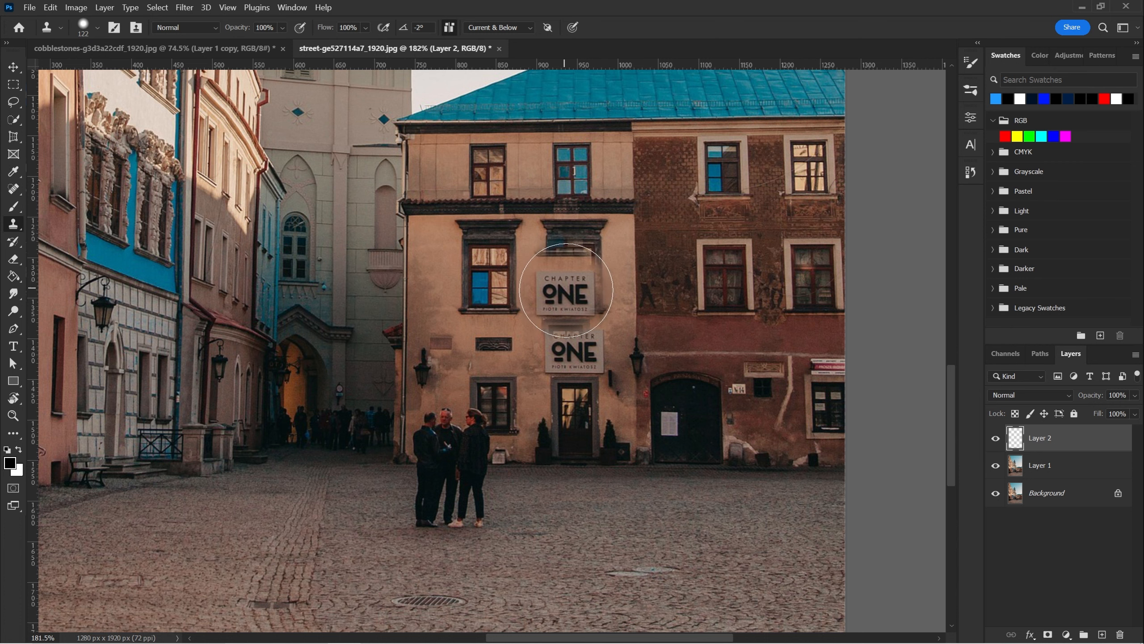
# Step: Try Clone Stamp brush sizes 40 and 198, sampling the Chapter One sign at each size to preview the copied area
pyautogui.moveTo(574, 339)
pyautogui.mouseDown()
pyautogui.moveTo(542, 330)
pyautogui.moveTo(578, 339)
pyautogui.mouseUp()
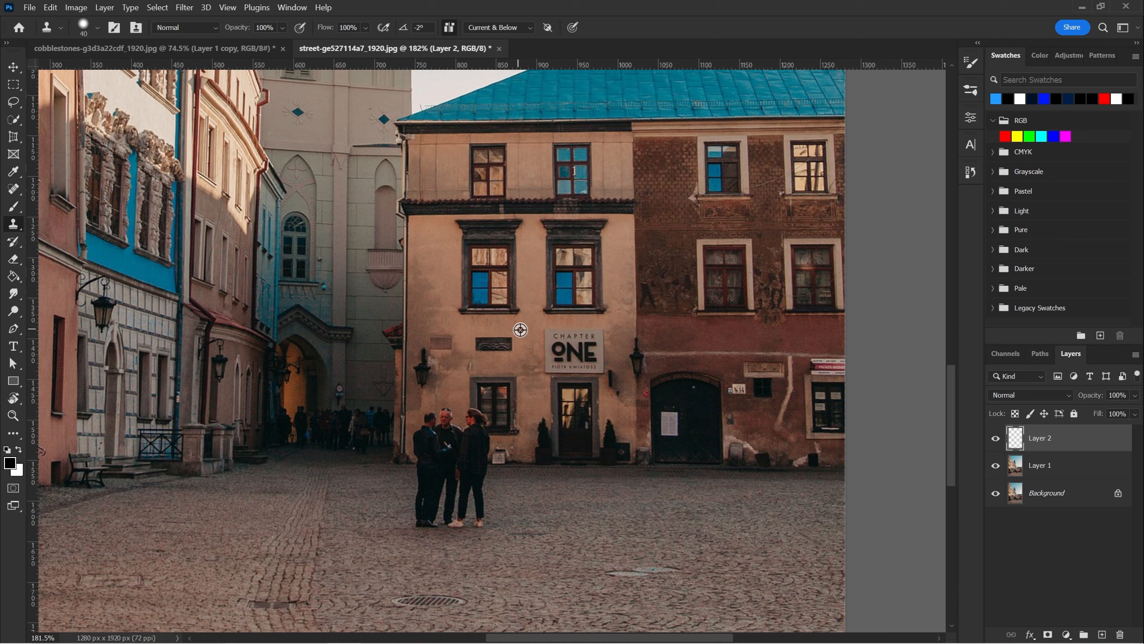
pyautogui.keyDown('alt'); pyautogui.click(574, 351); pyautogui.keyUp('alt')
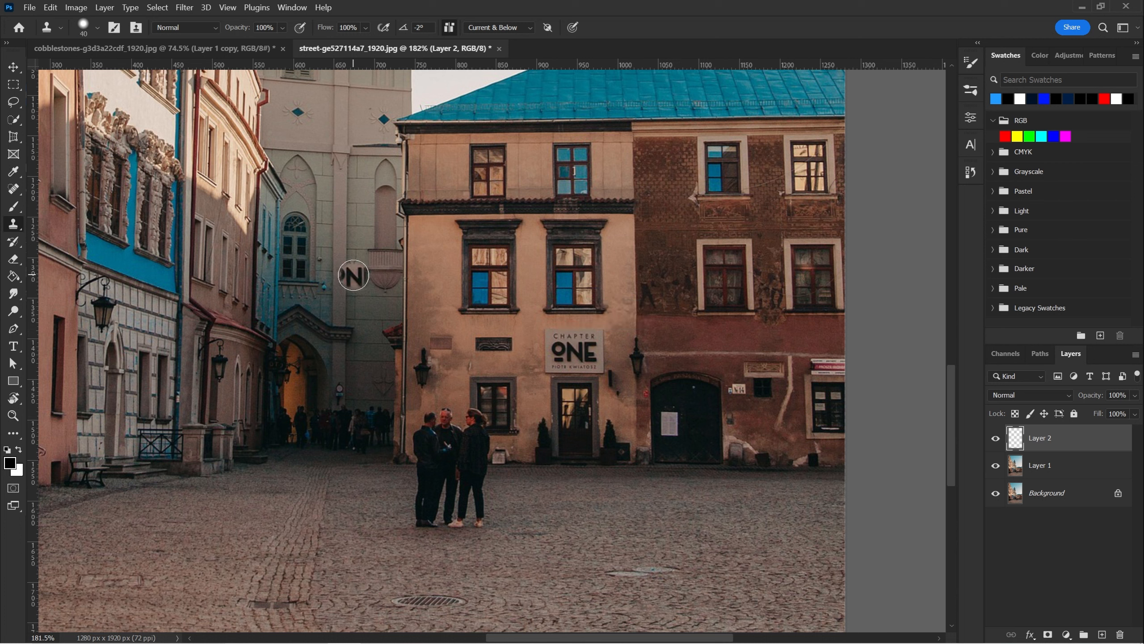
pyautogui.moveTo(558, 343); pyautogui.dragTo(644, 344)
pyautogui.moveTo(657, 350); pyautogui.dragTo(656, 351)
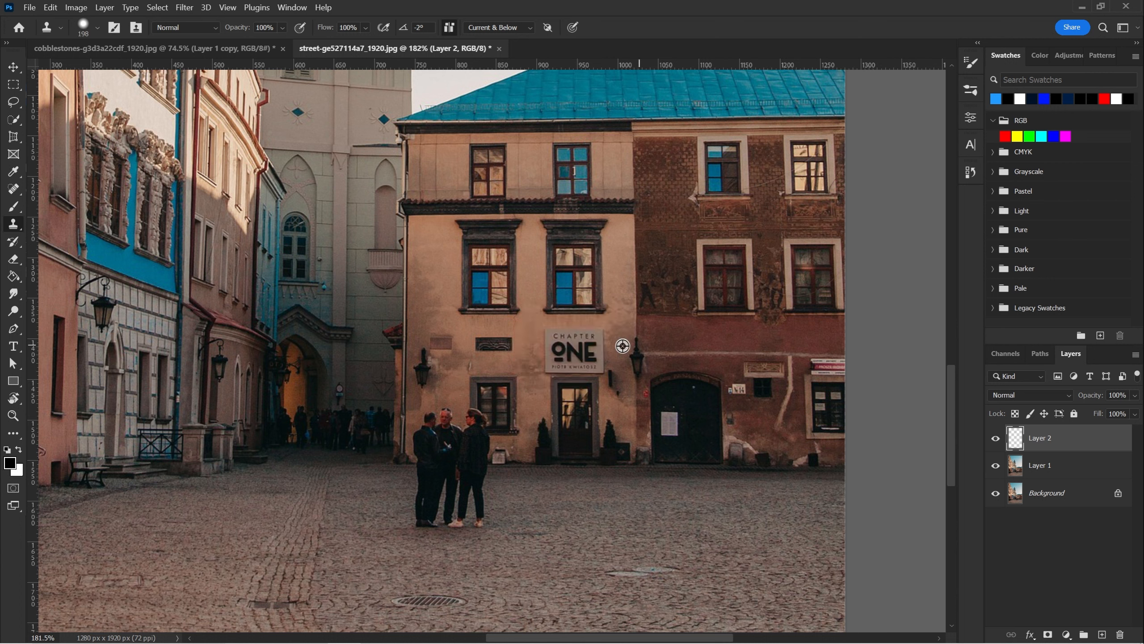
pyautogui.keyDown('alt'); pyautogui.click(570, 346); pyautogui.keyUp('alt')
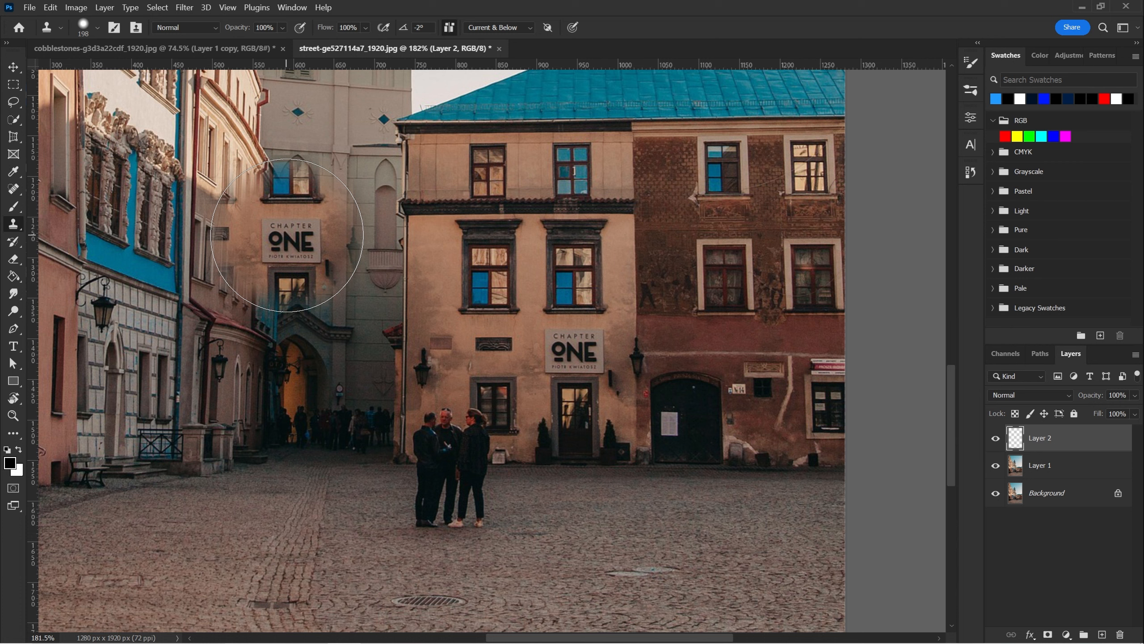
pyautogui.moveTo(590, 327)
pyautogui.mouseDown()
pyautogui.moveTo(508, 333)
pyautogui.moveTo(538, 333)
pyautogui.moveTo(501, 359)
pyautogui.moveTo(355, 288)
pyautogui.mouseUp()
# Step: Try cloning the Chapter One storefront and the paving onto the tower wall at brush size 142, and undo the strokes
pyautogui.press('z')
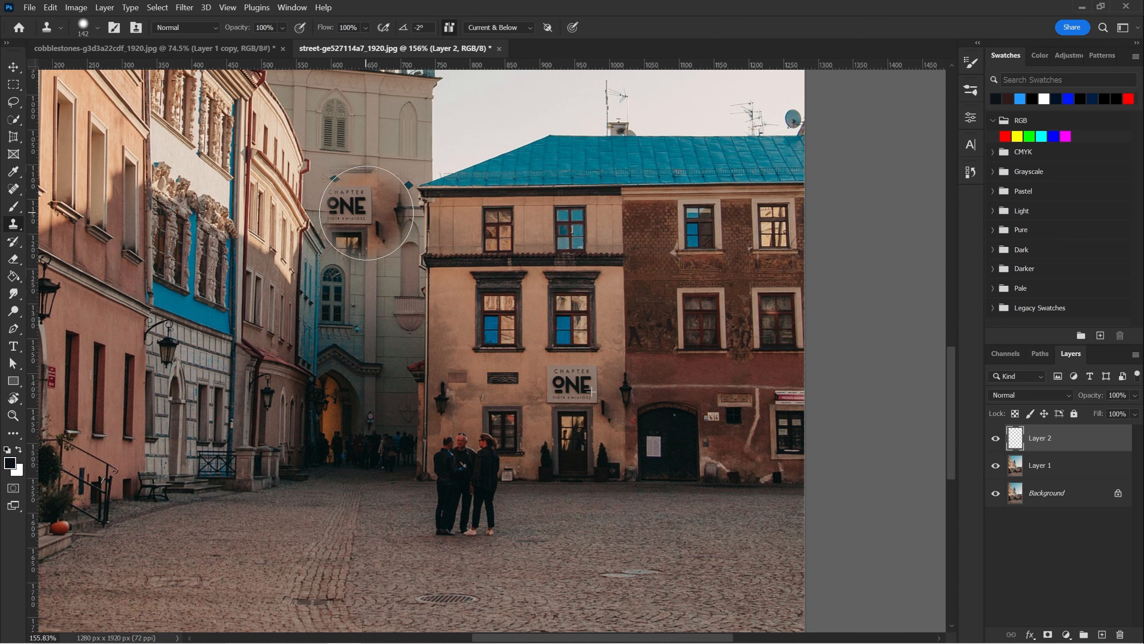
pyautogui.moveTo(366, 212); pyautogui.dragTo(344, 285)
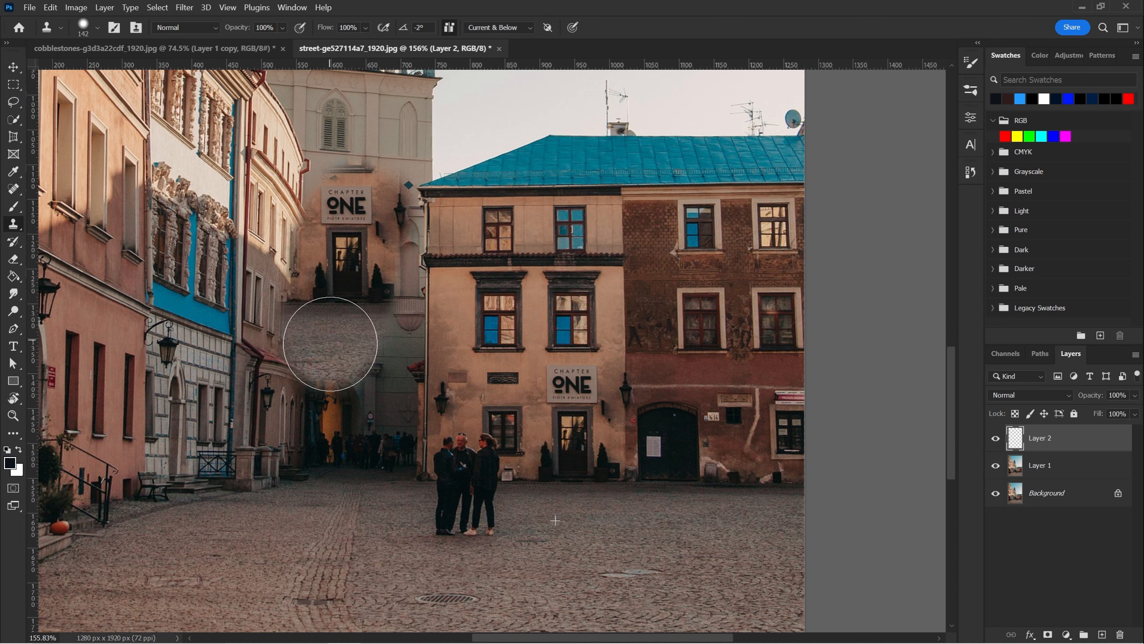
pyautogui.moveTo(330, 343); pyautogui.dragTo(328, 402)
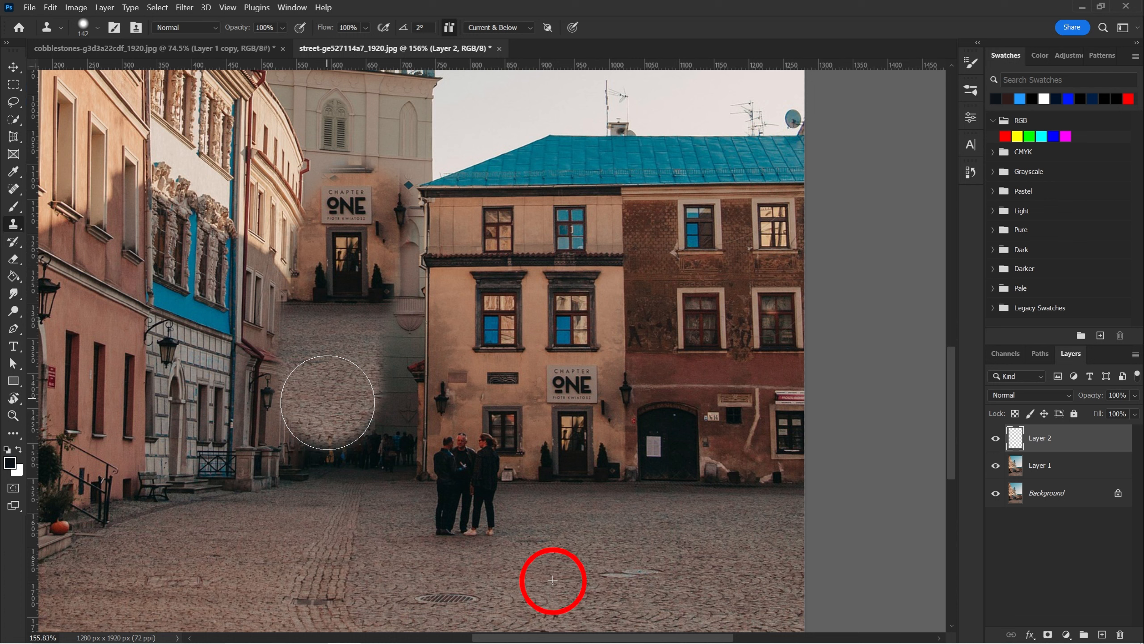
pyautogui.moveTo(328, 402)
pyautogui.mouseDown()
pyautogui.moveTo(340, 255)
pyautogui.moveTo(343, 272)
pyautogui.mouseUp()
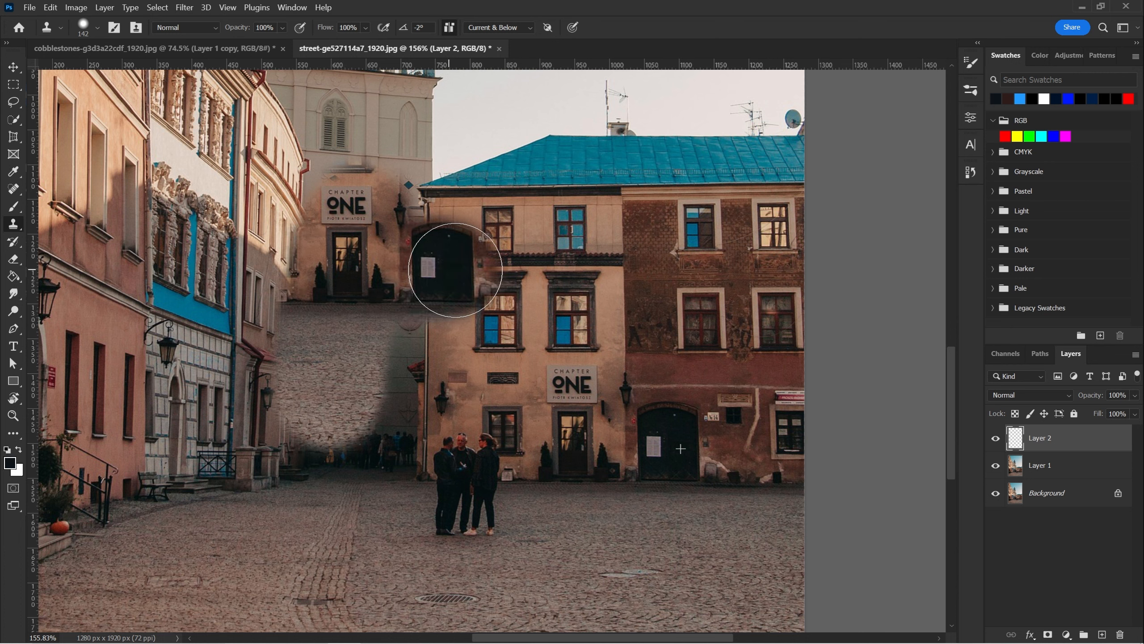
pyautogui.moveTo(455, 270)
pyautogui.mouseDown()
pyautogui.moveTo(442, 177)
pyautogui.moveTo(421, 194)
pyautogui.moveTo(323, 208)
pyautogui.moveTo(336, 227)
pyautogui.moveTo(330, 205)
pyautogui.moveTo(344, 204)
pyautogui.moveTo(292, 251)
pyautogui.moveTo(327, 200)
pyautogui.moveTo(292, 185)
pyautogui.moveTo(290, 235)
pyautogui.moveTo(323, 255)
pyautogui.moveTo(322, 172)
pyautogui.moveTo(336, 160)
pyautogui.moveTo(322, 141)
pyautogui.moveTo(293, 166)
pyautogui.moveTo(292, 218)
pyautogui.moveTo(391, 216)
pyautogui.moveTo(357, 164)
pyautogui.moveTo(388, 149)
pyautogui.moveTo(460, 164)
pyautogui.moveTo(447, 150)
pyautogui.moveTo(371, 140)
pyautogui.moveTo(293, 154)
pyautogui.moveTo(268, 211)
pyautogui.moveTo(285, 245)
pyautogui.moveTo(328, 268)
pyautogui.moveTo(358, 249)
pyautogui.moveTo(335, 215)
pyautogui.moveTo(256, 220)
pyautogui.moveTo(242, 323)
pyautogui.mouseUp()
pyautogui.hotkey('ctrl', 'z')
# Step: Open the Clone Source settings for the Clone Stamp and place them clear of the Chapter One sign
pyautogui.press('z')
pyautogui.moveTo(455, 308); pyautogui.dragTo(479, 307)
pyautogui.moveTo(518, 469); pyautogui.dragTo(504, 346)
pyautogui.moveTo(505, 346); pyautogui.dragTo(525, 379)
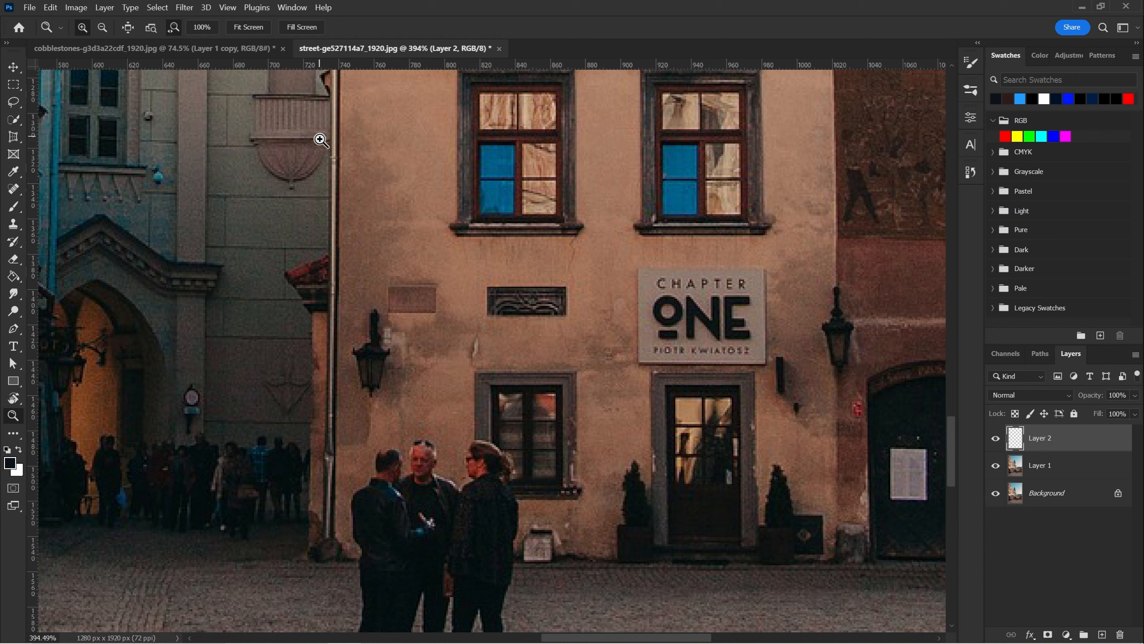
pyautogui.press('s')
pyautogui.moveTo(491, 269); pyautogui.dragTo(358, 253)
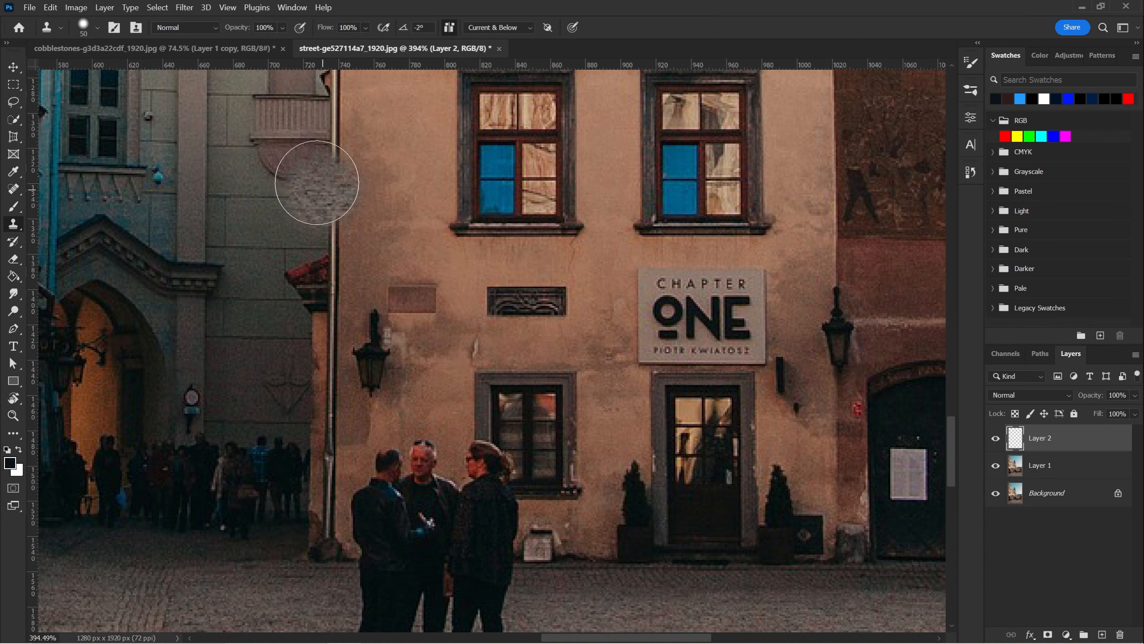
pyautogui.click(136, 29)
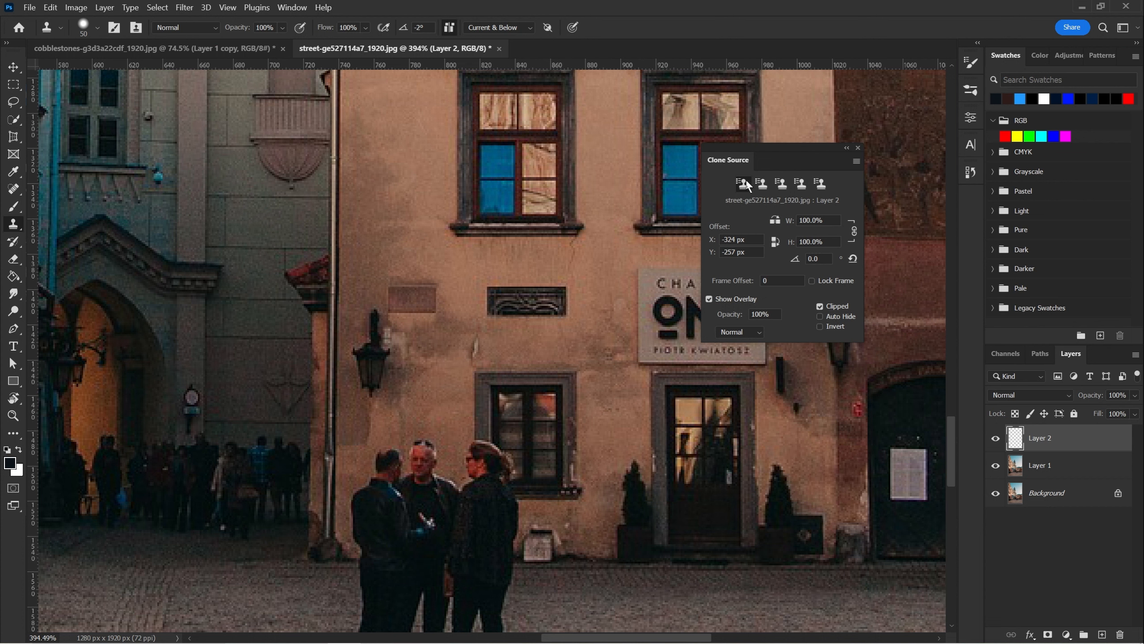
pyautogui.moveTo(785, 154); pyautogui.dragTo(717, 149)
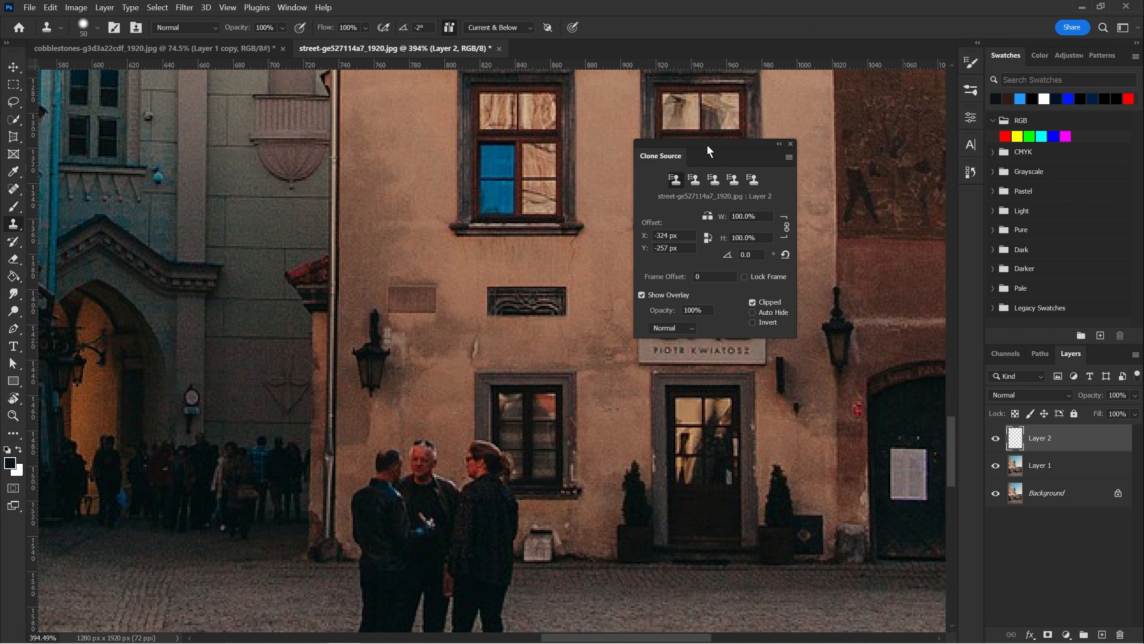
pyautogui.moveTo(711, 144); pyautogui.dragTo(852, 142)
# Step: Sample the Chapter One sign with the Clone Stamp at brush size 113 and preview the copy
pyautogui.moveTo(390, 264); pyautogui.dragTo(214, 248)
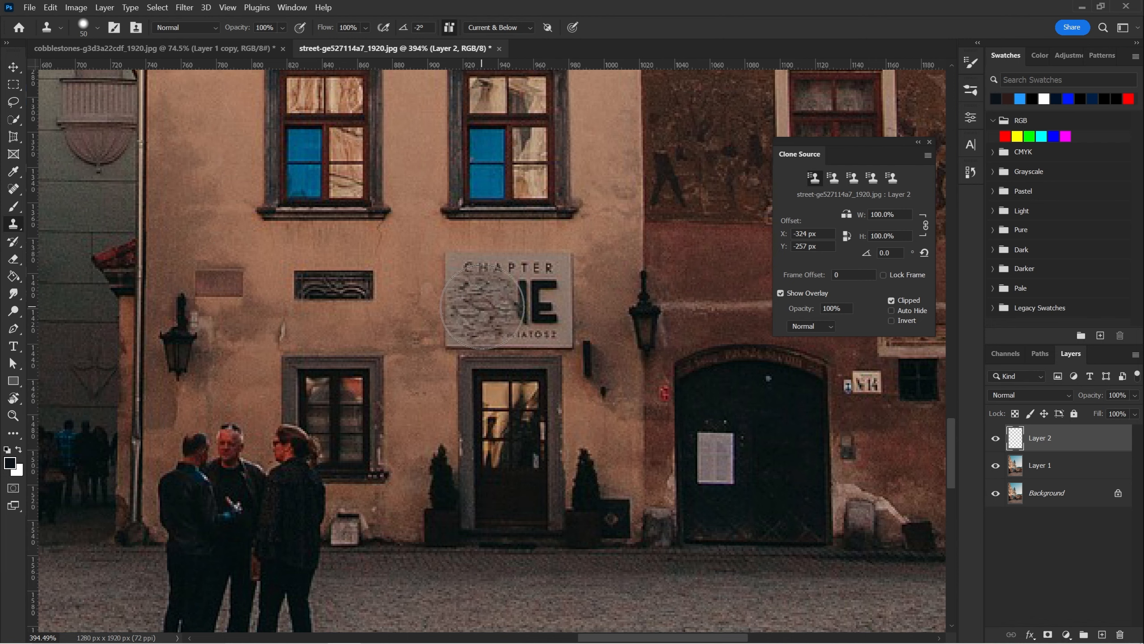
pyautogui.moveTo(510, 303); pyautogui.dragTo(603, 290)
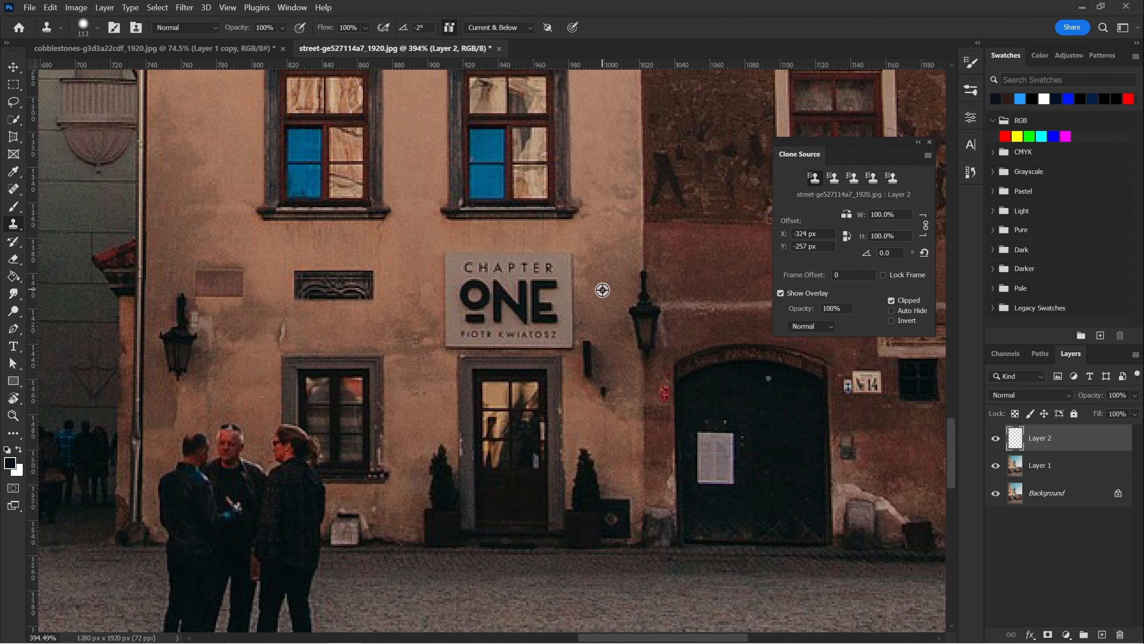
pyautogui.keyDown('alt'); pyautogui.click(509, 297); pyautogui.keyUp('alt')
pyautogui.moveTo(293, 264); pyautogui.dragTo(609, 343)
pyautogui.moveTo(420, 266); pyautogui.dragTo(390, 264)
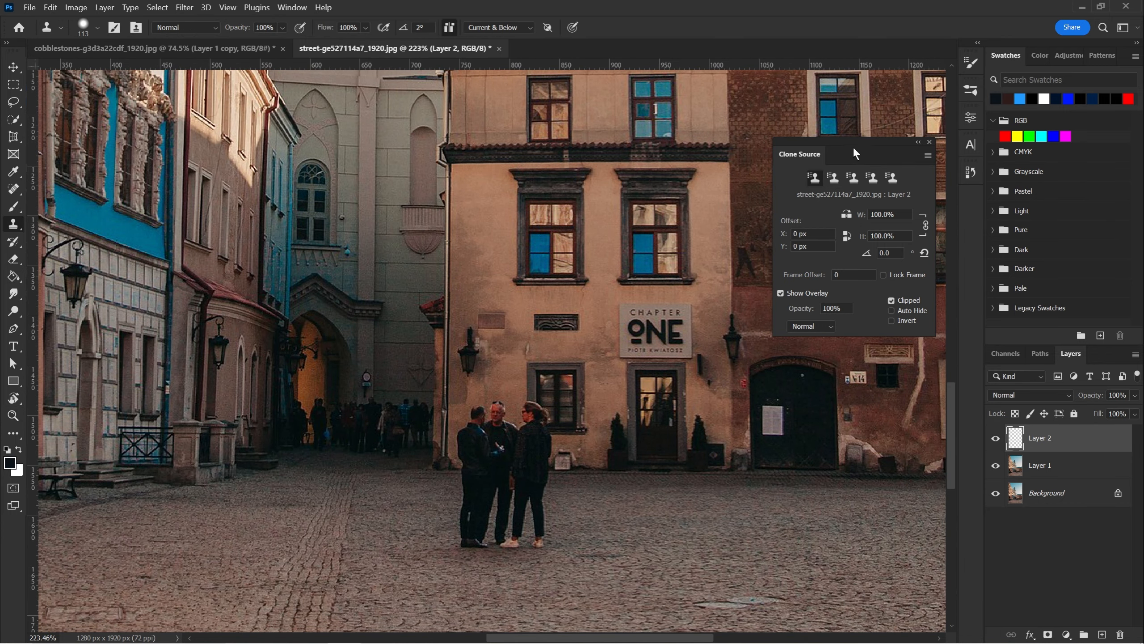
# Step: Try the clone source's horizontal and vertical flips, and compare the brush preview with Show Overlay off and on
pyautogui.moveTo(854, 153); pyautogui.dragTo(834, 147)
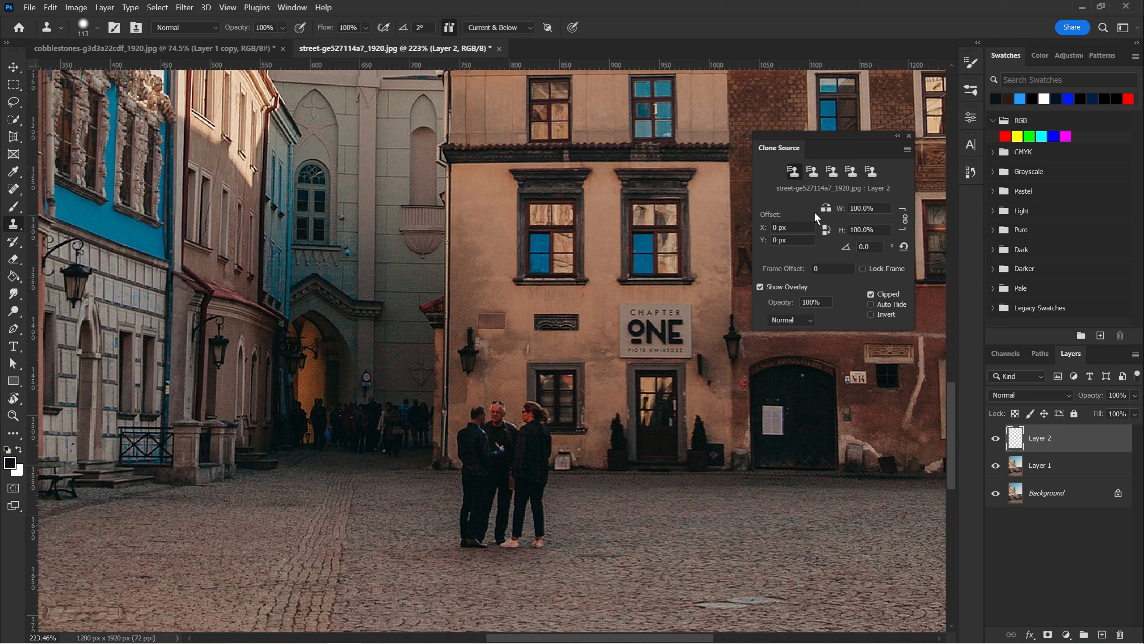
pyautogui.click(824, 209)
pyautogui.click(825, 229)
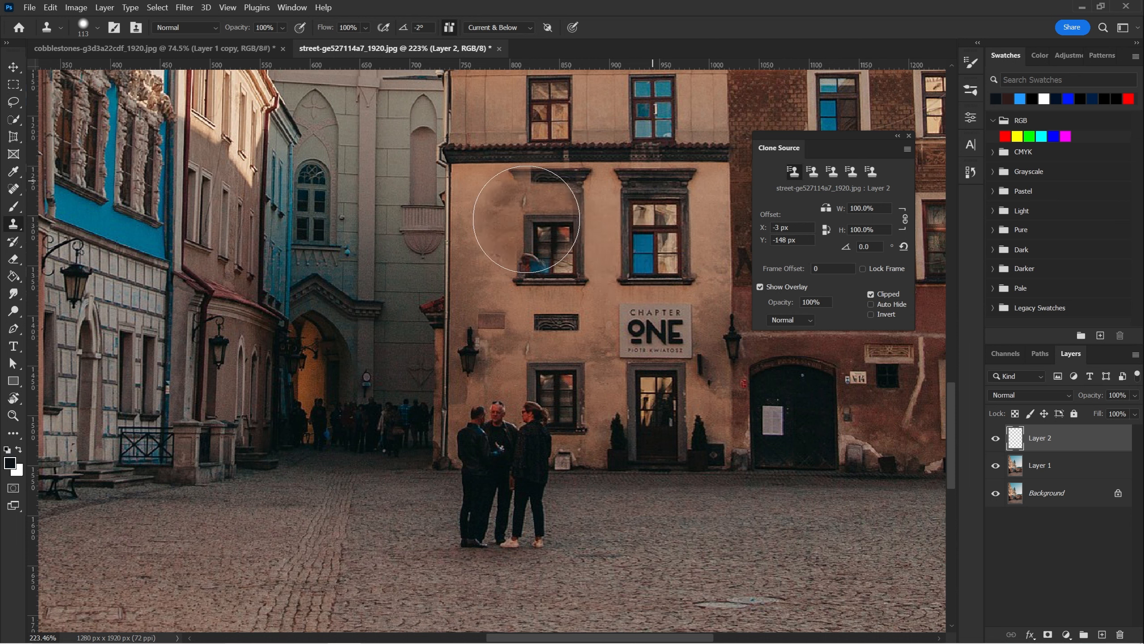
pyautogui.click(760, 287)
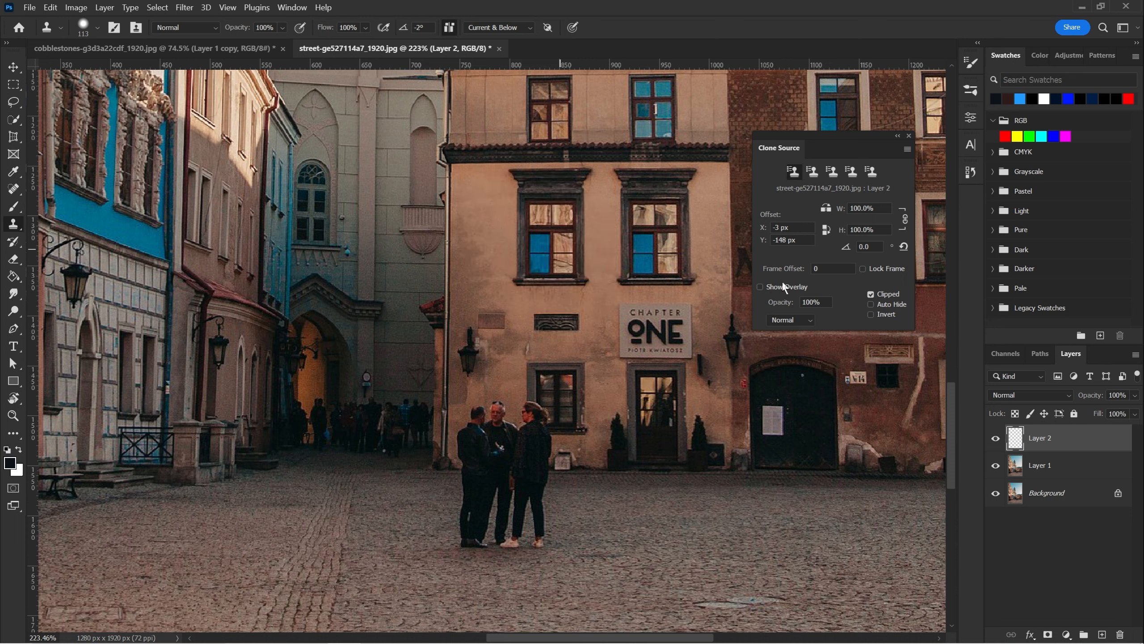
pyautogui.click(759, 287)
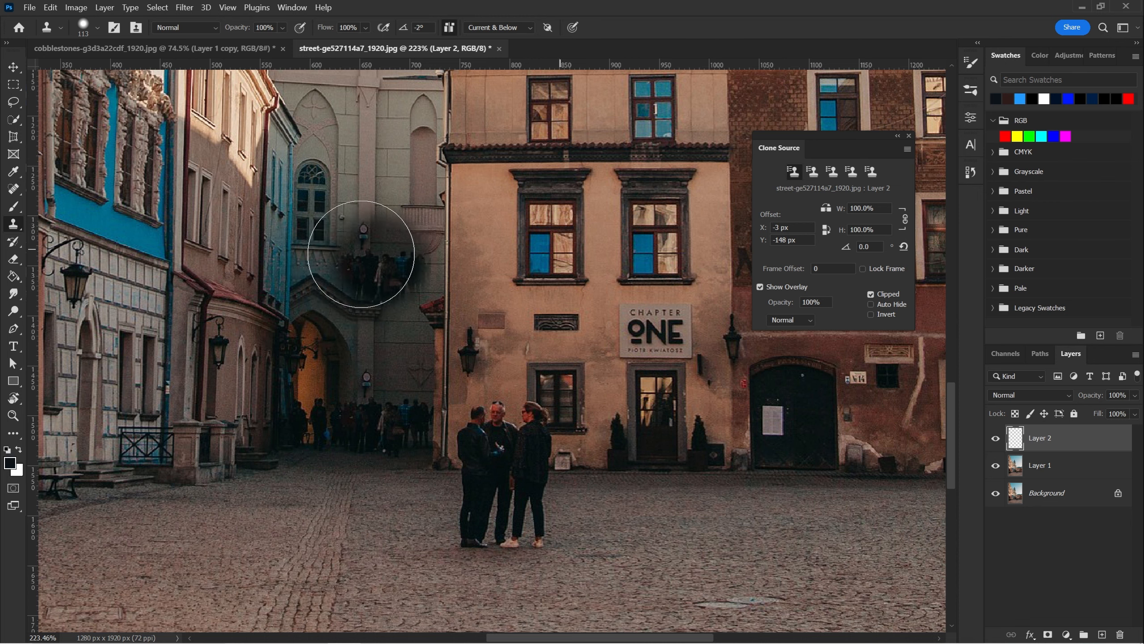
pyautogui.moveTo(827, 144); pyautogui.dragTo(844, 97)
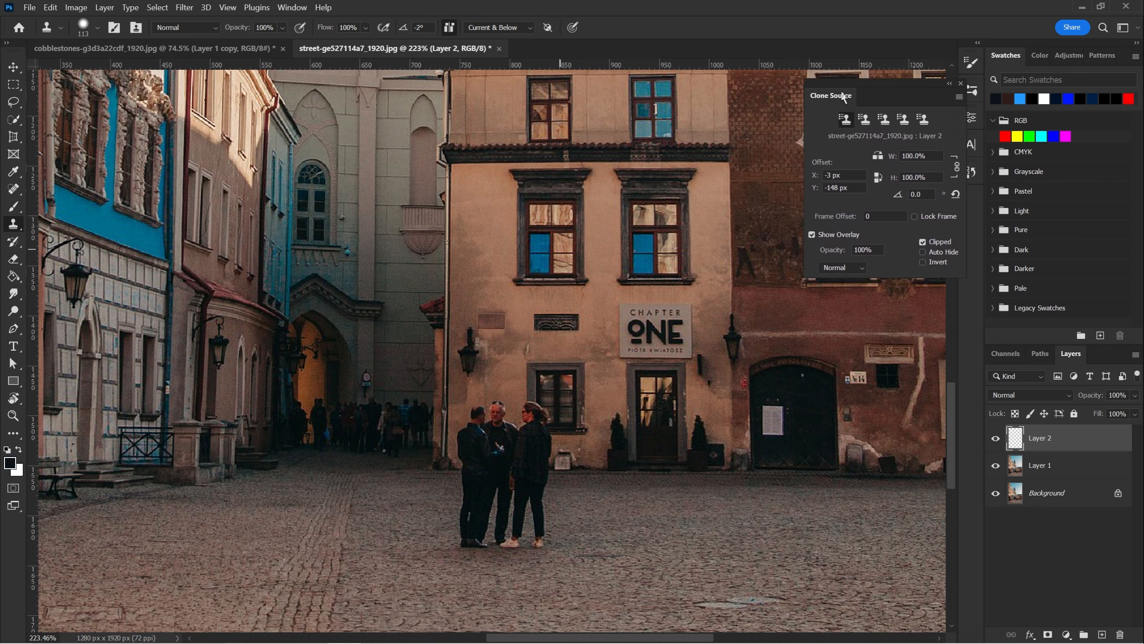
pyautogui.moveTo(534, 192); pyautogui.dragTo(556, 301)
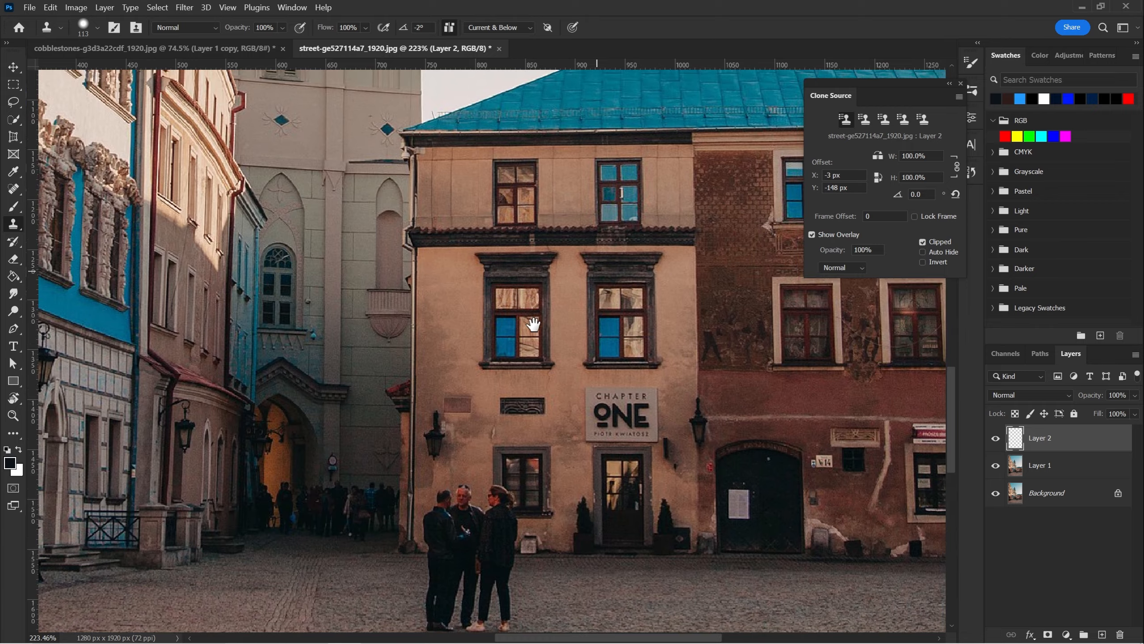
# Step: Clone the lower window's right panes, flipped horizontally, over the woman's hair at brush size 28
pyautogui.press('z')
pyautogui.moveTo(564, 501); pyautogui.dragTo(567, 185)
pyautogui.moveTo(555, 356); pyautogui.dragTo(526, 355)
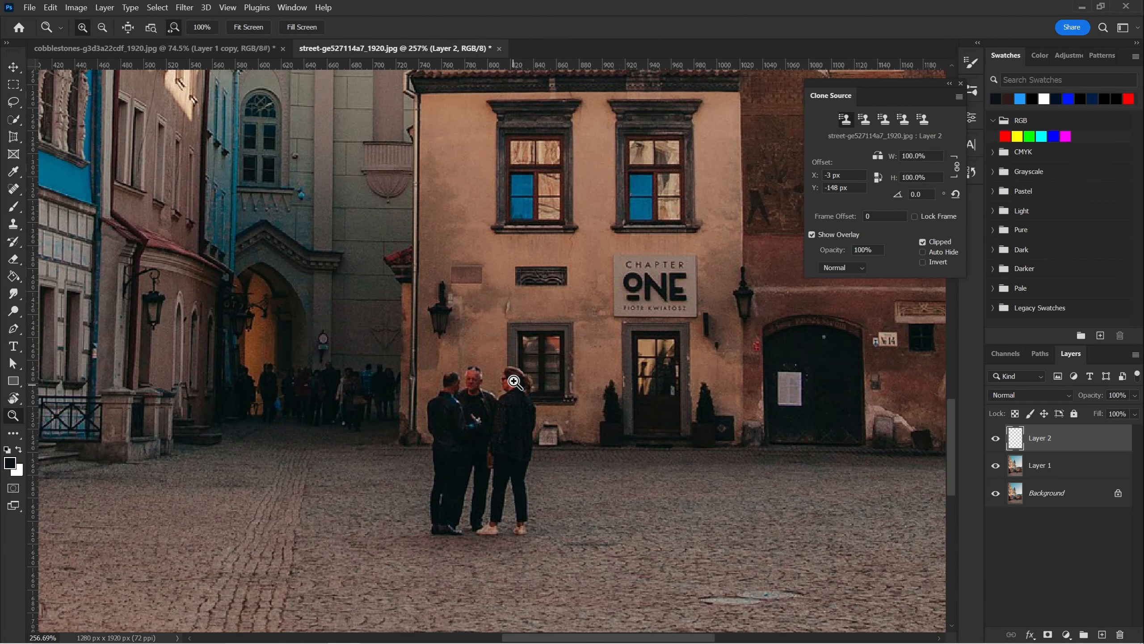
pyautogui.moveTo(485, 389); pyautogui.dragTo(573, 338)
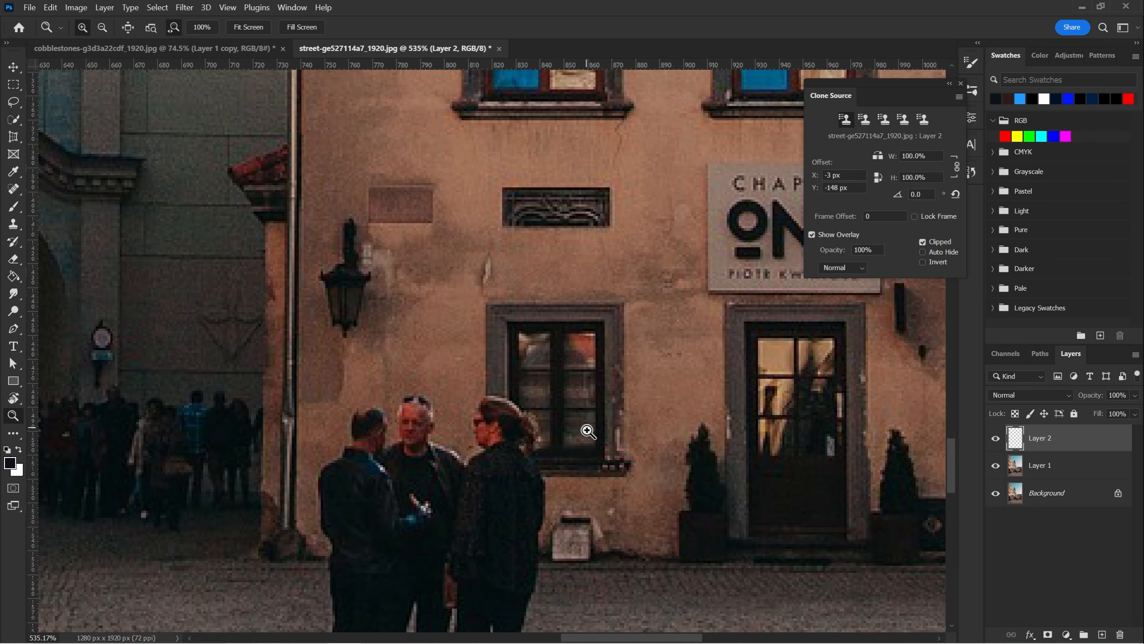
pyautogui.moveTo(581, 408); pyautogui.dragTo(615, 381)
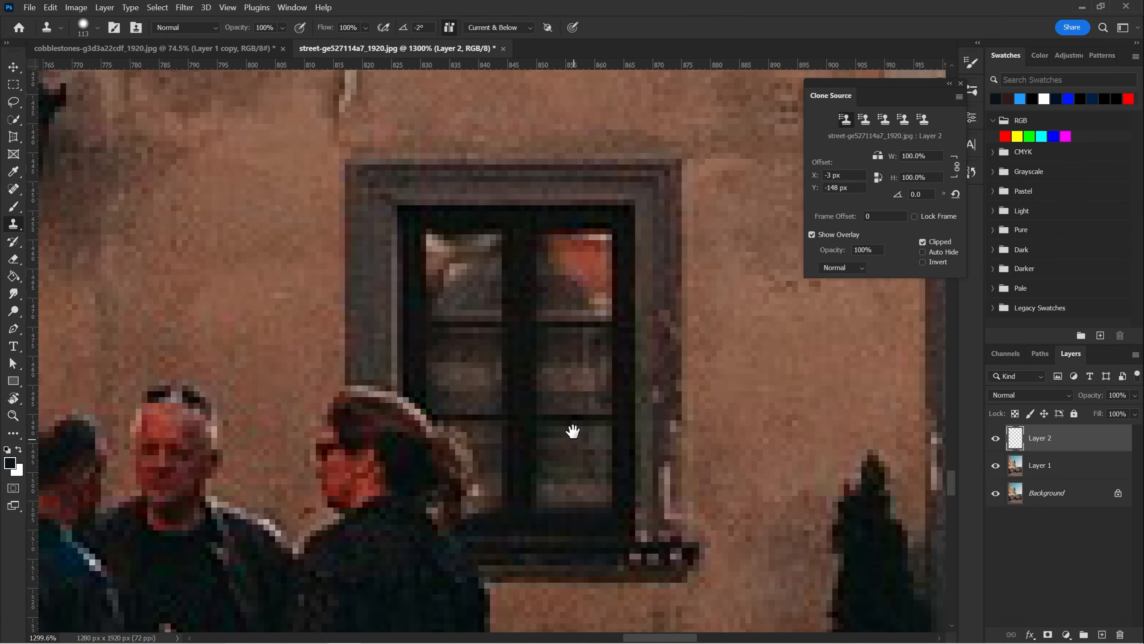
pyautogui.moveTo(572, 432); pyautogui.dragTo(575, 376)
pyautogui.moveTo(613, 325); pyautogui.dragTo(279, 326)
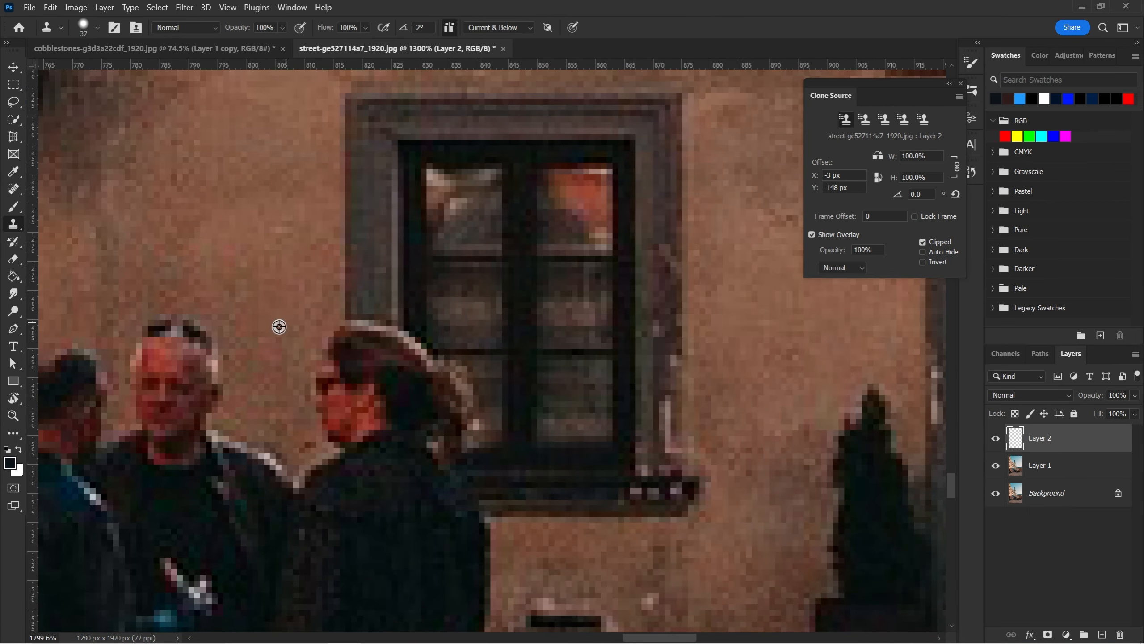
pyautogui.moveTo(599, 349)
pyautogui.mouseDown()
pyautogui.moveTo(536, 351)
pyautogui.moveTo(560, 358)
pyautogui.mouseUp()
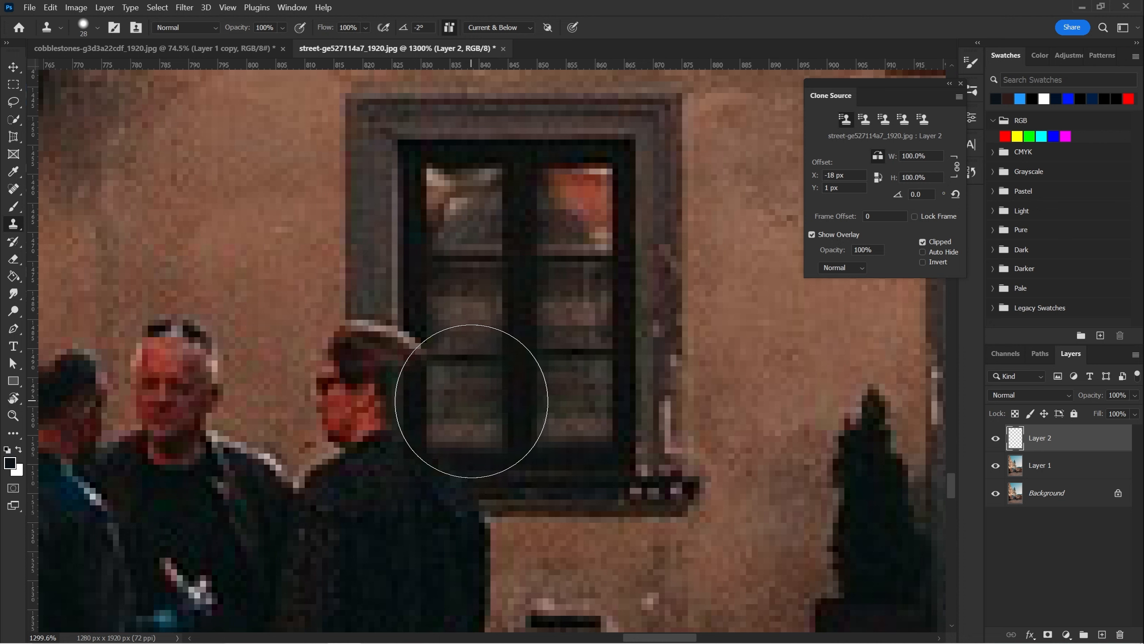
# Step: Switch off the horizontal flip and clone the window's left frame downward over the woman's head at brush size 15
pyautogui.moveTo(542, 278)
pyautogui.mouseDown()
pyautogui.moveTo(664, 251)
pyautogui.moveTo(744, 366)
pyautogui.mouseUp()
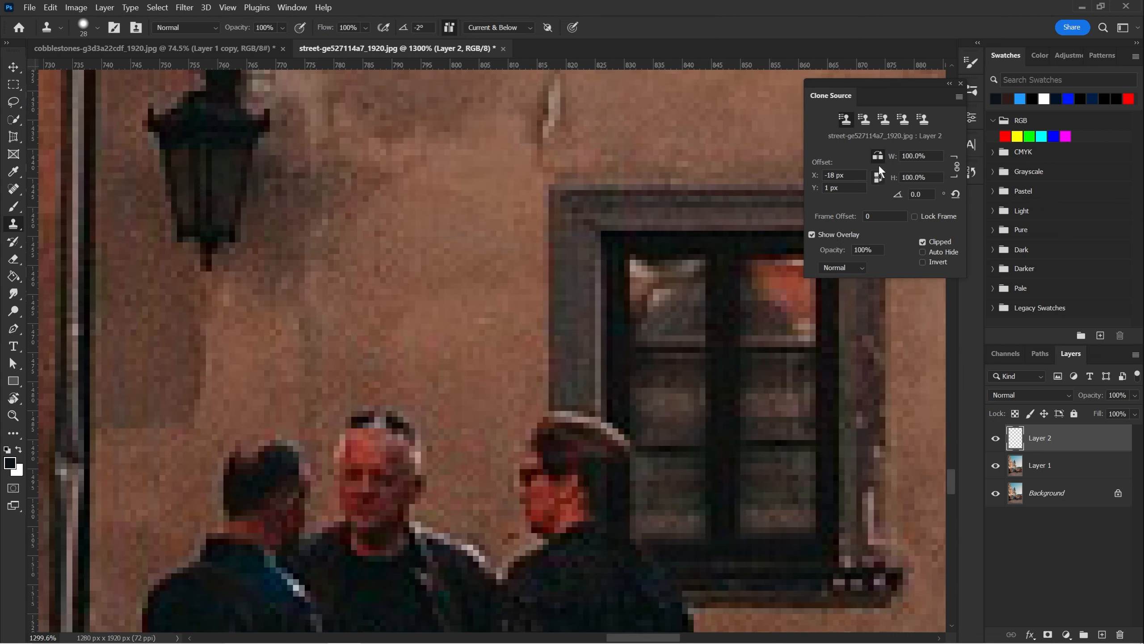
pyautogui.moveTo(552, 350); pyautogui.dragTo(526, 329)
pyautogui.moveTo(563, 288)
pyautogui.mouseDown()
pyautogui.moveTo(509, 276)
pyautogui.moveTo(549, 288)
pyautogui.moveTo(550, 341)
pyautogui.mouseUp()
pyautogui.keyDown('alt'); pyautogui.click(551, 289); pyautogui.keyUp('alt')
pyautogui.moveTo(552, 284)
pyautogui.mouseDown()
pyautogui.moveTo(552, 320)
pyautogui.moveTo(546, 243)
pyautogui.mouseUp()
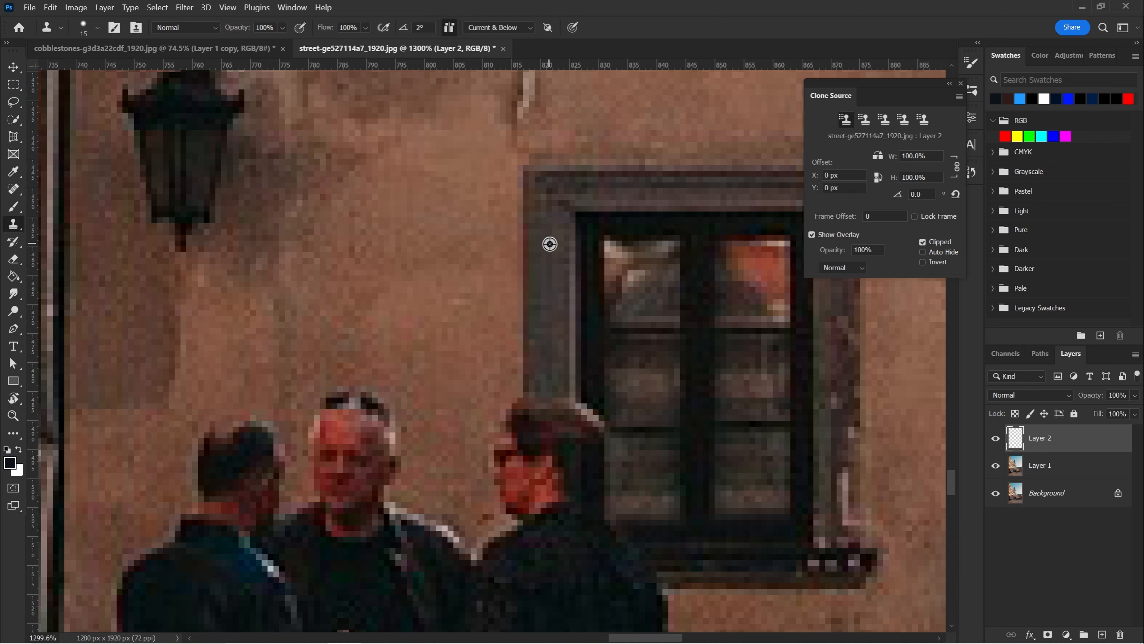
pyautogui.keyDown('alt'); pyautogui.click(550, 244); pyautogui.keyUp('alt')
pyautogui.moveTo(536, 307)
pyautogui.mouseDown()
pyautogui.moveTo(558, 232)
pyautogui.moveTo(568, 273)
pyautogui.moveTo(577, 270)
pyautogui.moveTo(575, 218)
pyautogui.mouseUp()
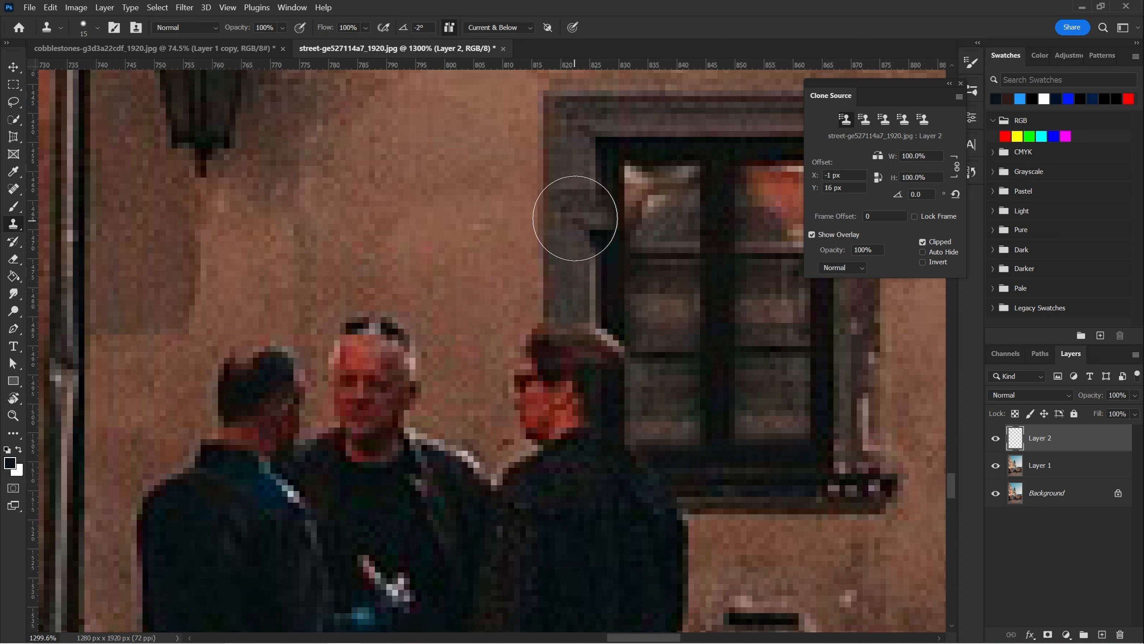
pyautogui.keyDown('alt'); pyautogui.click(579, 190); pyautogui.keyUp('alt')
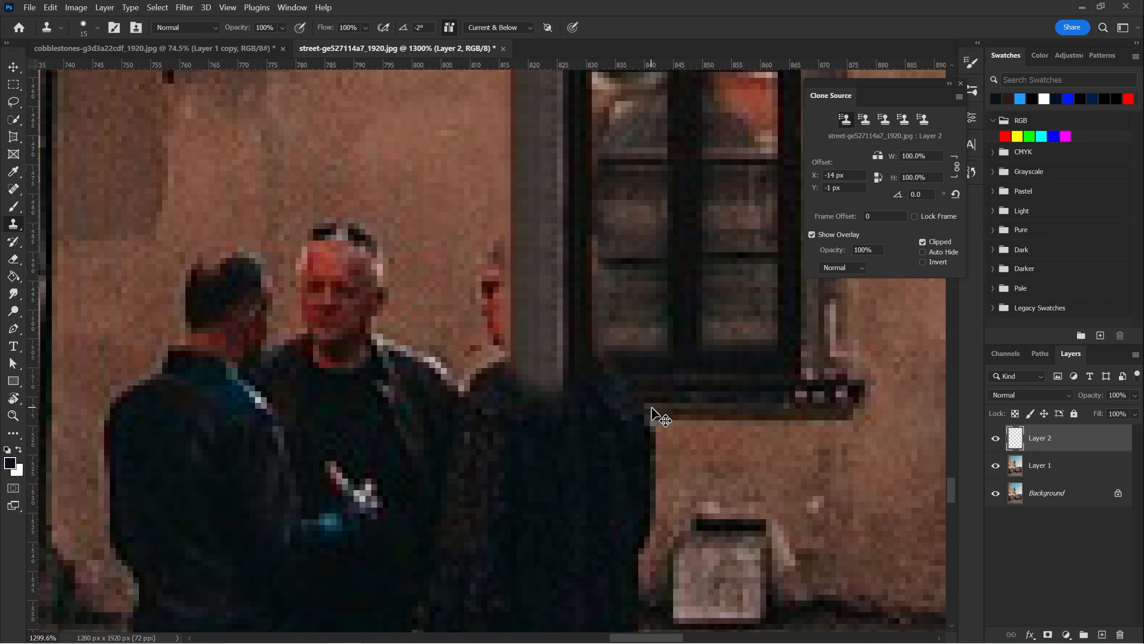
# Step: Rebuild the window sill over the woman's shoulder by cloning its right part flipped horizontally at brush size 11, undoing misaligned attempts
pyautogui.moveTo(662, 410); pyautogui.dragTo(608, 411)
pyautogui.hotkey('ctrl', 'z')
pyautogui.keyDown('alt'); pyautogui.click(755, 404); pyautogui.keyUp('alt')
pyautogui.click(691, 404)
pyautogui.hotkey('ctrl', 'z')
pyautogui.keyDown('alt'); pyautogui.click(740, 397); pyautogui.keyUp('alt')
pyautogui.moveTo(656, 399)
pyautogui.mouseDown()
pyautogui.moveTo(590, 401)
pyautogui.moveTo(621, 416)
pyautogui.moveTo(541, 419)
pyautogui.mouseUp()
pyautogui.hotkey('ctrl', 'z')
pyautogui.keyDown('alt'); pyautogui.click(679, 401); pyautogui.keyUp('alt')
pyautogui.hotkey('ctrl', 'z')
pyautogui.keyDown('alt'); pyautogui.click(736, 397); pyautogui.keyUp('alt')
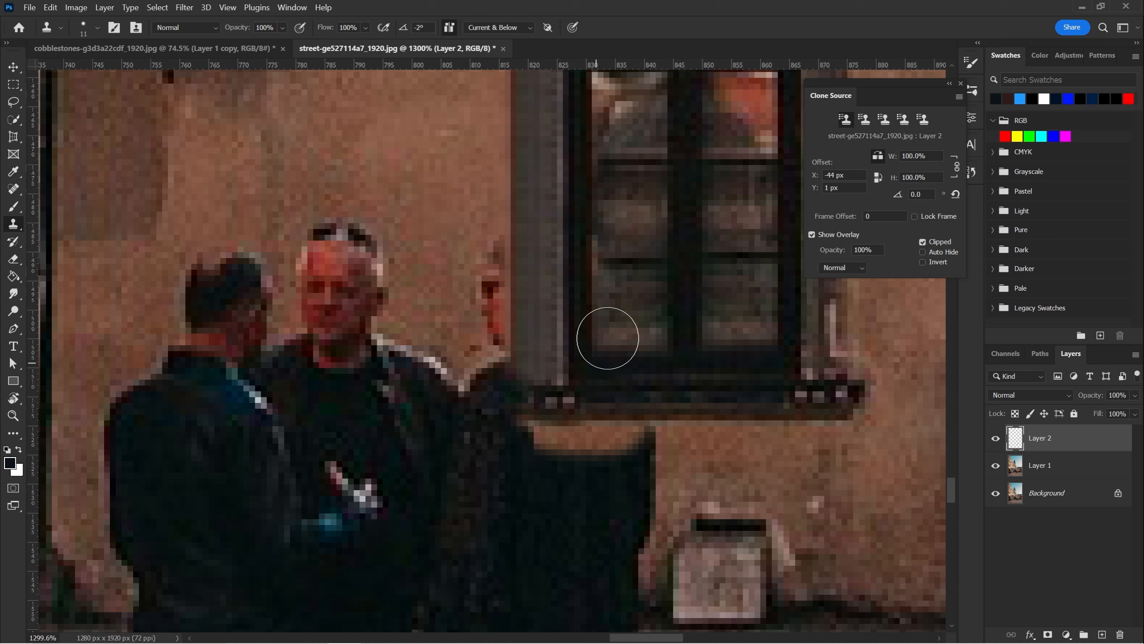
# Step: Sample the sill's right corner and clone it, flipped horizontally, onto the sill's left end at brush size 11
pyautogui.keyDown('alt'); pyautogui.click(849, 407); pyautogui.keyUp('alt')
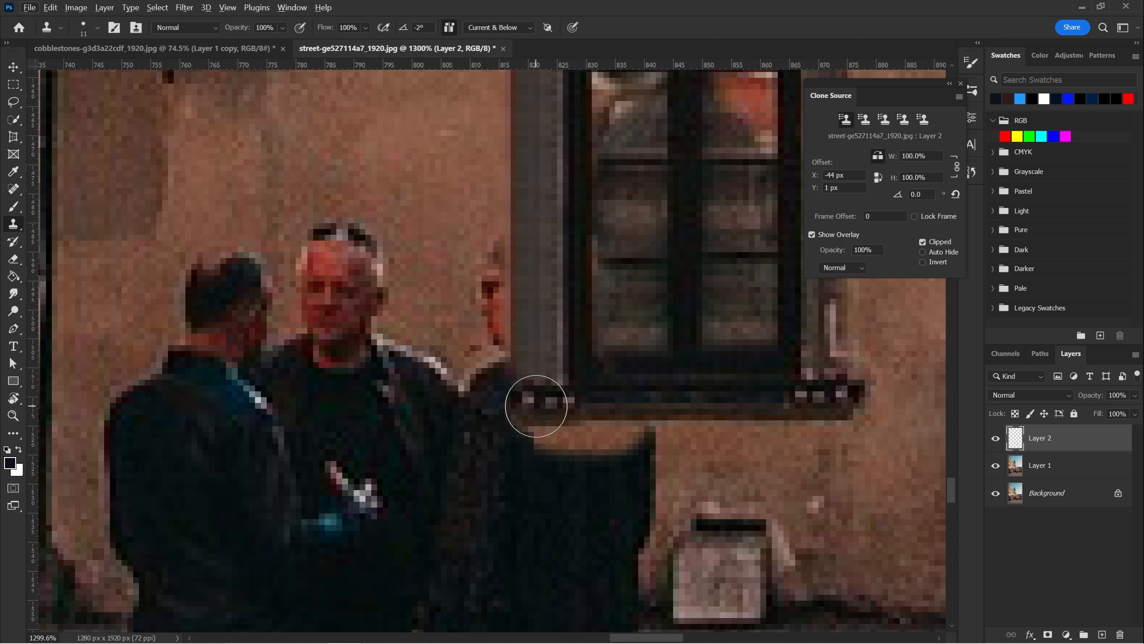
pyautogui.click(534, 406)
pyautogui.moveTo(534, 406); pyautogui.dragTo(518, 404)
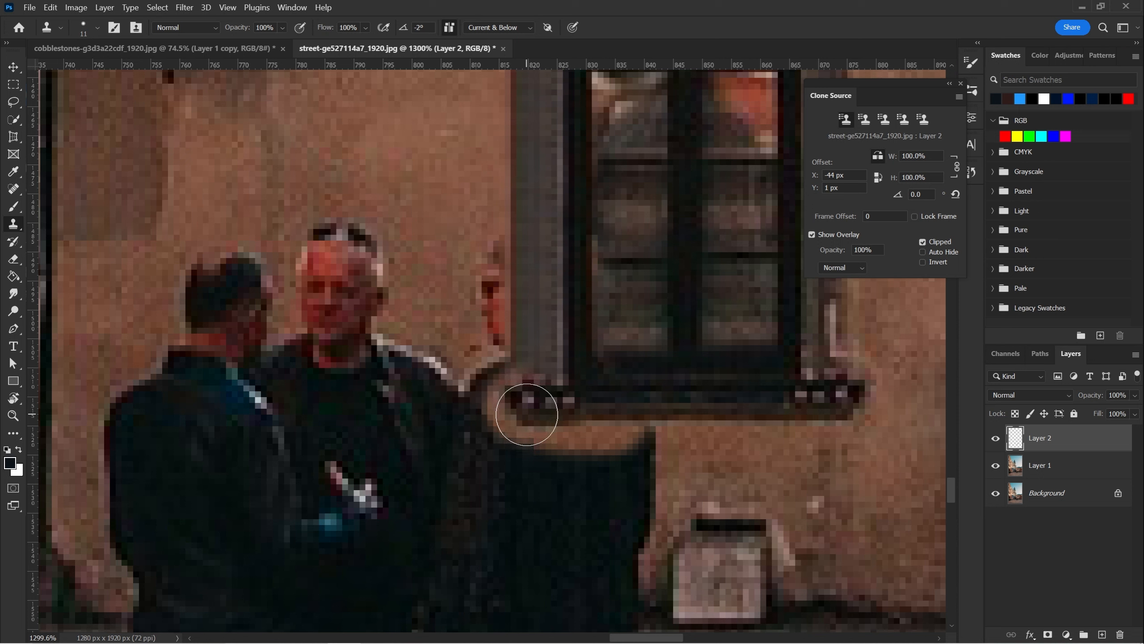
pyautogui.click(520, 406)
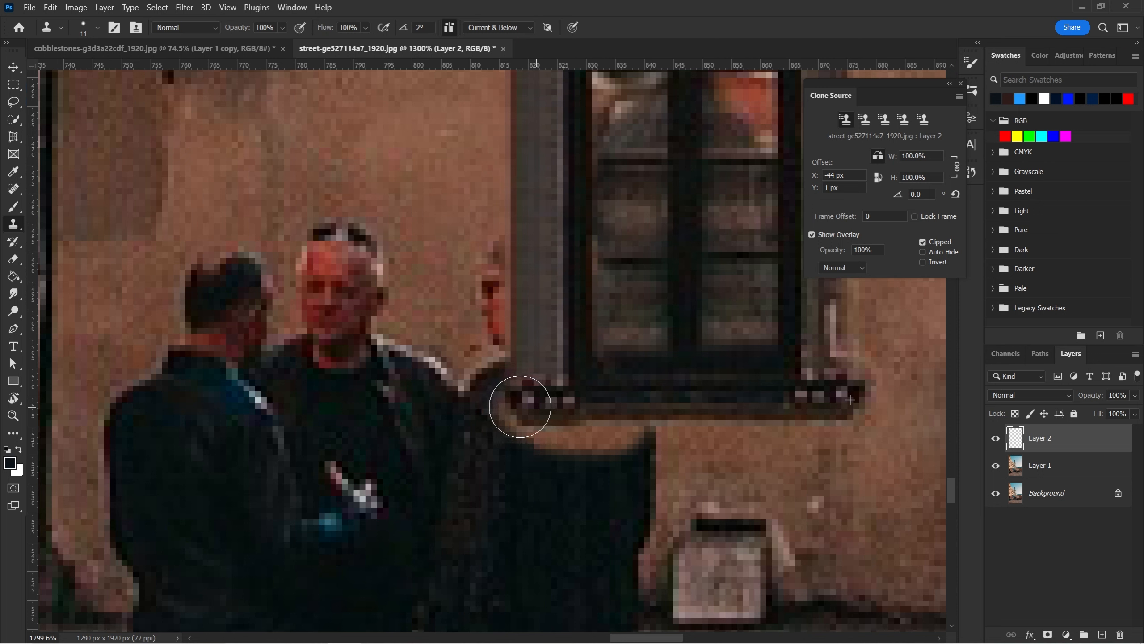
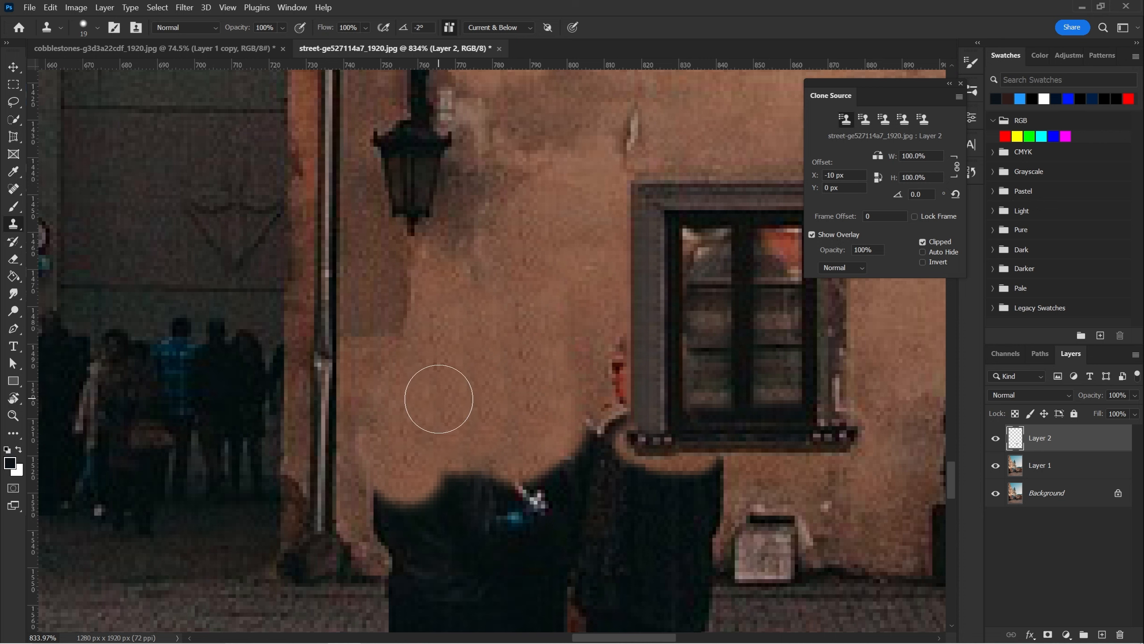
# Step: Clone plain wall and window edge over the face remnant and shoulder left of the window
pyautogui.keyDown('alt'); pyautogui.click(508, 324); pyautogui.keyUp('alt')
pyautogui.moveTo(507, 414)
pyautogui.mouseDown()
pyautogui.moveTo(518, 472)
pyautogui.moveTo(409, 473)
pyautogui.moveTo(562, 455)
pyautogui.moveTo(590, 433)
pyautogui.mouseUp()
pyautogui.keyDown('alt'); pyautogui.click(634, 280); pyautogui.keyUp('alt')
pyautogui.moveTo(632, 340)
pyautogui.mouseDown()
pyautogui.moveTo(584, 385)
pyautogui.moveTo(605, 414)
pyautogui.mouseUp()
pyautogui.keyDown('alt'); pyautogui.click(583, 384); pyautogui.keyUp('alt')
pyautogui.moveTo(579, 407); pyautogui.dragTo(544, 315)
# Step: Clone the plain wall over the people's remaining torsos down to the base of the building, resampling nearby wall areas
pyautogui.moveTo(542, 380)
pyautogui.mouseDown()
pyautogui.moveTo(608, 390)
pyautogui.moveTo(642, 411)
pyautogui.mouseUp()
pyautogui.keyDown('alt'); pyautogui.click(513, 366); pyautogui.keyUp('alt')
pyautogui.moveTo(472, 414)
pyautogui.mouseDown()
pyautogui.moveTo(402, 397)
pyautogui.moveTo(522, 426)
pyautogui.moveTo(615, 427)
pyautogui.mouseUp()
pyautogui.keyDown('alt'); pyautogui.click(400, 396); pyautogui.keyUp('alt')
pyautogui.scroll(4, 616, 427)
pyautogui.moveTo(557, 405); pyautogui.dragTo(393, 355)
pyautogui.moveTo(393, 356); pyautogui.dragTo(348, 350)
pyautogui.keyDown('alt'); pyautogui.click(424, 342); pyautogui.keyUp('alt')
pyautogui.moveTo(474, 325)
pyautogui.mouseDown()
pyautogui.moveTo(515, 318)
pyautogui.moveTo(554, 348)
pyautogui.moveTo(498, 391)
pyautogui.moveTo(539, 396)
pyautogui.mouseUp()
pyautogui.keyDown('alt'); pyautogui.click(560, 346); pyautogui.keyUp('alt')
pyautogui.moveTo(488, 429); pyautogui.dragTo(529, 416)
# Step: Extend the dark line at the wall's base rightward from the drainpipe over the legs at brush size 4, undoing the last stroke
pyautogui.moveTo(86, 445); pyautogui.dragTo(472, 451)
pyautogui.scroll(4, 473, 450)
pyautogui.moveTo(415, 464); pyautogui.dragTo(404, 465)
pyautogui.keyDown('alt'); pyautogui.click(471, 402); pyautogui.keyUp('alt')
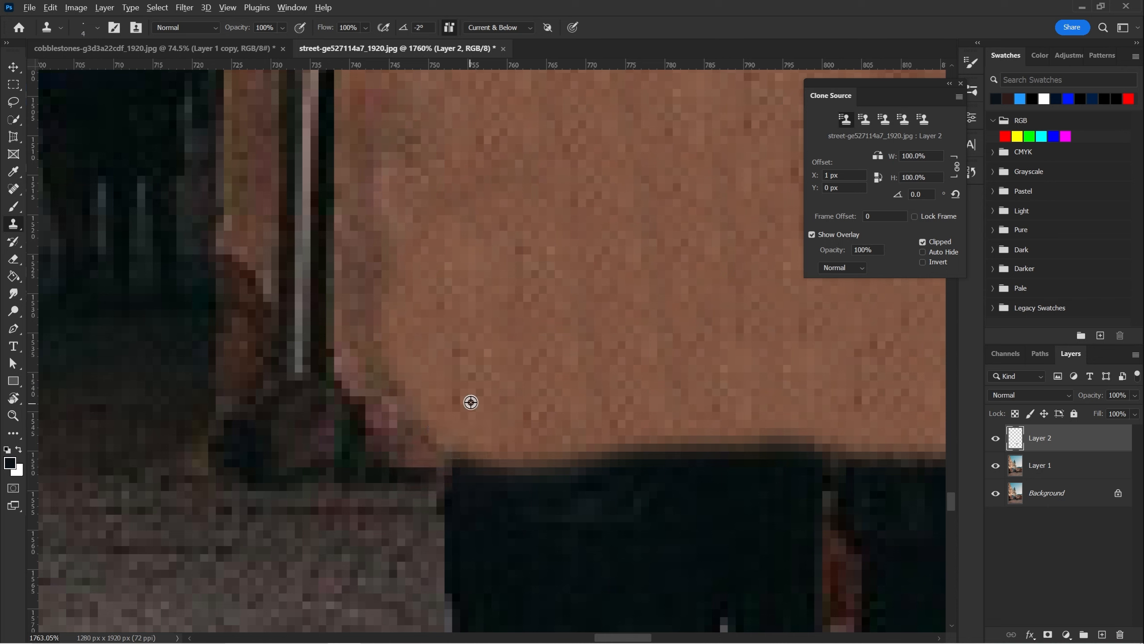
pyautogui.keyDown('alt'); pyautogui.click(394, 477); pyautogui.keyUp('alt')
pyautogui.moveTo(420, 475); pyautogui.dragTo(514, 470)
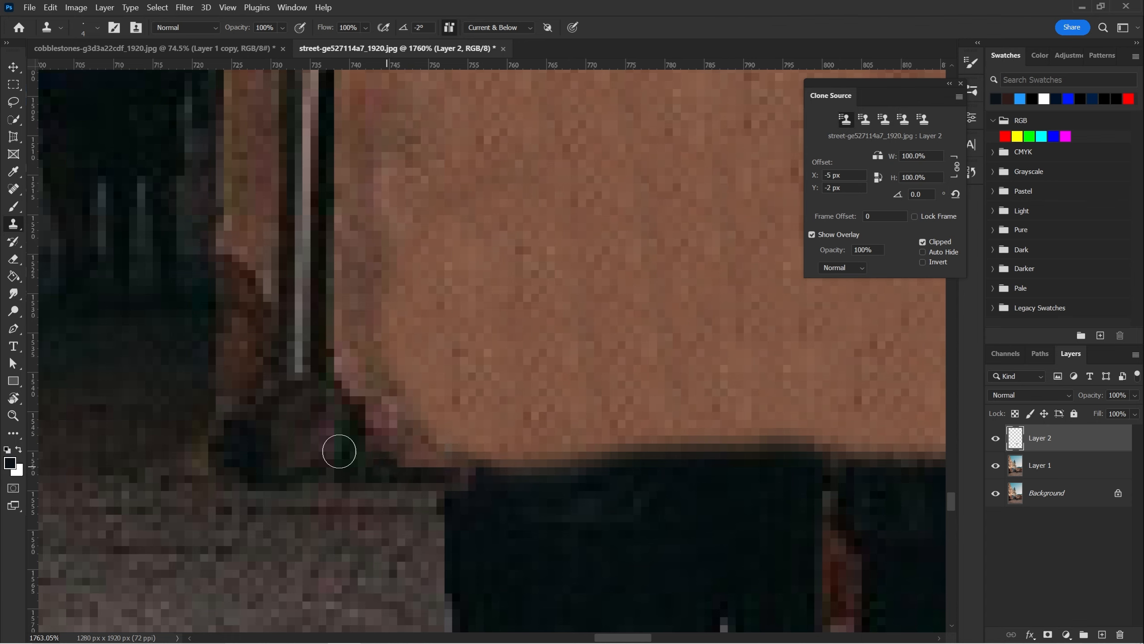
pyautogui.moveTo(427, 452); pyautogui.dragTo(426, 414)
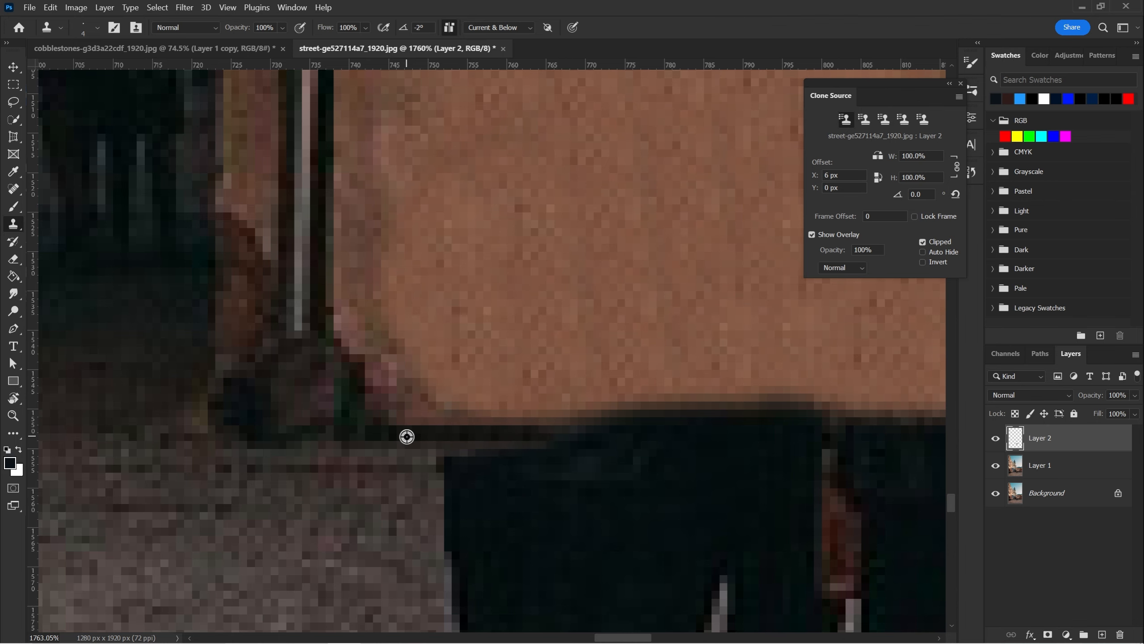
pyautogui.keyDown('alt'); pyautogui.click(406, 437); pyautogui.keyUp('alt')
pyautogui.moveTo(525, 429); pyautogui.dragTo(577, 427)
pyautogui.hotkey('ctrl', 'z')
# Step: Clone nearby cobblestones over the light-coloured shoes at brush size 45, undoing a first stroke over the leftmost person's legs
pyautogui.moveTo(592, 367); pyautogui.dragTo(543, 348)
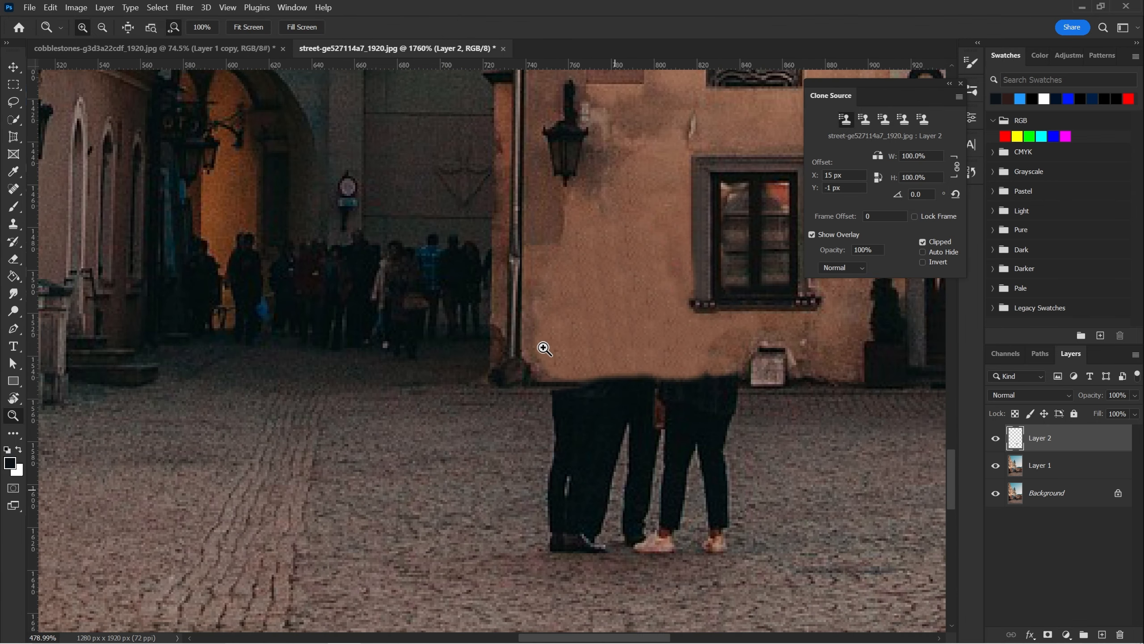
pyautogui.moveTo(585, 514); pyautogui.dragTo(507, 417)
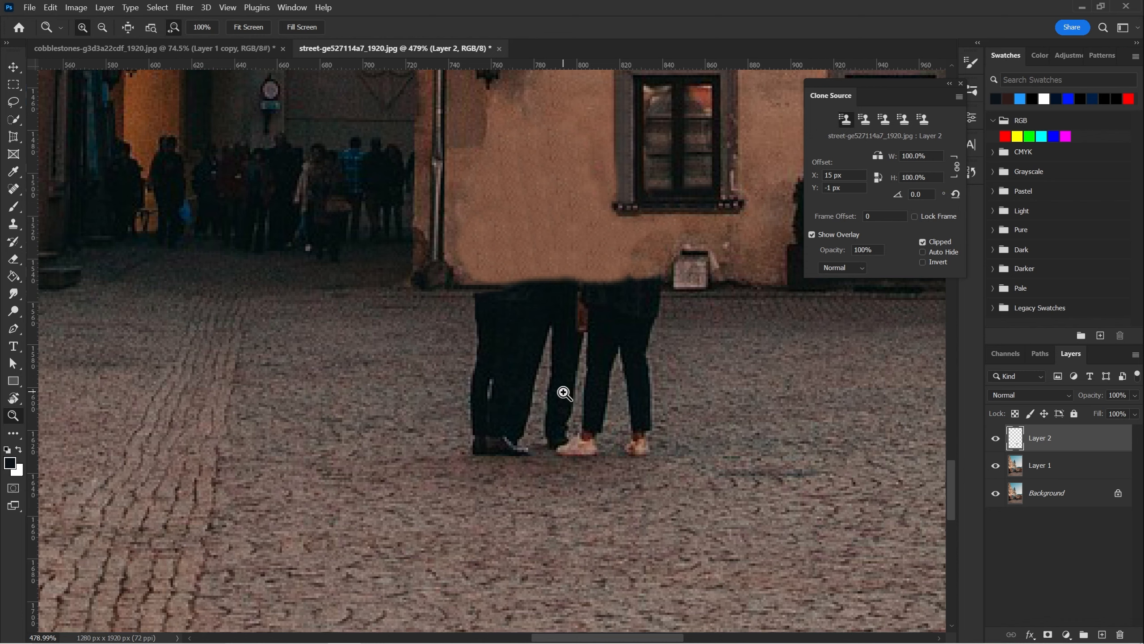
pyautogui.moveTo(564, 393); pyautogui.dragTo(422, 392)
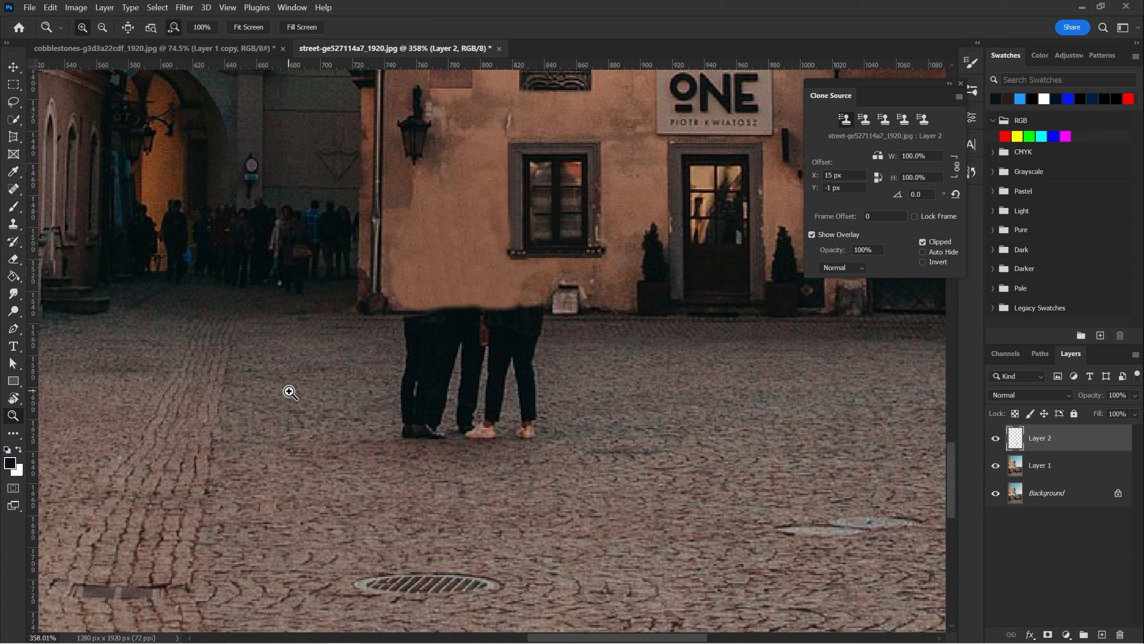
pyautogui.press('s')
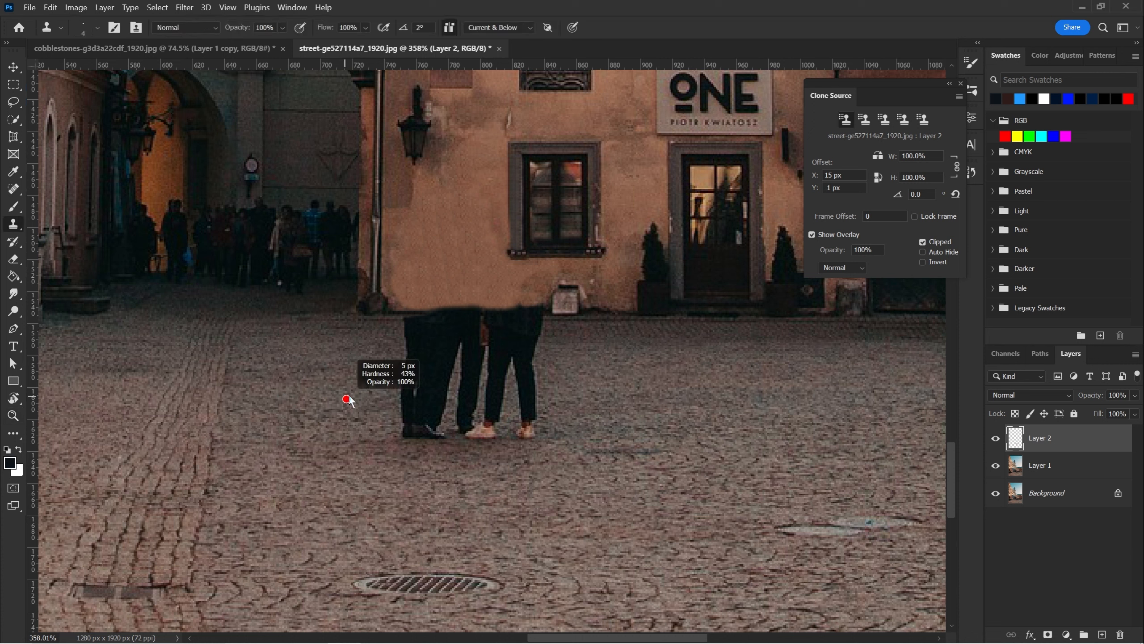
pyautogui.keyDown('alt'); pyautogui.click(348, 394); pyautogui.keyUp('alt')
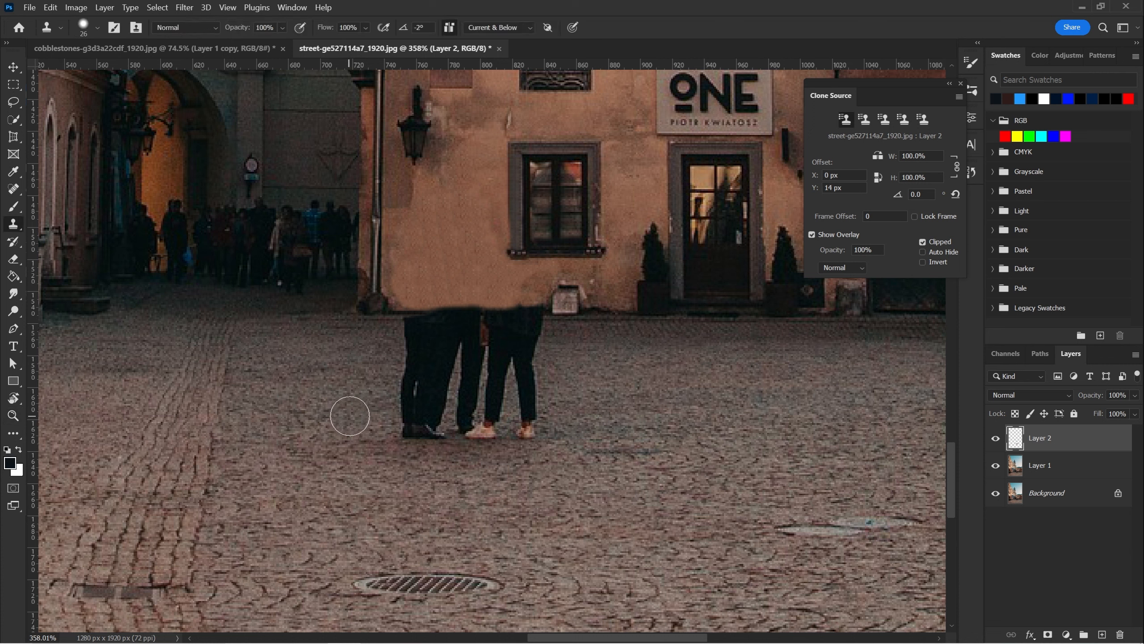
pyautogui.moveTo(350, 411); pyautogui.dragTo(383, 403)
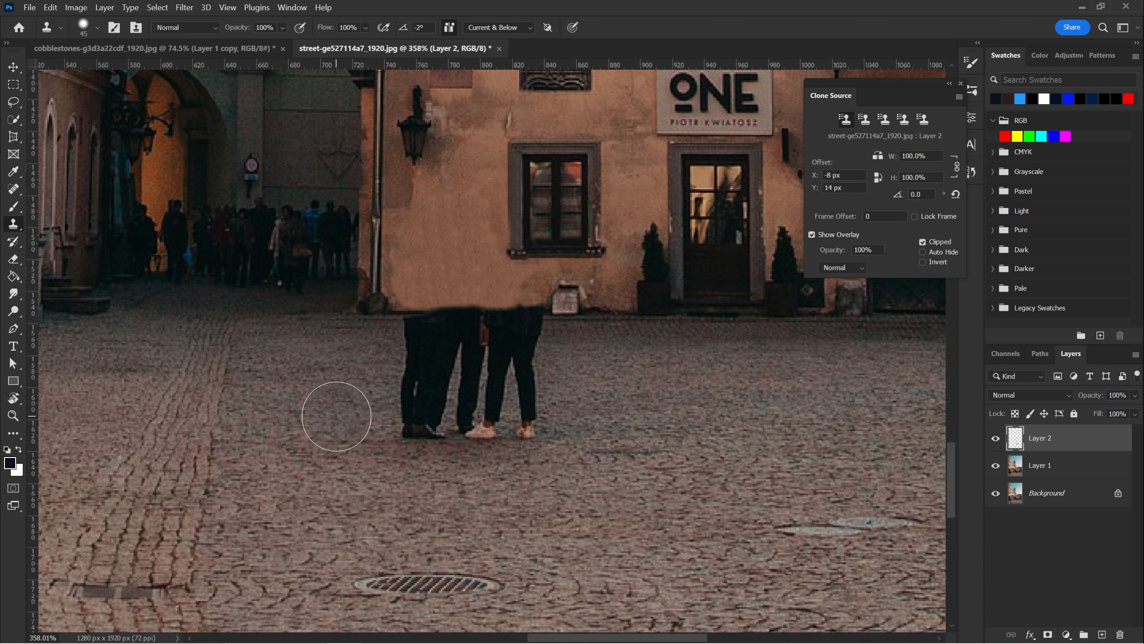
pyautogui.moveTo(368, 426); pyautogui.dragTo(387, 421)
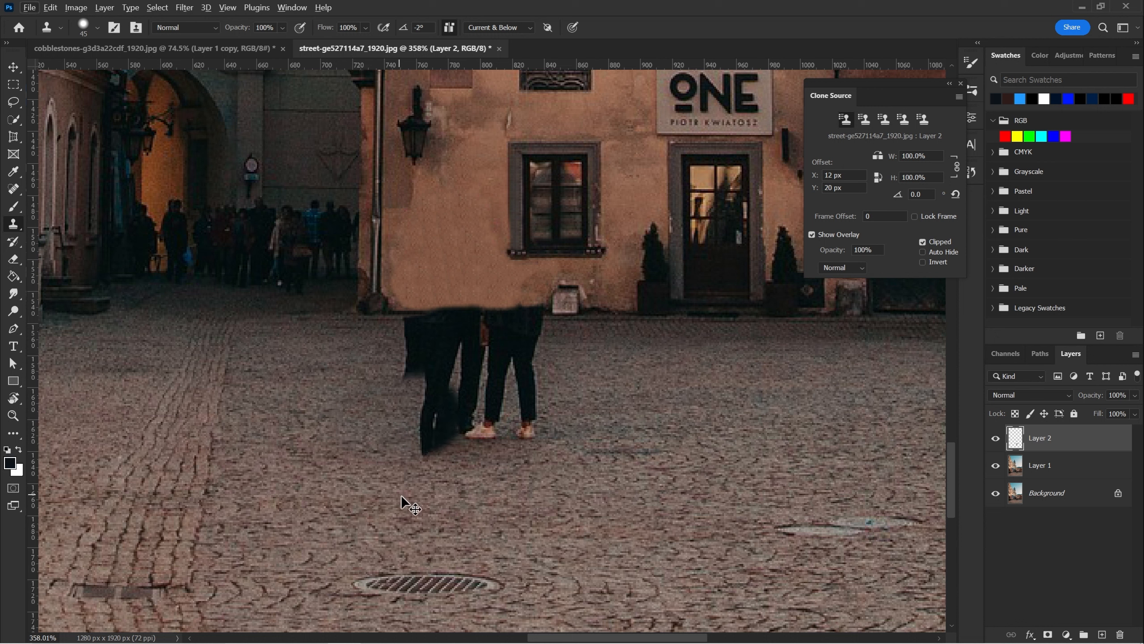
pyautogui.hotkey('ctrl', 'z')
pyautogui.keyDown('alt'); pyautogui.click(599, 490); pyautogui.keyUp('alt')
pyautogui.moveTo(587, 464); pyautogui.dragTo(492, 445)
# Step: Clone the cobblestones beside the right-hand person over that person's legs, resampling the pavement at matching heights
pyautogui.keyDown('alt'); pyautogui.click(653, 420); pyautogui.keyUp('alt')
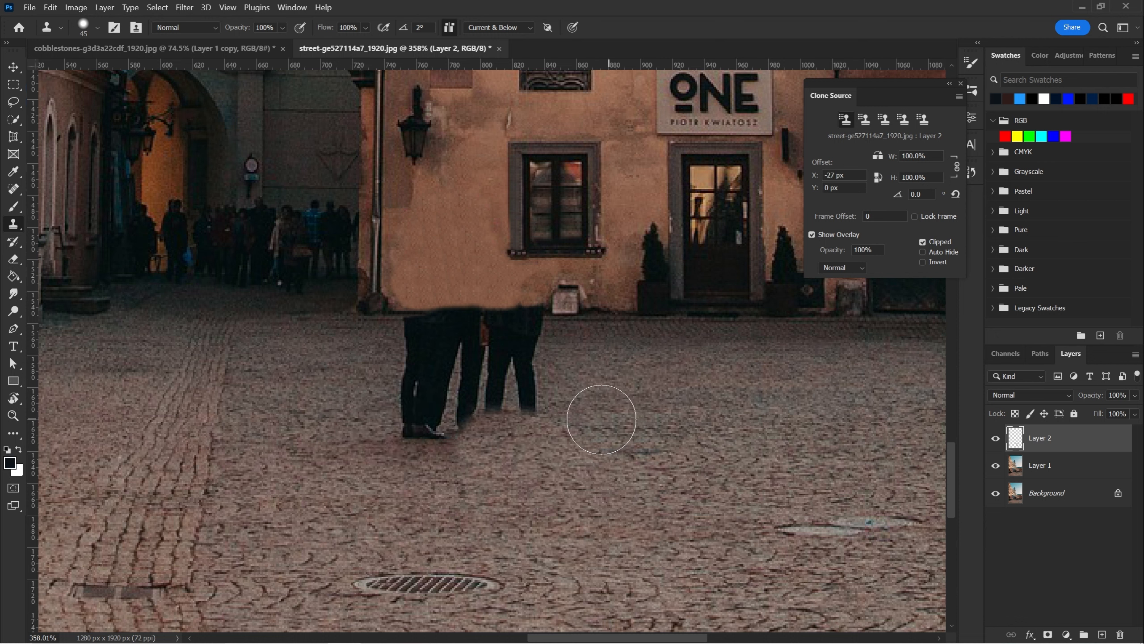
pyautogui.moveTo(608, 420); pyautogui.dragTo(510, 418)
pyautogui.keyDown('alt'); pyautogui.click(664, 396); pyautogui.keyUp('alt')
pyautogui.moveTo(625, 396)
pyautogui.mouseDown()
pyautogui.moveTo(547, 395)
pyautogui.moveTo(609, 382)
pyautogui.moveTo(499, 380)
pyautogui.mouseUp()
pyautogui.keyDown('alt'); pyautogui.click(634, 378); pyautogui.keyUp('alt')
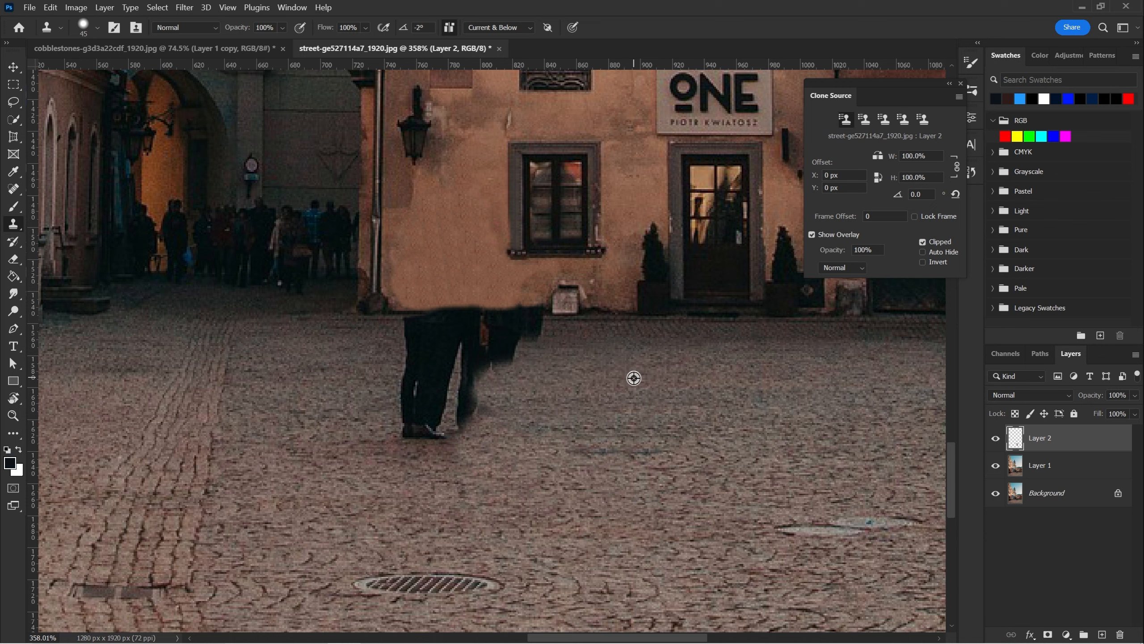
pyautogui.moveTo(581, 376); pyautogui.dragTo(506, 372)
# Step: Clone the surrounding cobblestones over the dark shoes and lower legs of the two remaining people, resampling for each area
pyautogui.moveTo(599, 423); pyautogui.dragTo(602, 367)
pyautogui.keyDown('alt'); pyautogui.click(447, 440); pyautogui.keyUp('alt')
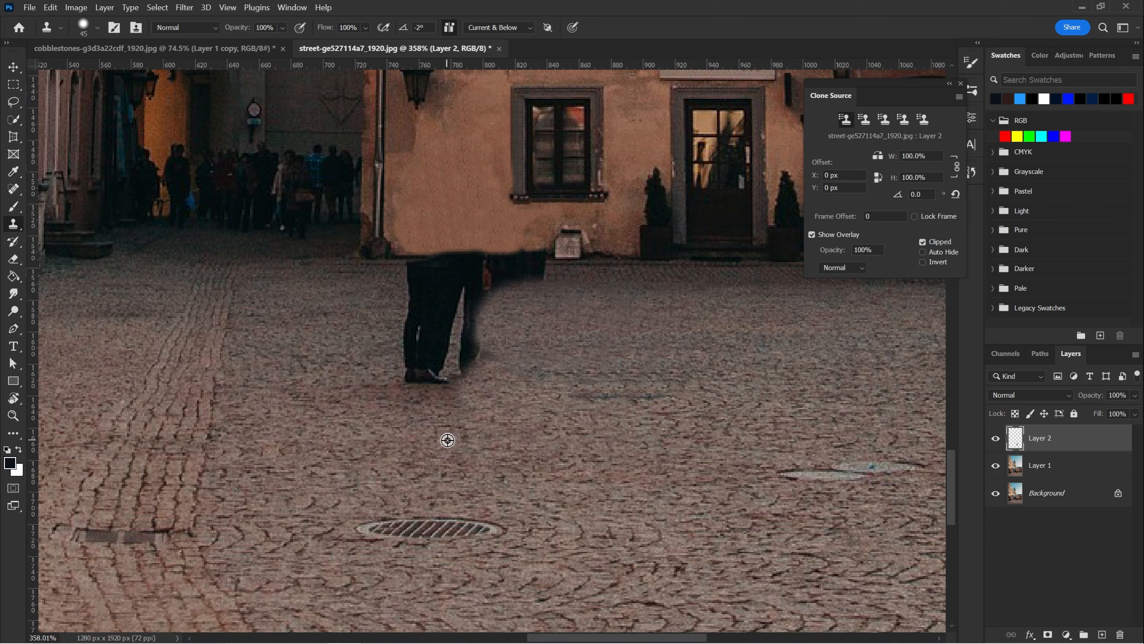
pyautogui.moveTo(443, 427)
pyautogui.mouseDown()
pyautogui.moveTo(436, 394)
pyautogui.moveTo(379, 436)
pyautogui.moveTo(410, 395)
pyautogui.mouseUp()
pyautogui.keyDown('alt'); pyautogui.click(311, 469); pyautogui.keyUp('alt')
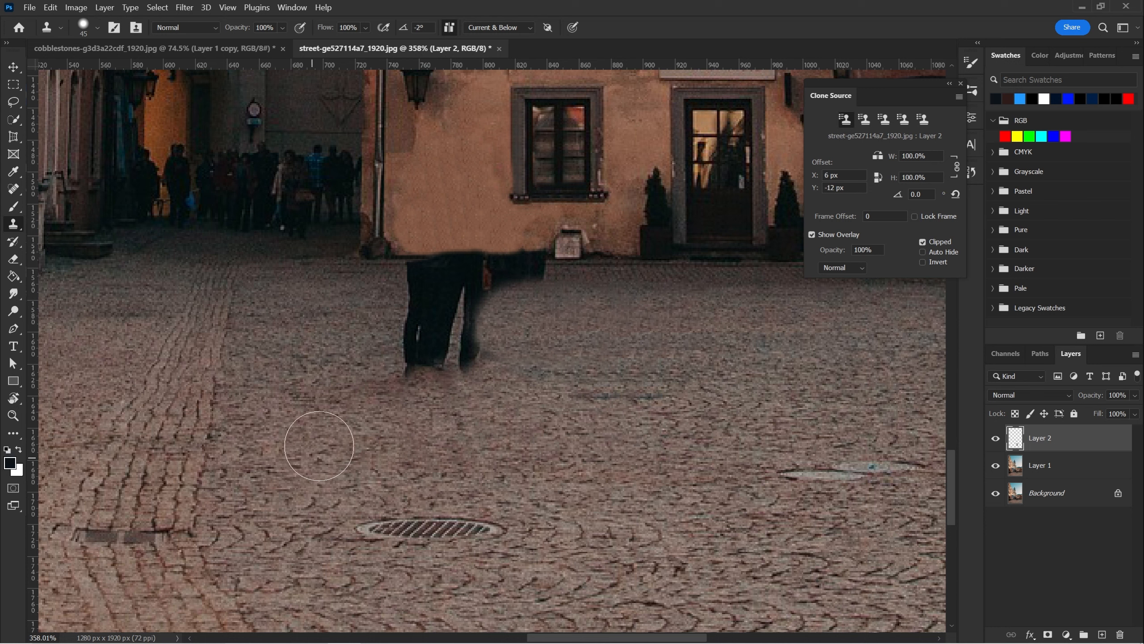
pyautogui.moveTo(347, 412)
pyautogui.mouseDown()
pyautogui.moveTo(404, 396)
pyautogui.moveTo(438, 368)
pyautogui.mouseUp()
pyautogui.keyDown('alt'); pyautogui.click(532, 454); pyautogui.keyUp('alt')
pyautogui.moveTo(493, 410); pyautogui.dragTo(464, 358)
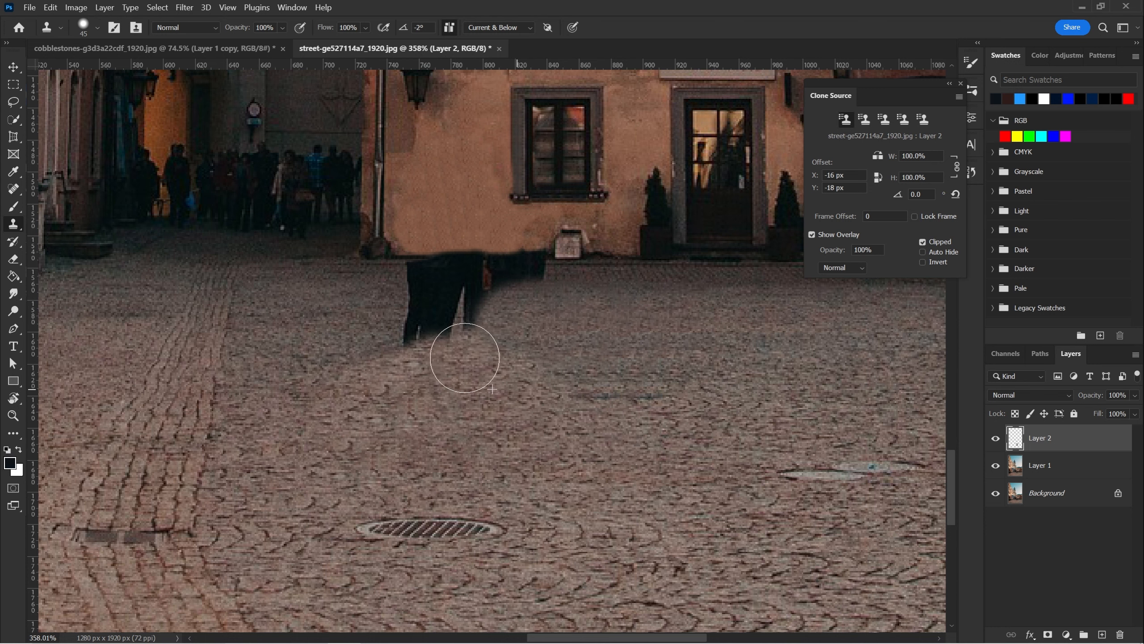
# Step: Clone cobblestones over the left leg remnants and the smeared pavement below them, reducing the brush size to 26
pyautogui.keyDown('alt'); pyautogui.click(304, 333); pyautogui.keyUp('alt')
pyautogui.moveTo(307, 334)
pyautogui.mouseDown()
pyautogui.moveTo(405, 348)
pyautogui.moveTo(438, 340)
pyautogui.moveTo(430, 371)
pyautogui.moveTo(411, 370)
pyautogui.moveTo(530, 398)
pyautogui.moveTo(538, 410)
pyautogui.moveTo(514, 406)
pyautogui.mouseUp()
pyautogui.keyDown('alt'); pyautogui.click(419, 398); pyautogui.keyUp('alt')
pyautogui.keyDown('alt'); pyautogui.click(434, 429); pyautogui.keyUp('alt')
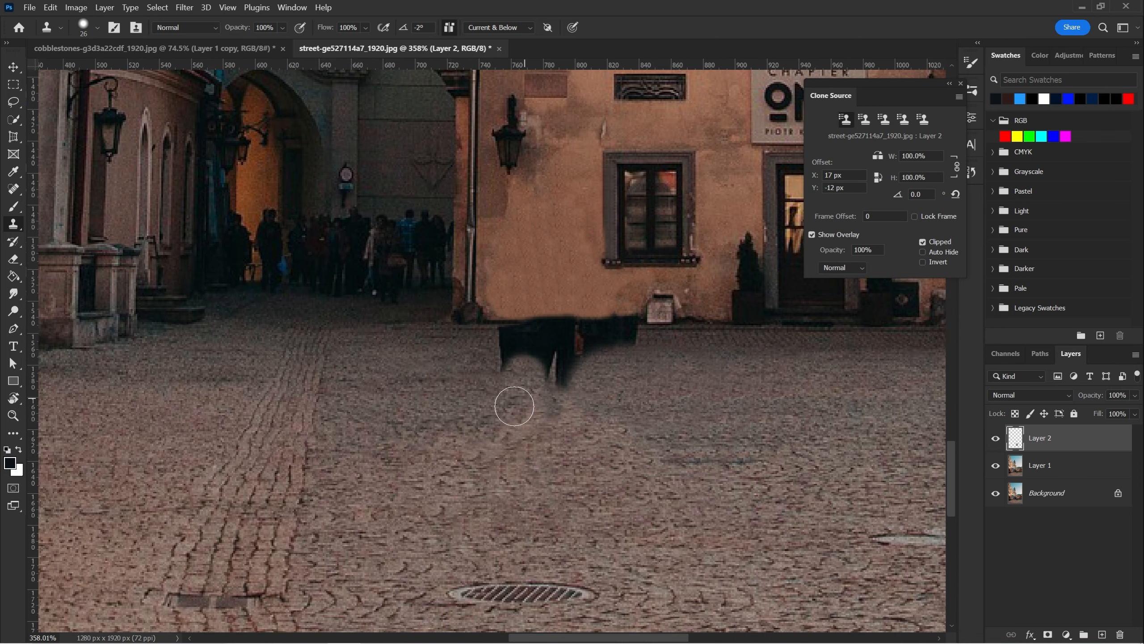
pyautogui.moveTo(496, 368); pyautogui.dragTo(548, 366)
pyautogui.keyDown('alt'); pyautogui.click(654, 421); pyautogui.keyUp('alt')
pyautogui.moveTo(570, 432)
pyautogui.mouseDown()
pyautogui.moveTo(579, 376)
pyautogui.moveTo(591, 410)
pyautogui.moveTo(538, 417)
pyautogui.mouseUp()
# Step: Clone cobblestones over the middle and right leg remnants up to the darker paving strip beneath the wall
pyautogui.keyDown('alt'); pyautogui.click(665, 416); pyautogui.keyUp('alt')
pyautogui.keyDown('alt'); pyautogui.click(689, 389); pyautogui.keyUp('alt')
pyautogui.moveTo(678, 383)
pyautogui.mouseDown()
pyautogui.moveTo(629, 364)
pyautogui.moveTo(526, 371)
pyautogui.moveTo(643, 373)
pyautogui.mouseUp()
pyautogui.keyDown('alt'); pyautogui.click(660, 379); pyautogui.keyUp('alt')
pyautogui.moveTo(643, 372); pyautogui.dragTo(344, 417)
pyautogui.keyDown('alt'); pyautogui.click(482, 367); pyautogui.keyUp('alt')
pyautogui.moveTo(467, 359); pyautogui.dragTo(488, 360)
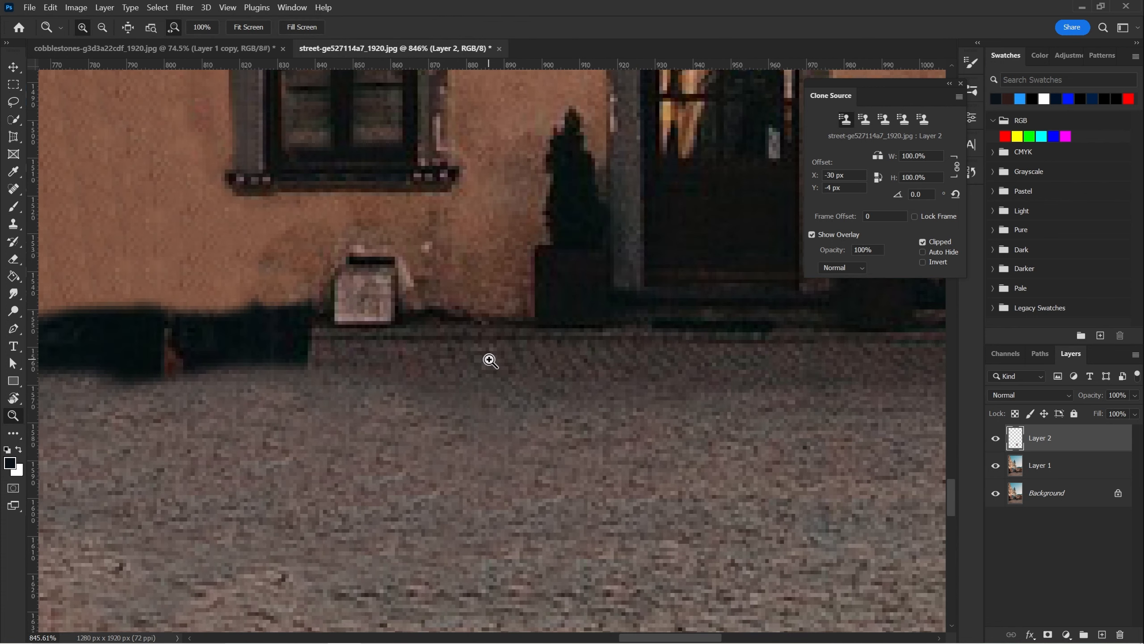
# Step: Clone the dark paving strip over the right end of the leg remnants at brush size 11
pyautogui.moveTo(374, 383); pyautogui.dragTo(530, 400)
pyautogui.keyDown('alt'); pyautogui.click(555, 379); pyautogui.keyUp('alt')
pyautogui.moveTo(465, 380); pyautogui.dragTo(412, 375)
pyautogui.keyDown('alt'); pyautogui.click(560, 389); pyautogui.keyUp('alt')
pyautogui.moveTo(517, 386); pyautogui.dragTo(429, 380)
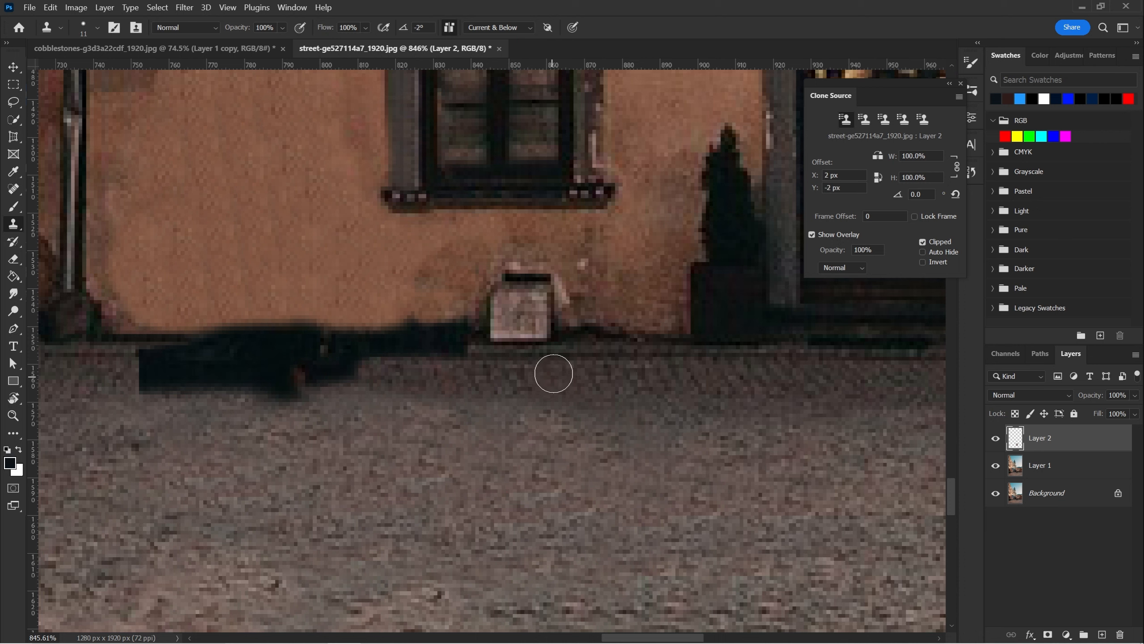
# Step: Clone the dark line at the wall's base over the leg tops from the stone block to the drainpipe, tidying the wall edge
pyautogui.moveTo(447, 353)
pyautogui.mouseDown()
pyautogui.moveTo(461, 351)
pyautogui.moveTo(406, 352)
pyautogui.mouseUp()
pyautogui.moveTo(619, 376); pyautogui.dragTo(614, 412)
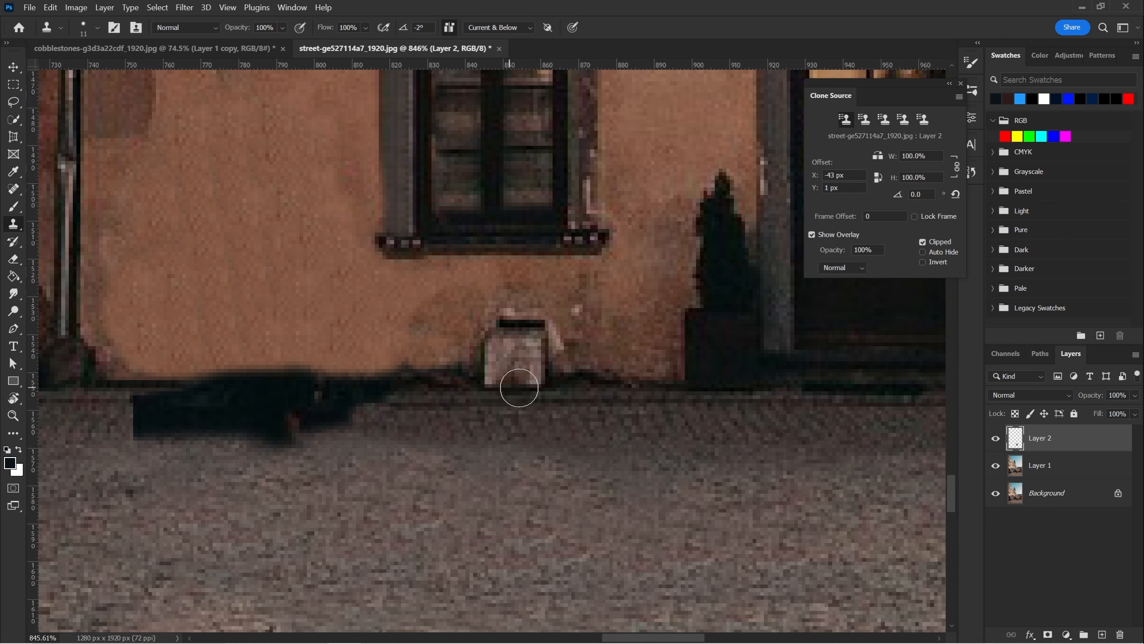
pyautogui.keyDown('alt'); pyautogui.click(649, 392); pyautogui.keyUp('alt')
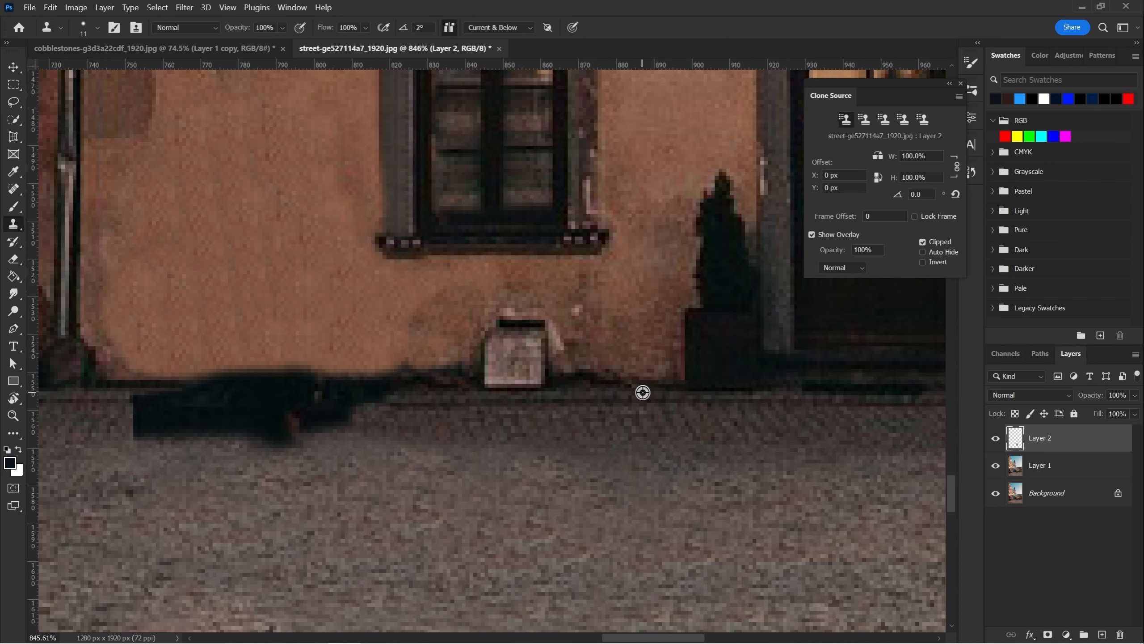
pyautogui.hscroll(-2, 556, 413)
pyautogui.moveTo(500, 395)
pyautogui.mouseDown()
pyautogui.moveTo(435, 392)
pyautogui.moveTo(559, 395)
pyautogui.moveTo(363, 392)
pyautogui.moveTo(581, 373)
pyautogui.moveTo(344, 386)
pyautogui.moveTo(372, 393)
pyautogui.moveTo(275, 383)
pyautogui.mouseUp()
pyautogui.keyDown('alt'); pyautogui.click(727, 390); pyautogui.keyUp('alt')
pyautogui.hscroll(-2, 276, 383)
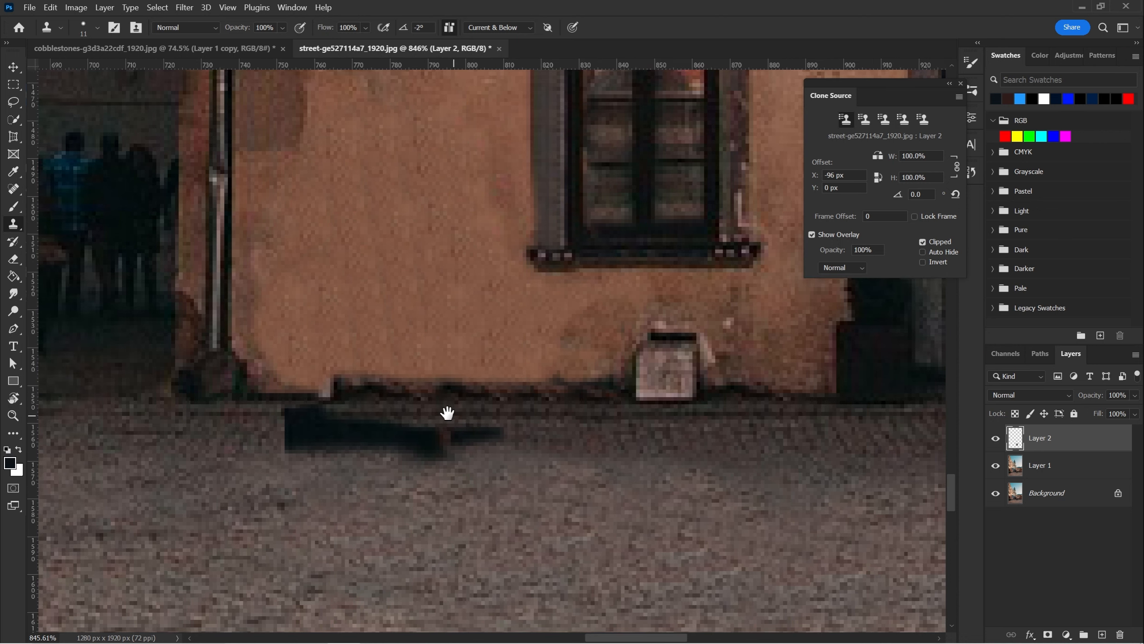
pyautogui.keyDown('alt'); pyautogui.click(588, 411); pyautogui.keyUp('alt')
pyautogui.moveTo(436, 406)
pyautogui.mouseDown()
pyautogui.moveTo(549, 414)
pyautogui.moveTo(409, 409)
pyautogui.moveTo(545, 378)
pyautogui.moveTo(461, 376)
pyautogui.mouseUp()
pyautogui.keyDown('alt'); pyautogui.click(433, 355); pyautogui.keyUp('alt')
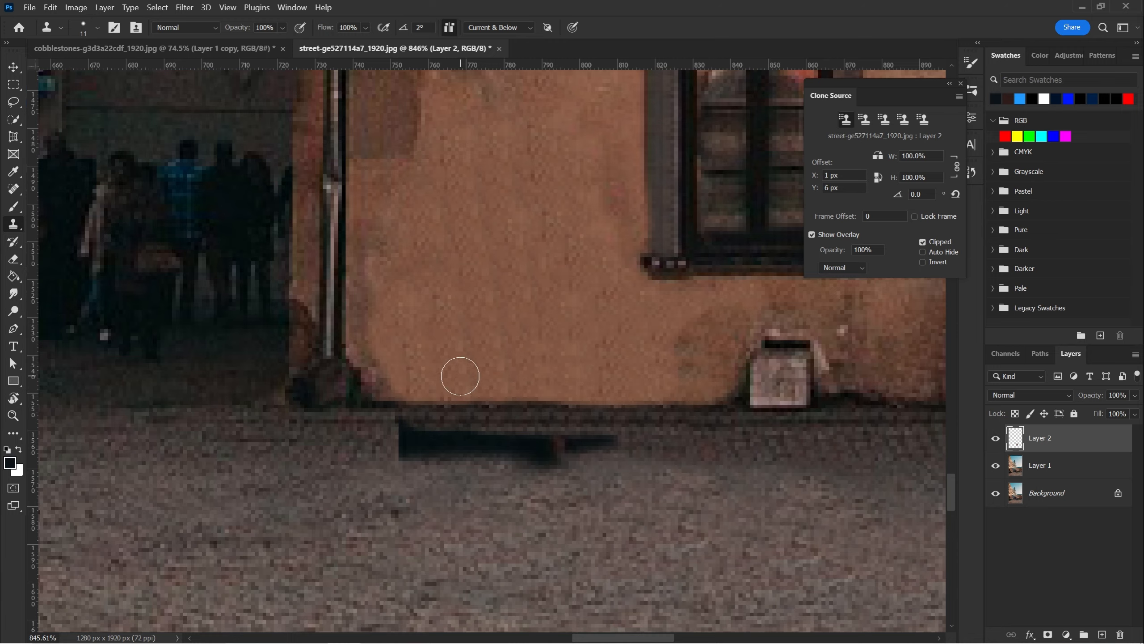
# Step: Clone the paving strip from both sides over the last dark leg patch below the wall
pyautogui.keyDown('alt'); pyautogui.click(361, 449); pyautogui.keyUp('alt')
pyautogui.moveTo(378, 447); pyautogui.dragTo(463, 449)
pyautogui.keyDown('alt'); pyautogui.click(647, 448); pyautogui.keyUp('alt')
pyautogui.moveTo(598, 444)
pyautogui.mouseDown()
pyautogui.moveTo(507, 452)
pyautogui.moveTo(351, 440)
pyautogui.mouseUp()
pyautogui.keyDown('alt'); pyautogui.click(674, 447); pyautogui.keyUp('alt')
pyautogui.moveTo(512, 450)
pyautogui.mouseDown()
pyautogui.moveTo(451, 446)
pyautogui.moveTo(469, 433)
pyautogui.mouseUp()
# Step: Clone the dark wall stain below the lantern downward alongside the drainpipe
pyautogui.moveTo(536, 391); pyautogui.dragTo(474, 379)
pyautogui.press('s')
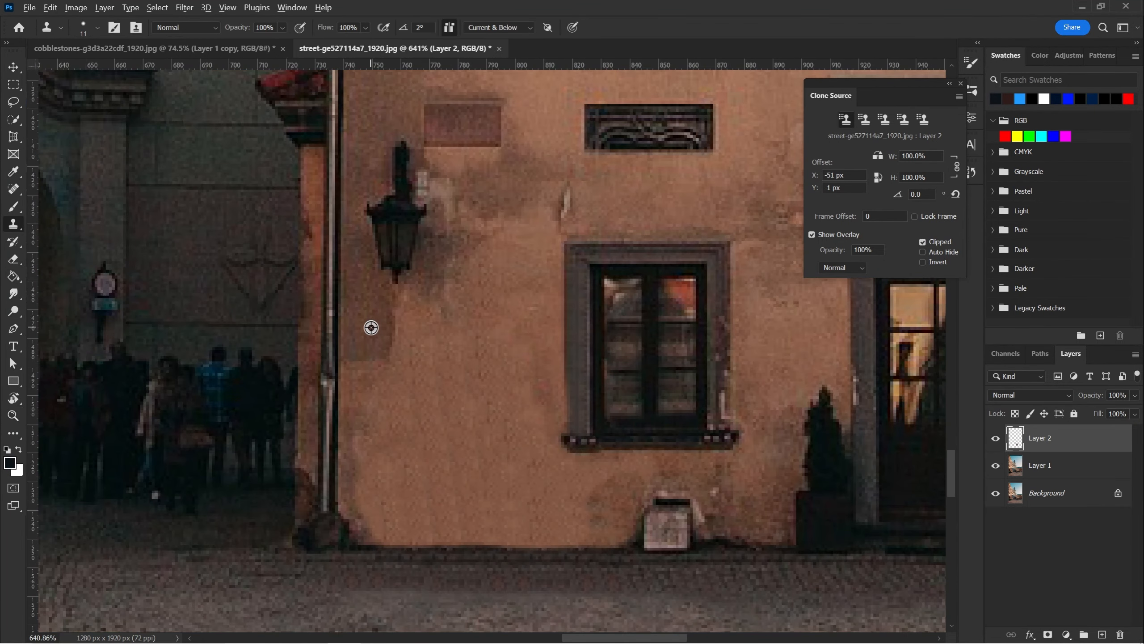
pyautogui.moveTo(376, 369)
pyautogui.mouseDown()
pyautogui.moveTo(369, 400)
pyautogui.moveTo(355, 367)
pyautogui.moveTo(379, 421)
pyautogui.mouseUp()
pyautogui.keyDown('alt'); pyautogui.click(370, 362); pyautogui.keyUp('alt')
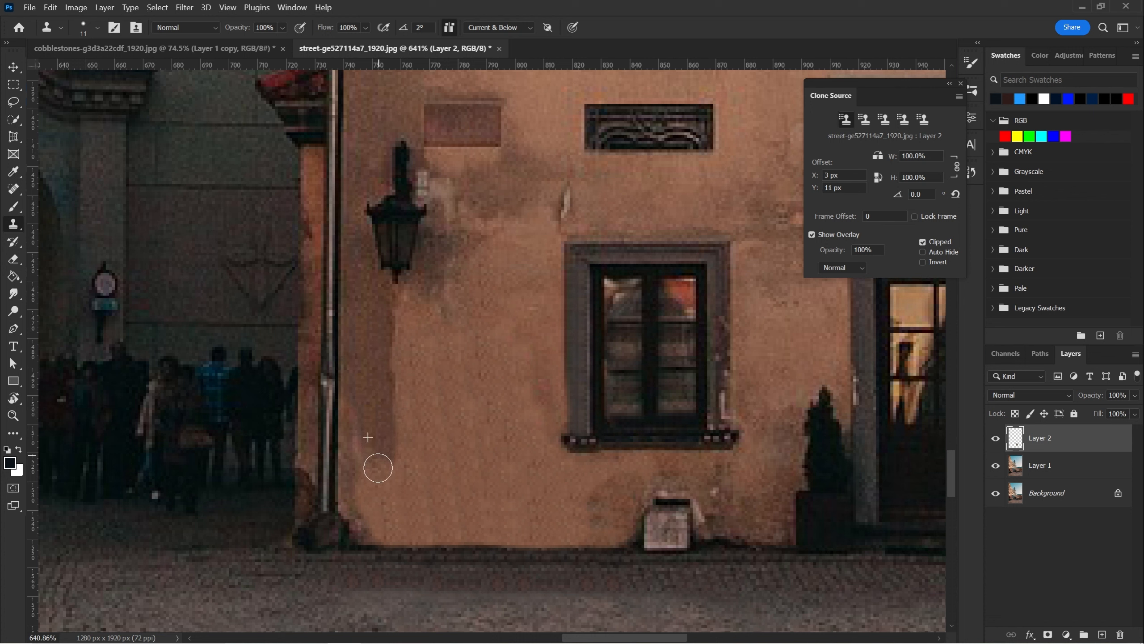
pyautogui.moveTo(378, 468); pyautogui.dragTo(378, 476)
pyautogui.keyDown('alt'); pyautogui.click(376, 341); pyautogui.keyUp('alt')
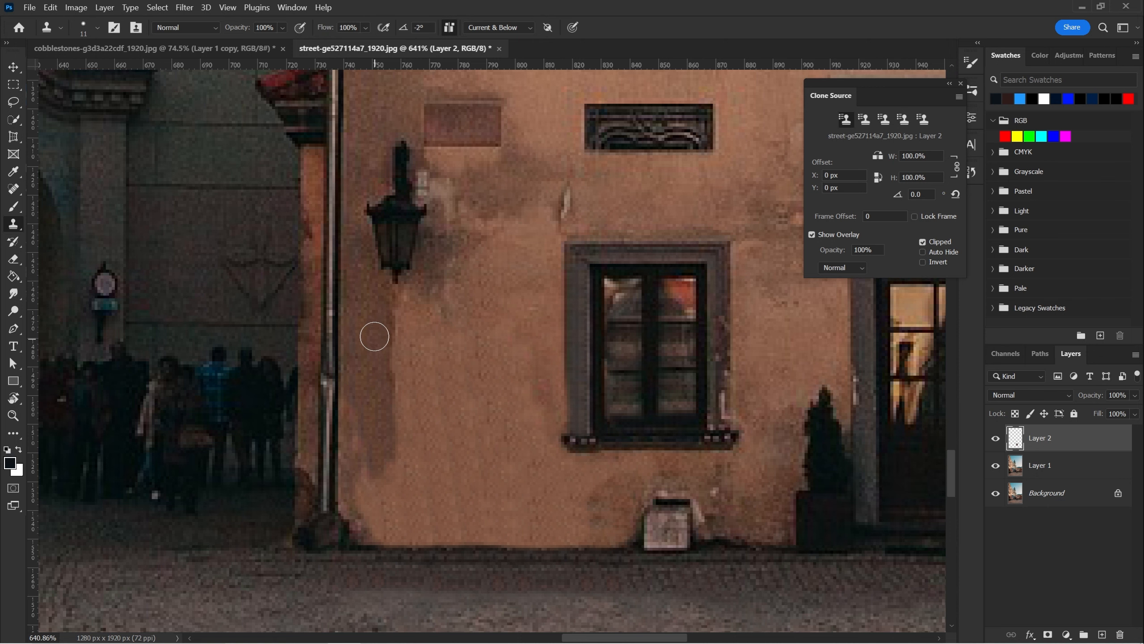
# Step: Add a layer mask to Layer 2
pyautogui.click(1048, 635)
pyautogui.moveTo(568, 406)
pyautogui.mouseDown()
pyautogui.moveTo(554, 355)
pyautogui.moveTo(561, 323)
pyautogui.mouseUp()
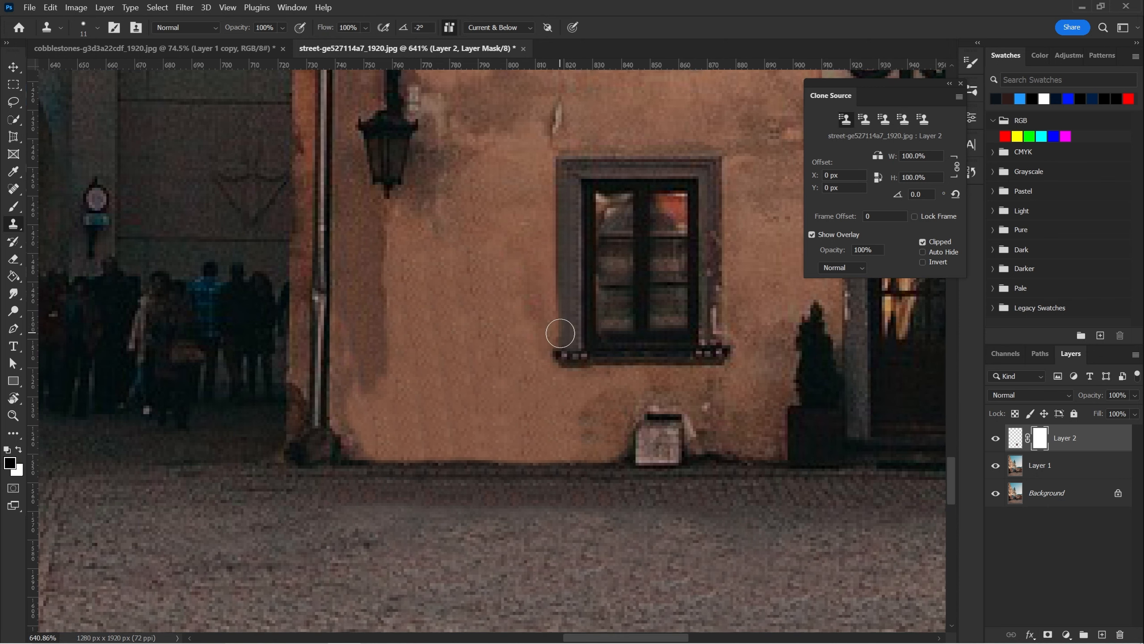
# Step: Try painting black on Layer 2's mask over the people at brush size 76, undo the strokes, and cancel the layer transform
pyautogui.press('b')
pyautogui.moveTo(454, 459); pyautogui.dragTo(458, 339)
pyautogui.moveTo(584, 357)
pyautogui.mouseDown()
pyautogui.moveTo(498, 346)
pyautogui.moveTo(529, 381)
pyautogui.moveTo(508, 396)
pyautogui.moveTo(523, 315)
pyautogui.moveTo(504, 401)
pyautogui.moveTo(529, 414)
pyautogui.moveTo(531, 401)
pyautogui.moveTo(539, 482)
pyautogui.mouseUp()
pyautogui.press('z')
pyautogui.press('b')
pyautogui.press('x')
pyautogui.press('x')
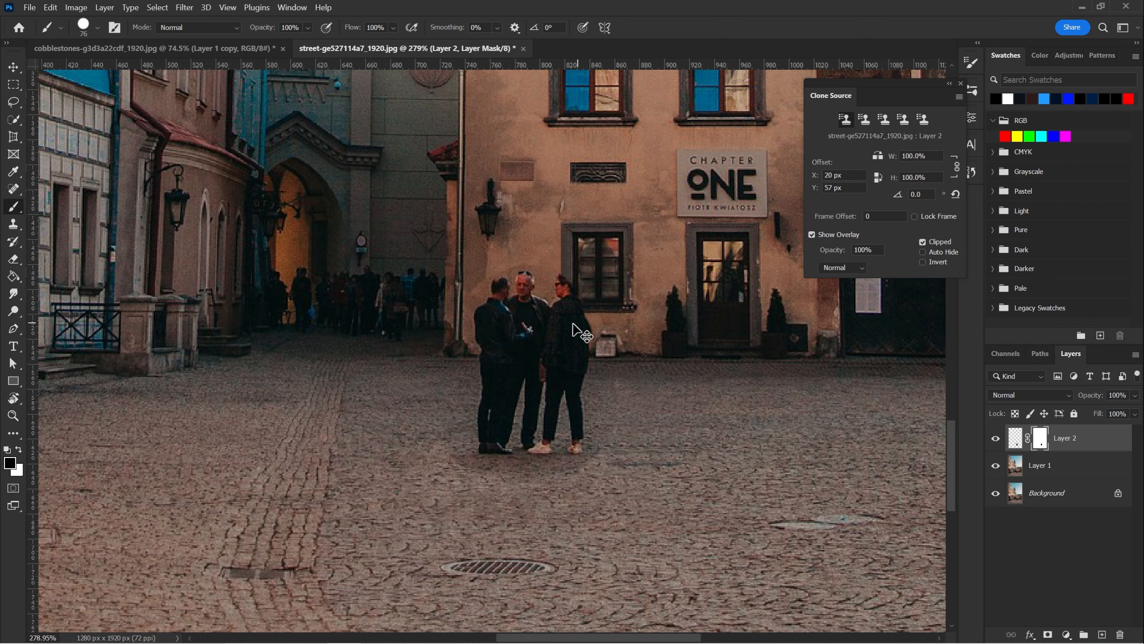
pyautogui.hotkey('ctrl', 'z')
pyautogui.moveTo(500, 396); pyautogui.dragTo(549, 434)
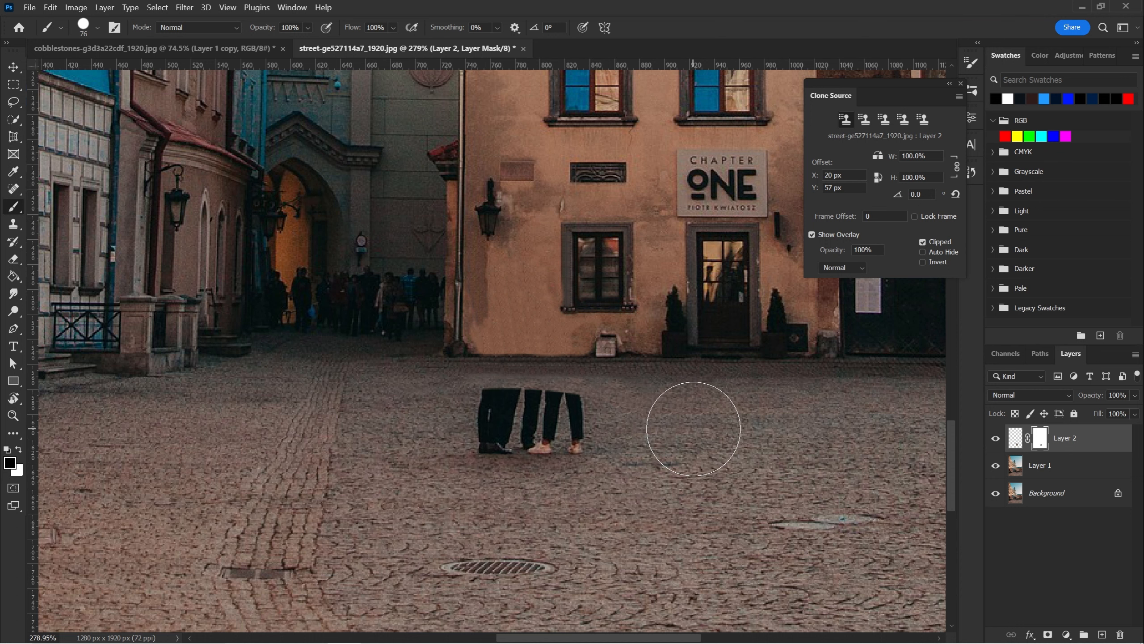
pyautogui.hotkey('ctrl', 'z')
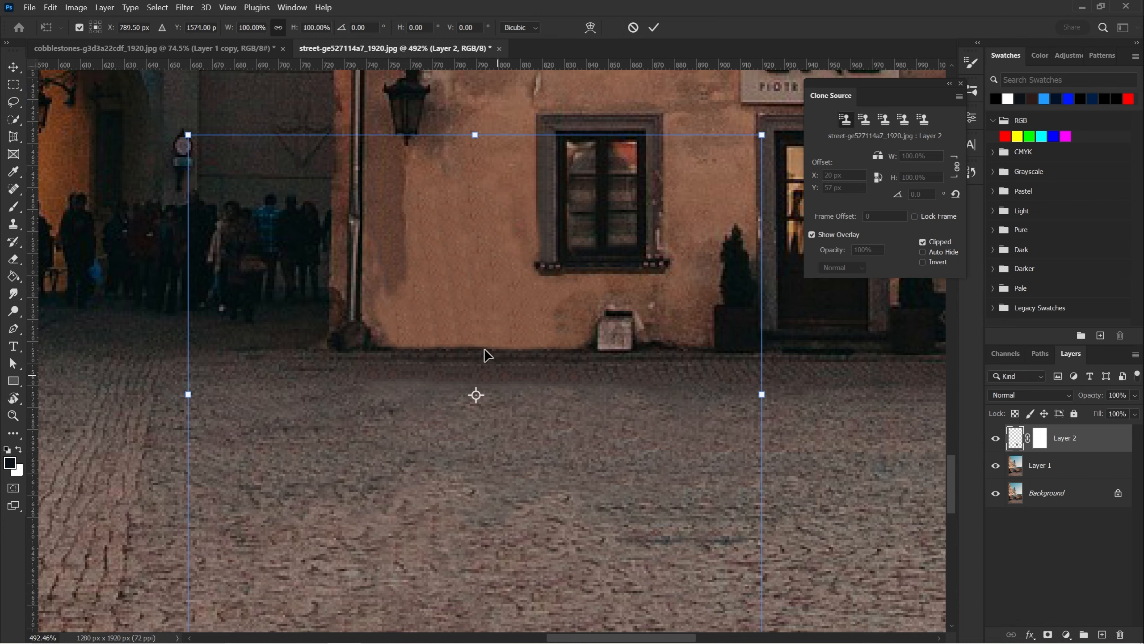
pyautogui.click(635, 30)
# Step: Create a new layer above Layer 2 and clone cobblestones over the round drain grate at brush size 69
pyautogui.moveTo(671, 433); pyautogui.dragTo(586, 192)
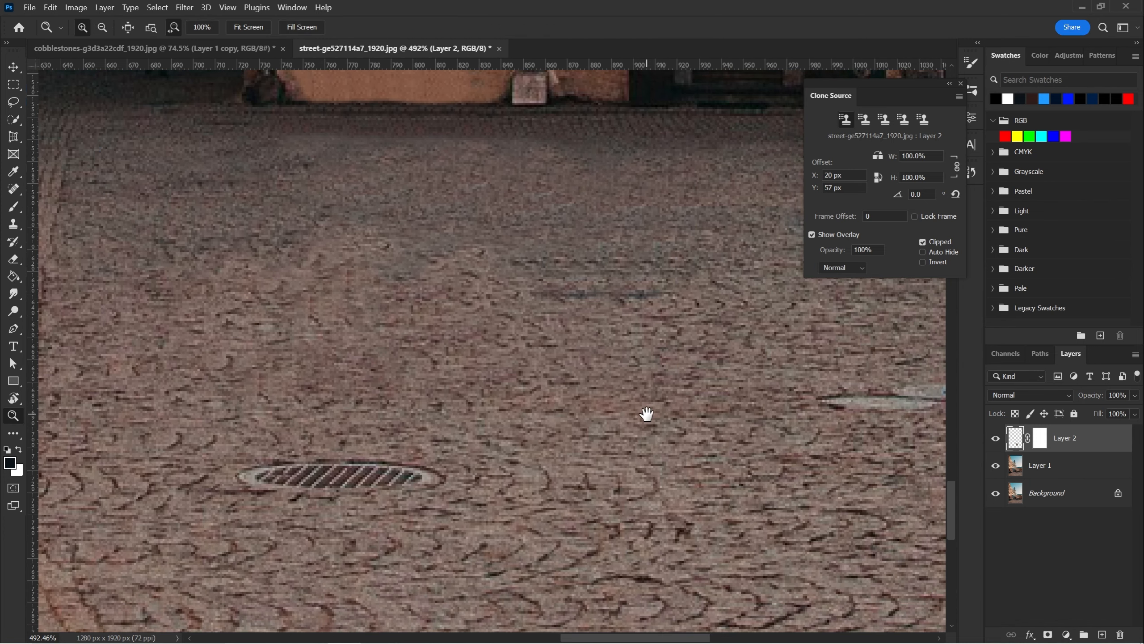
pyautogui.moveTo(741, 370); pyautogui.dragTo(561, 396)
pyautogui.moveTo(432, 454); pyautogui.dragTo(518, 432)
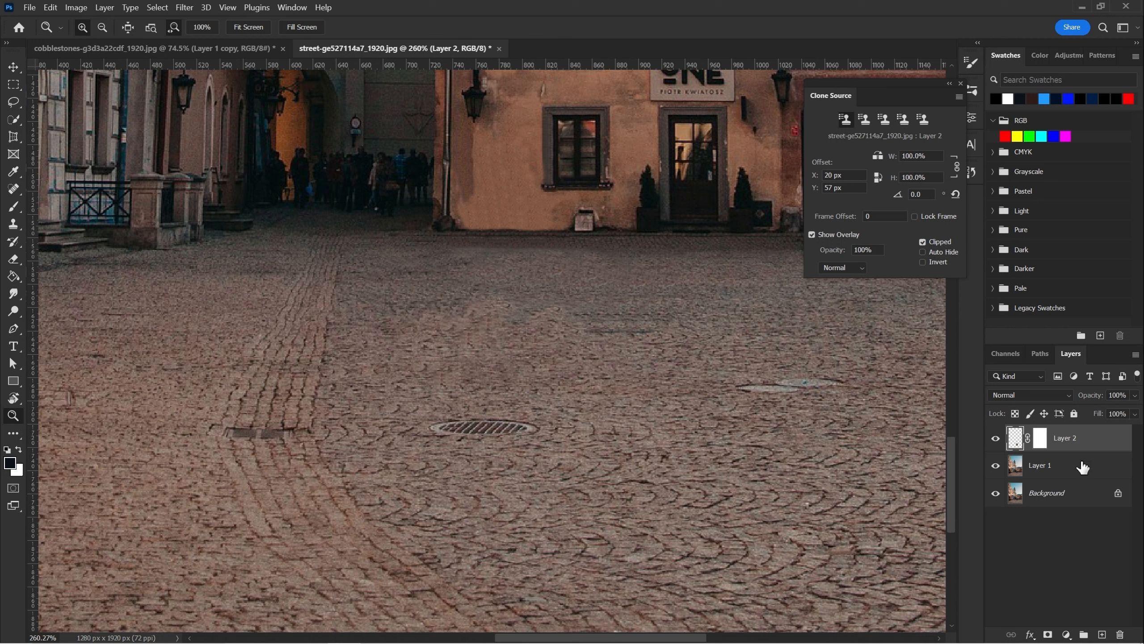
pyautogui.click(1102, 634)
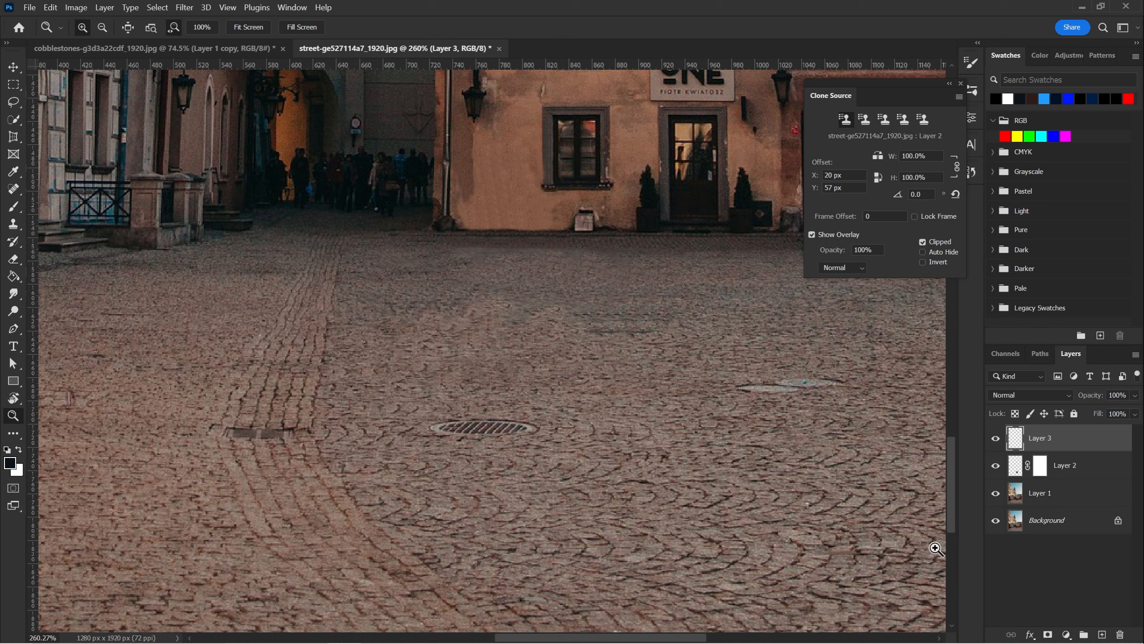
pyautogui.press('s')
pyautogui.keyDown('alt'); pyautogui.click(518, 427); pyautogui.keyUp('alt')
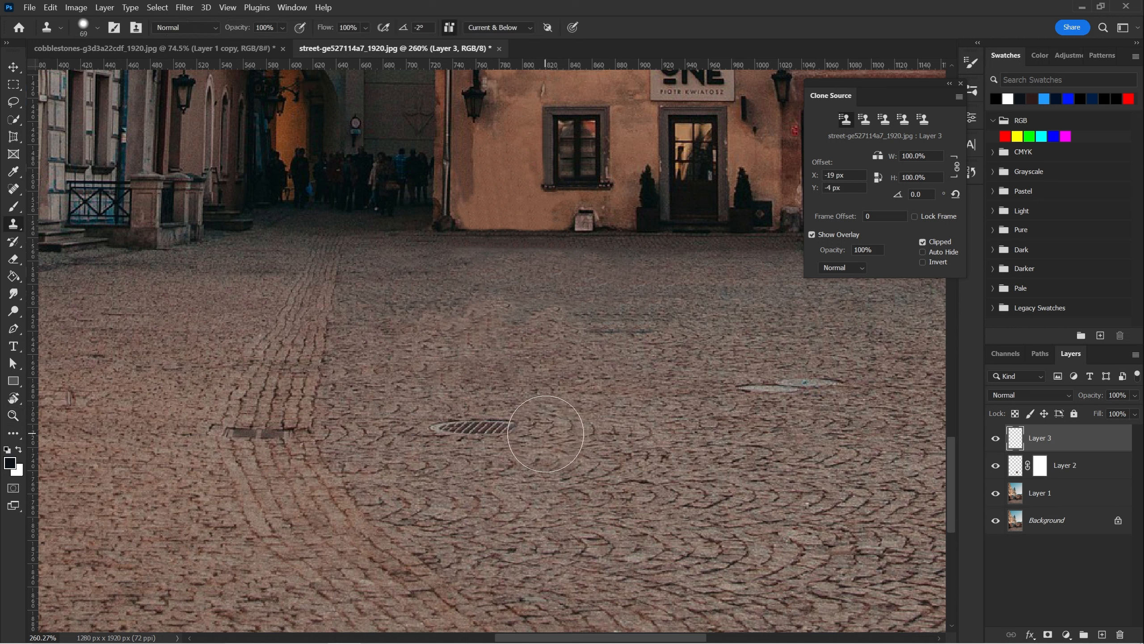
pyautogui.keyDown('alt'); pyautogui.click(621, 441); pyautogui.keyUp('alt')
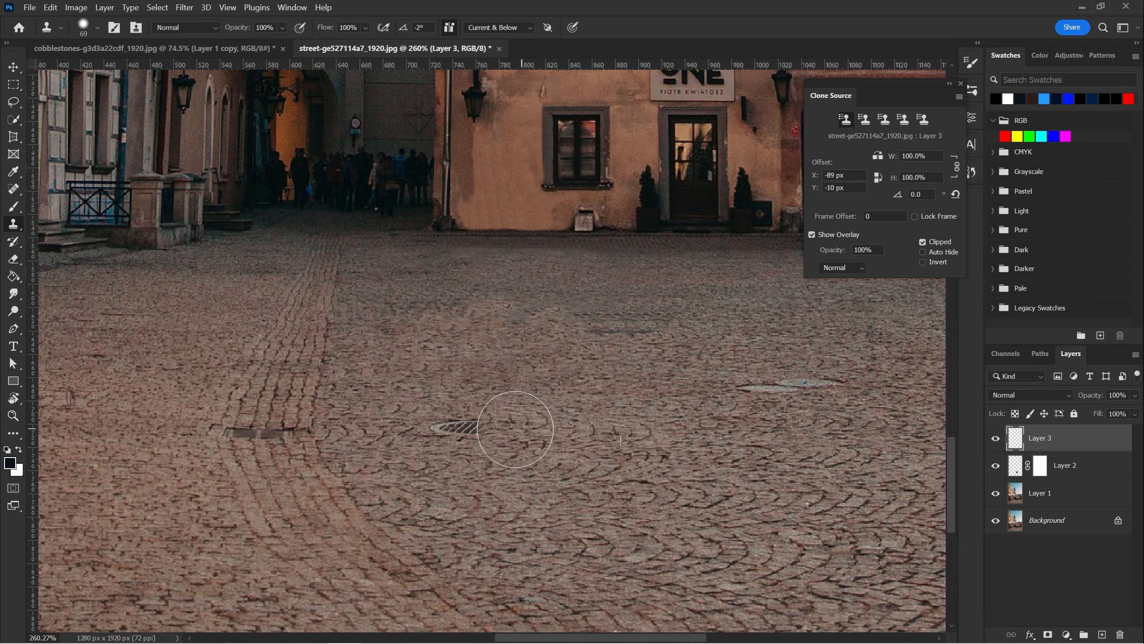
pyautogui.moveTo(507, 442)
pyautogui.mouseDown()
pyautogui.moveTo(507, 458)
pyautogui.moveTo(443, 434)
pyautogui.mouseUp()
pyautogui.moveTo(444, 434); pyautogui.dragTo(525, 438)
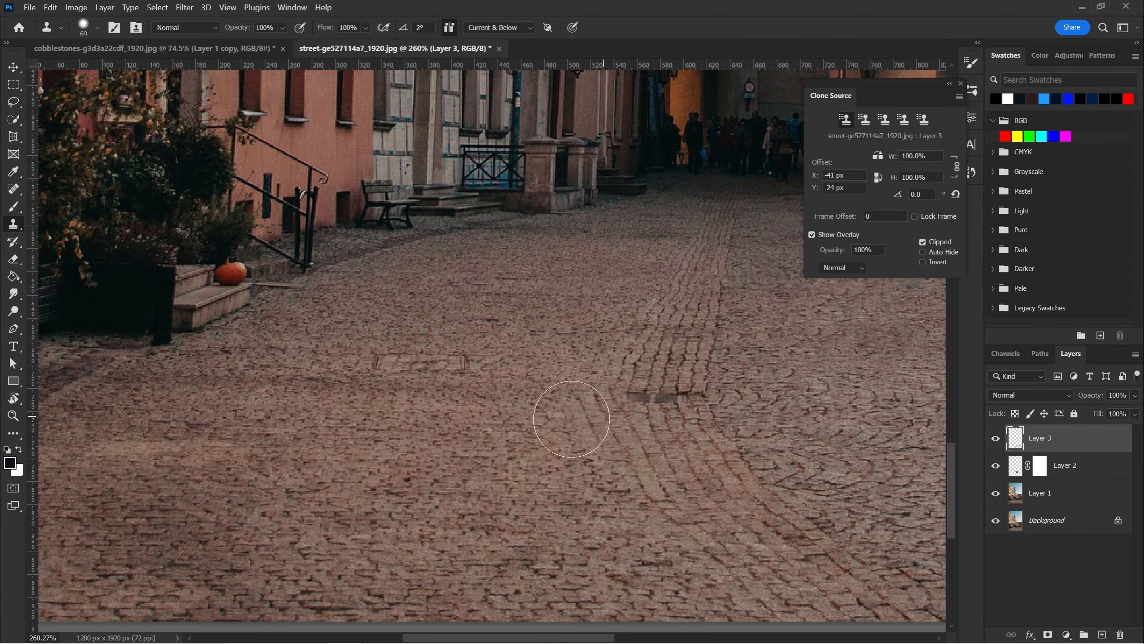
# Step: Clone nearby cobblestones over the rectangular outline in the pavement on the left side of the street
pyautogui.keyDown('alt'); pyautogui.click(445, 426); pyautogui.keyUp('alt')
pyautogui.moveTo(458, 394)
pyautogui.mouseDown()
pyautogui.moveTo(435, 365)
pyautogui.moveTo(384, 356)
pyautogui.mouseUp()
pyautogui.keyDown('alt'); pyautogui.click(405, 476); pyautogui.keyUp('alt')
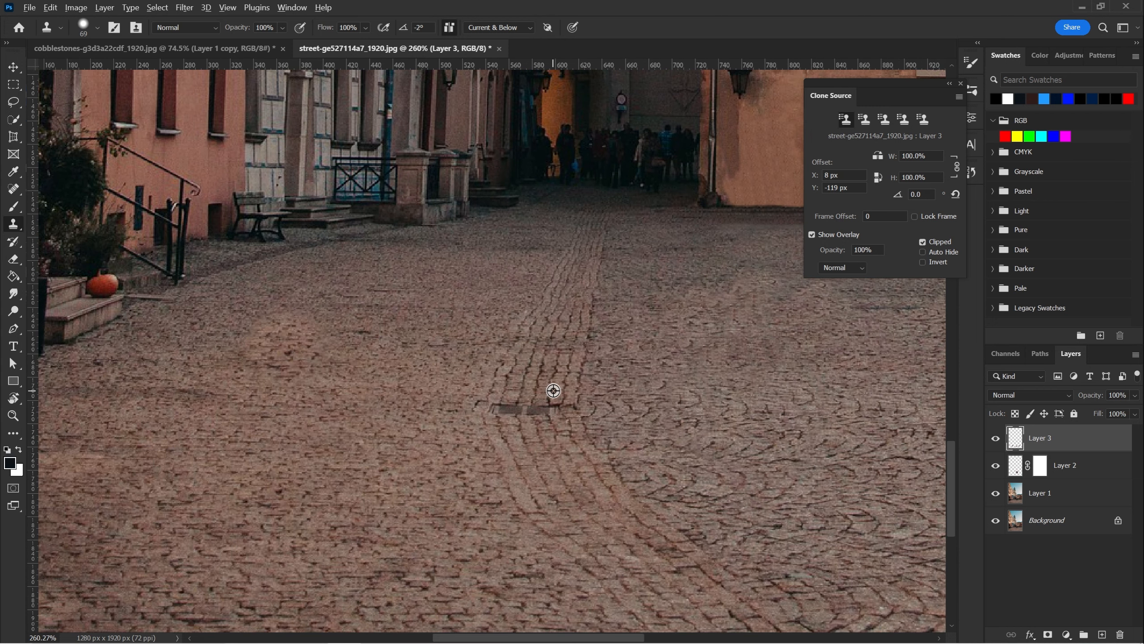
# Step: Clone the paving rows above the narrow rectangular drain over it, resampling along the curved cobblestone band
pyautogui.keyDown('alt'); pyautogui.click(548, 370); pyautogui.keyUp('alt')
pyautogui.moveTo(542, 377); pyautogui.dragTo(519, 414)
pyautogui.keyDown('alt'); pyautogui.click(543, 358); pyautogui.keyUp('alt')
pyautogui.keyDown('alt'); pyautogui.click(526, 367); pyautogui.keyUp('alt')
pyautogui.keyDown('alt'); pyautogui.click(572, 332); pyautogui.keyUp('alt')
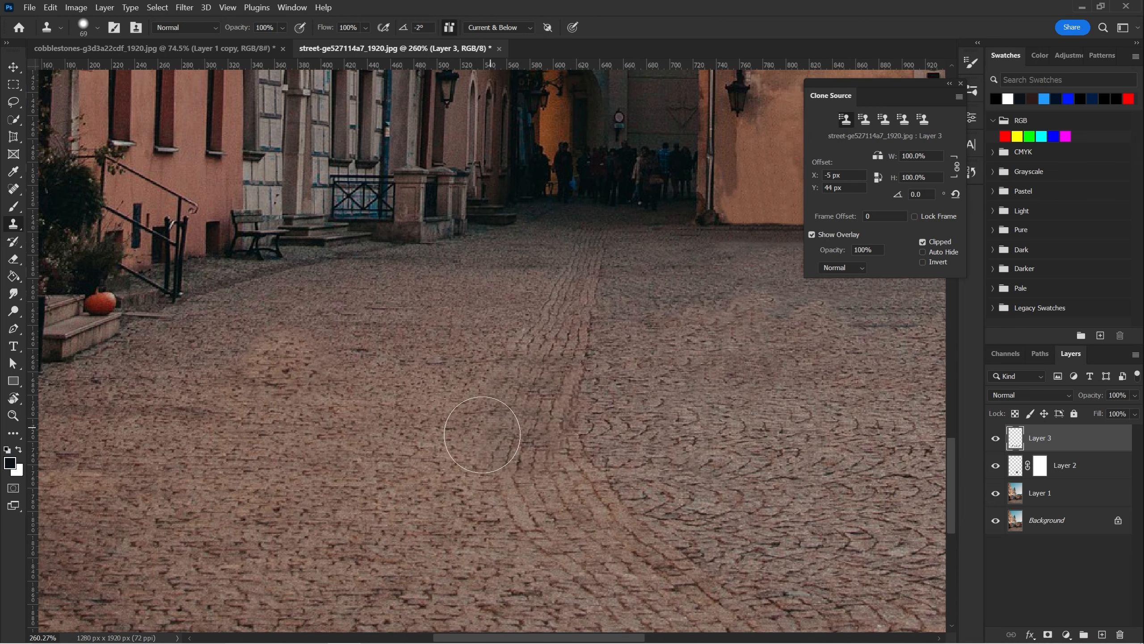
# Step: Rebuild the left edge of the curved cobblestone band by cloning paving from below it, undoing the first stroke and resampling
pyautogui.keyDown('alt'); pyautogui.click(513, 509); pyautogui.keyUp('alt')
pyautogui.moveTo(493, 461); pyautogui.dragTo(496, 459)
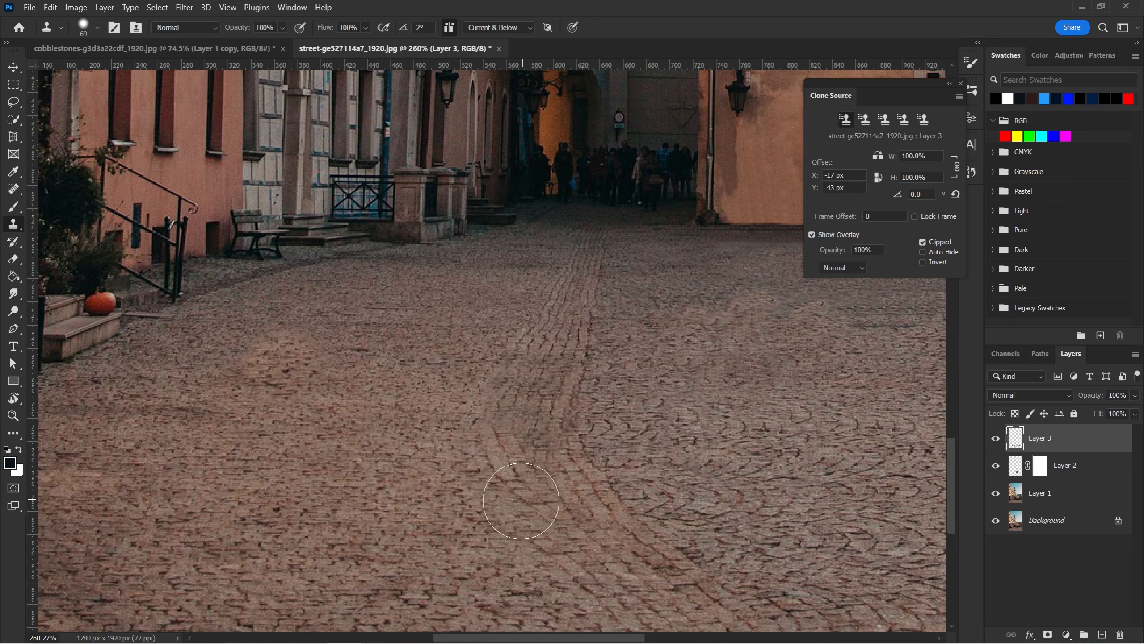
pyautogui.hotkey('ctrl', 'z')
pyautogui.keyDown('alt'); pyautogui.click(526, 518); pyautogui.keyUp('alt')
pyautogui.moveTo(517, 497)
pyautogui.mouseDown()
pyautogui.moveTo(530, 524)
pyautogui.moveTo(490, 447)
pyautogui.mouseUp()
pyautogui.moveTo(566, 545); pyautogui.dragTo(320, 407)
pyautogui.press('z')
pyautogui.moveTo(391, 357); pyautogui.dragTo(497, 436)
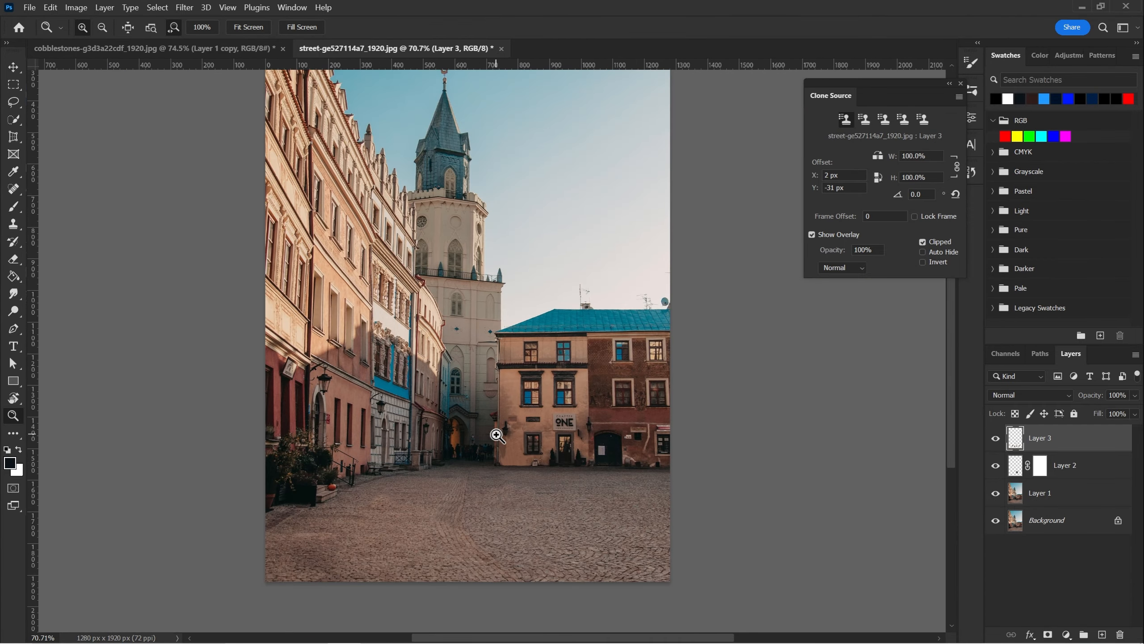